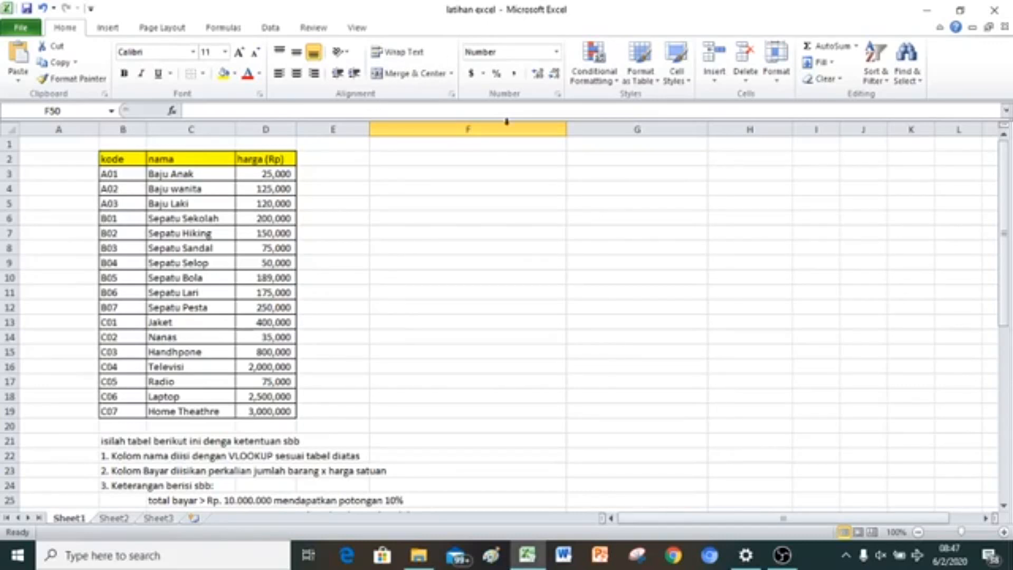
# Step: Narrow column F and enter the heading "kode" in cell F3
pyautogui.moveTo(565, 130); pyautogui.dragTo(456, 160)
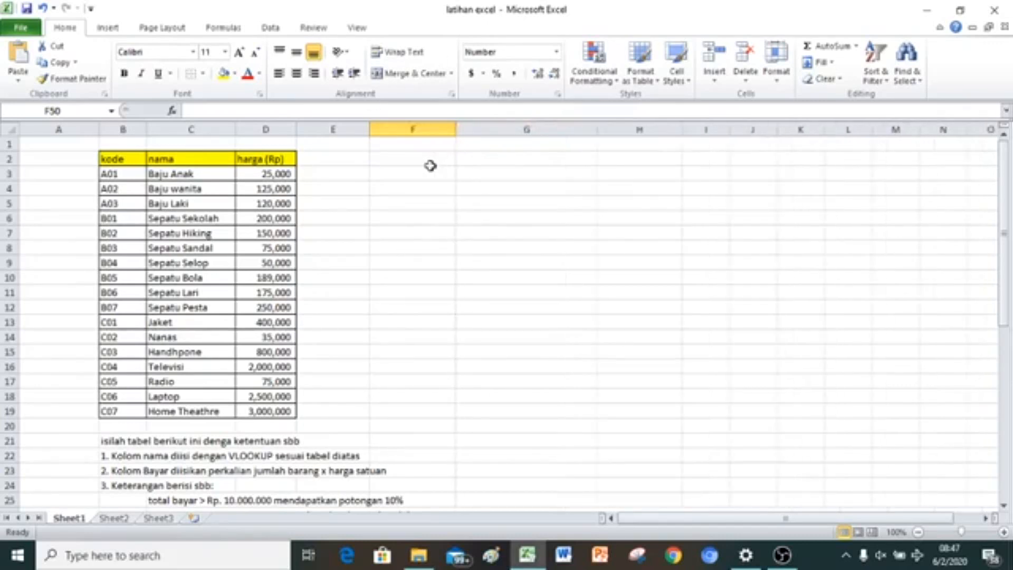
pyautogui.click(416, 170)
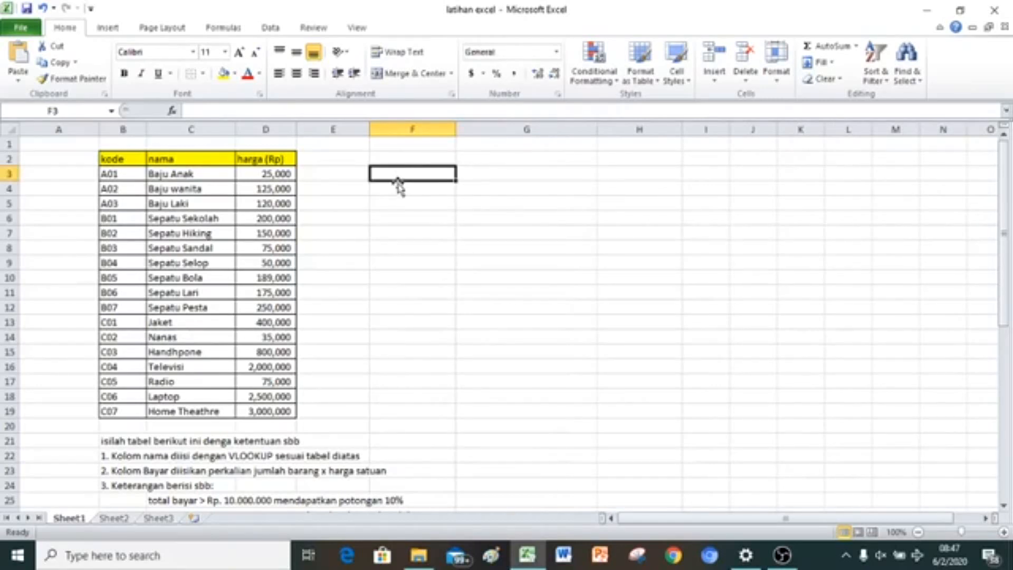
pyautogui.write('kode')
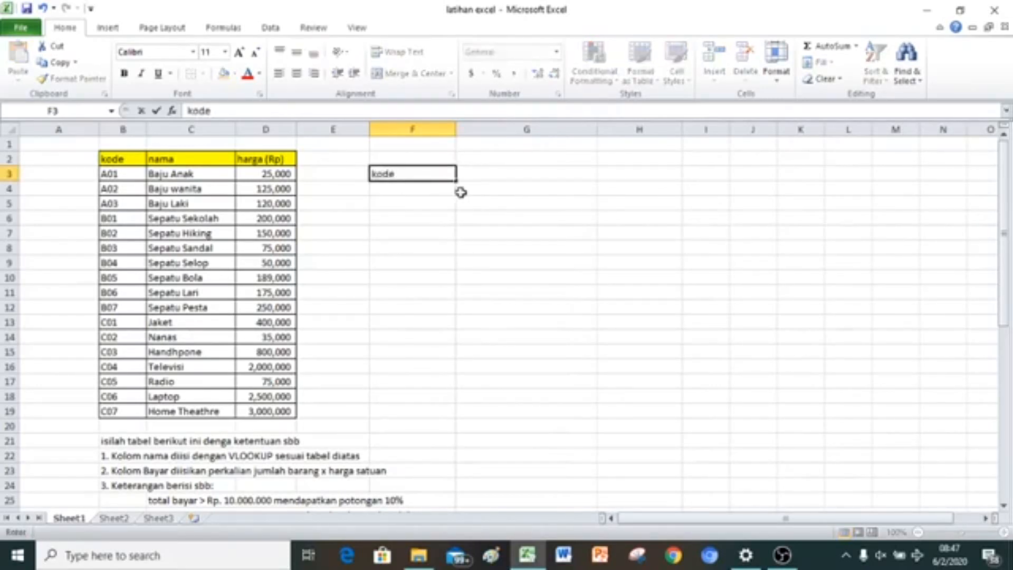
pyautogui.click(460, 191)
pyautogui.click(424, 198)
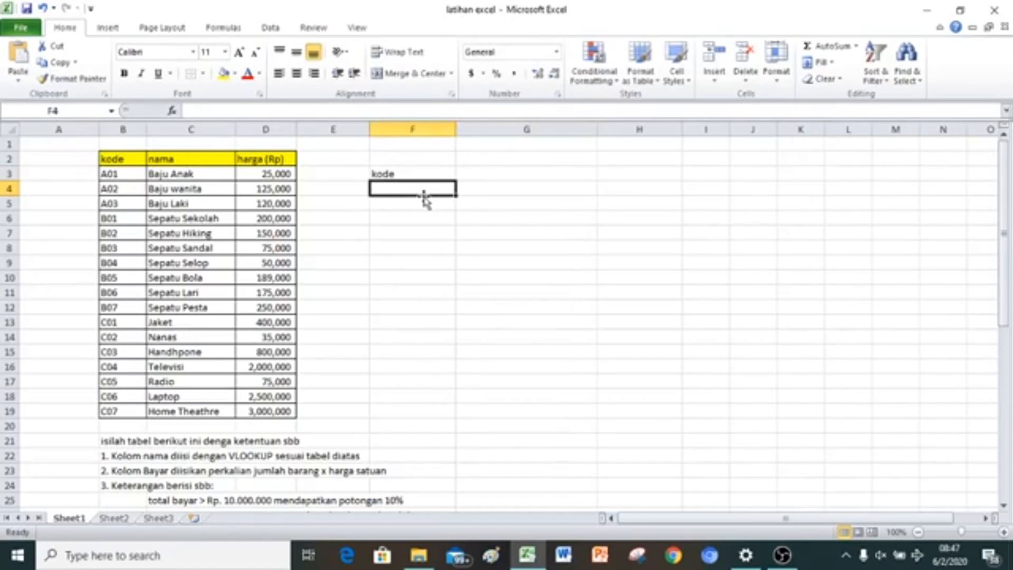
pyautogui.write('A')
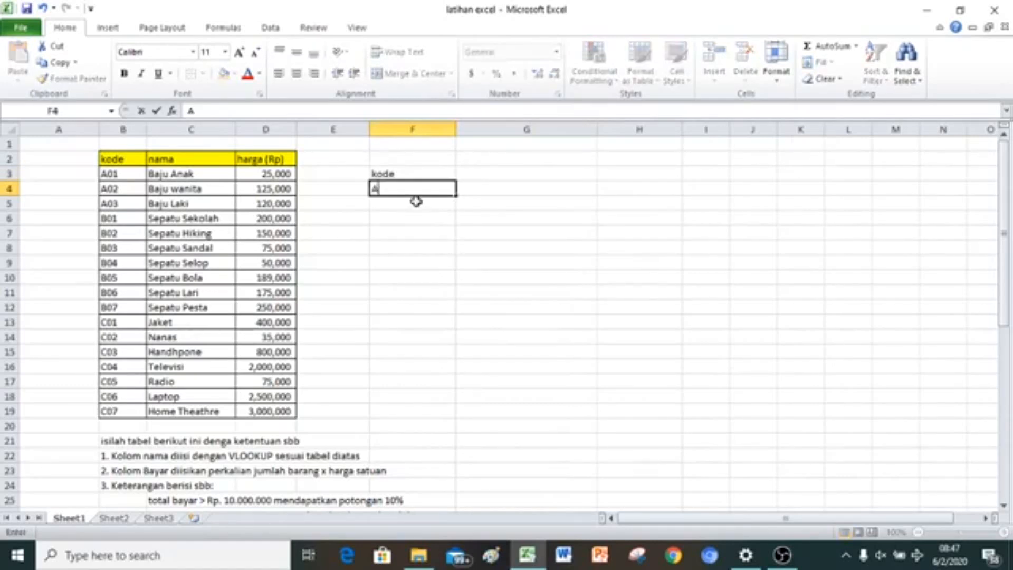
pyautogui.press('BackSpace')
# Step: Copy the codes A01, B01, B05, C01, C03, C05 and C06 from the price table into the cells starting at F4
pyautogui.click(134, 177)
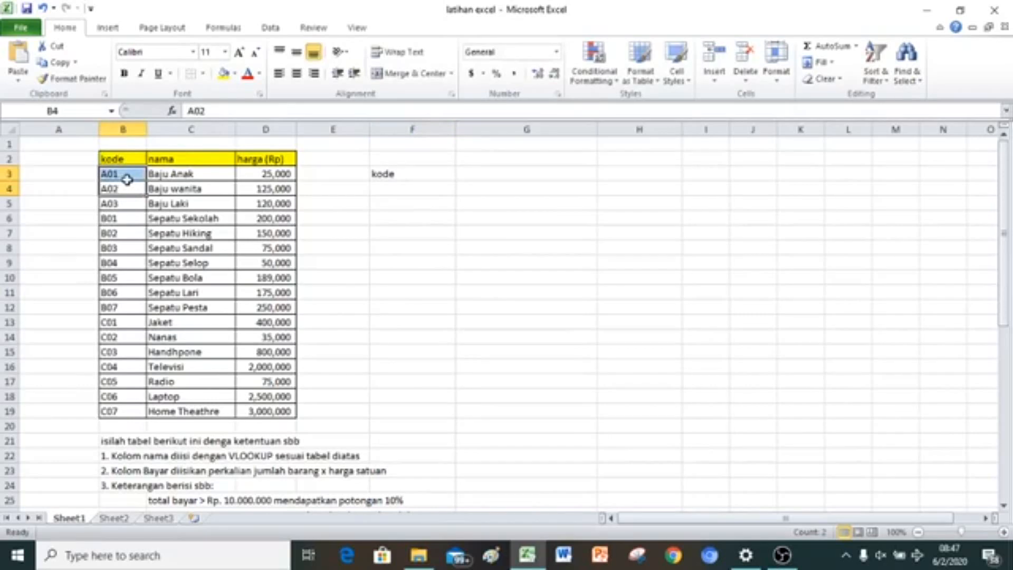
pyautogui.keyDown('ctrl'); pyautogui.click(121, 216); pyautogui.keyUp('ctrl')
pyautogui.keyDown('ctrl'); pyautogui.click(113, 274); pyautogui.keyUp('ctrl')
pyautogui.keyDown('ctrl'); pyautogui.click(108, 321); pyautogui.keyUp('ctrl')
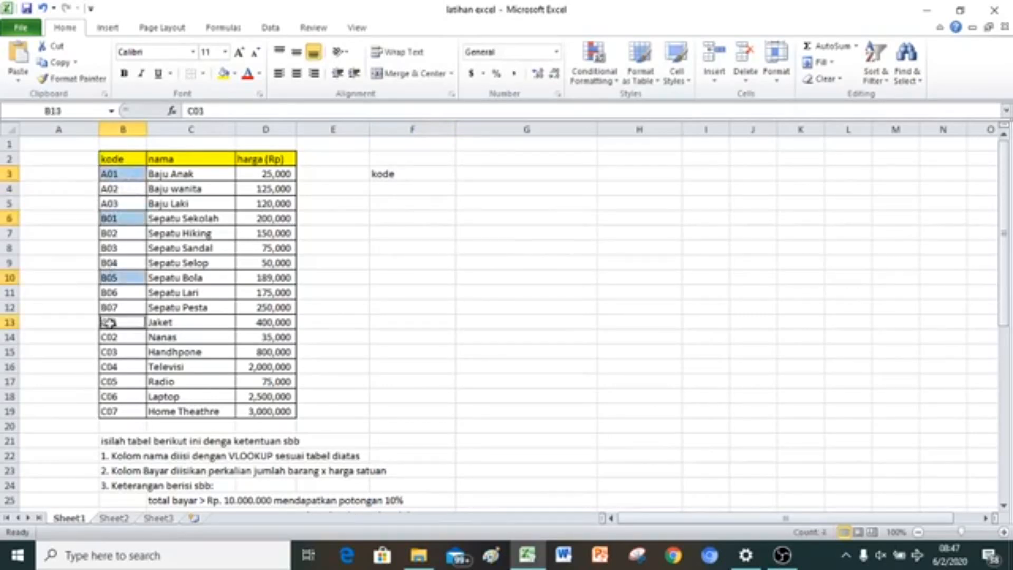
pyautogui.keyDown('ctrl'); pyautogui.click(124, 350); pyautogui.keyUp('ctrl')
pyautogui.keyDown('ctrl'); pyautogui.click(113, 381); pyautogui.keyUp('ctrl')
pyautogui.keyDown('ctrl'); pyautogui.click(110, 395); pyautogui.keyUp('ctrl')
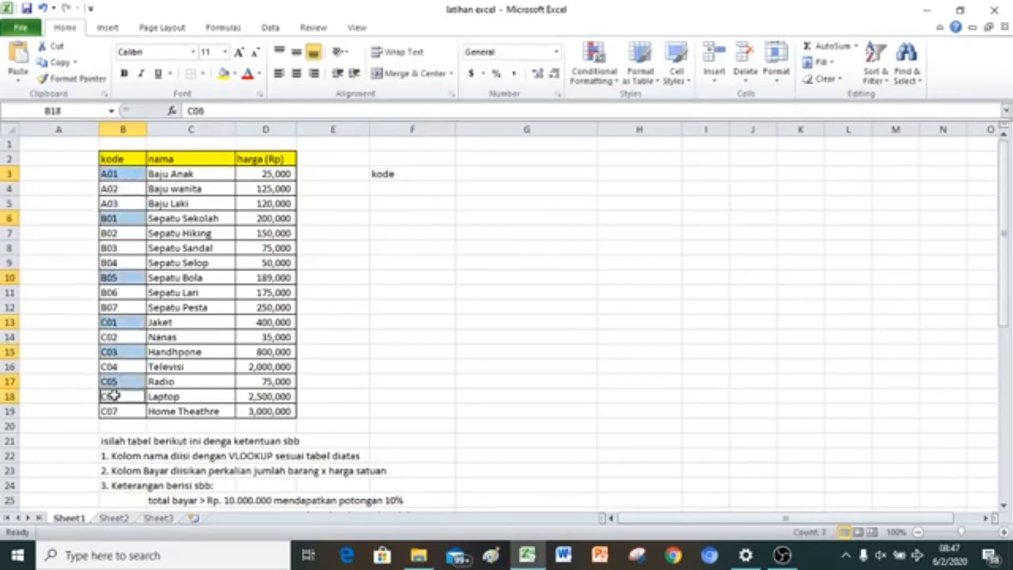
pyautogui.hotkey('ctrl', 'c')
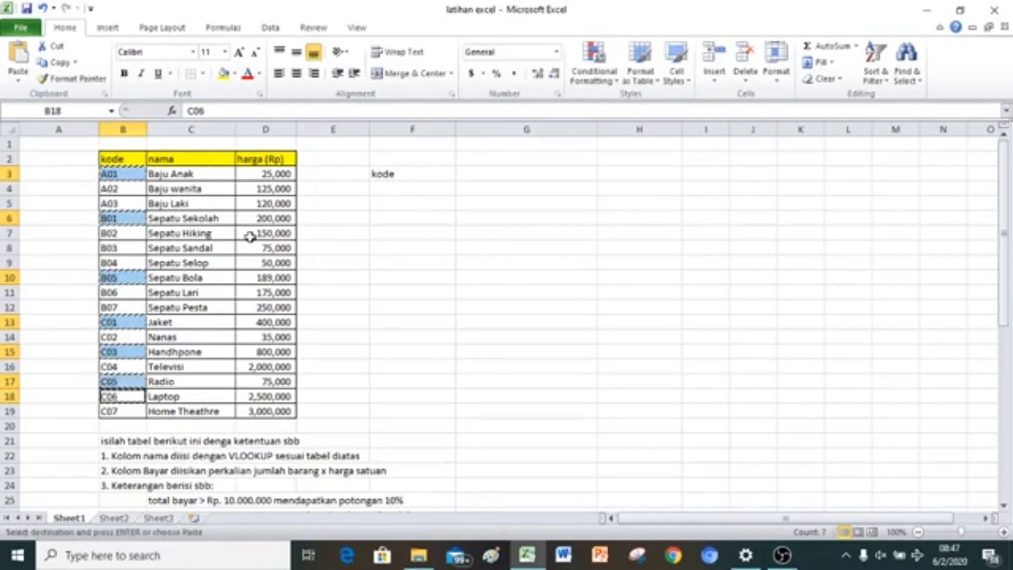
pyautogui.click(394, 194)
pyautogui.hotkey('ctrl', 'v')
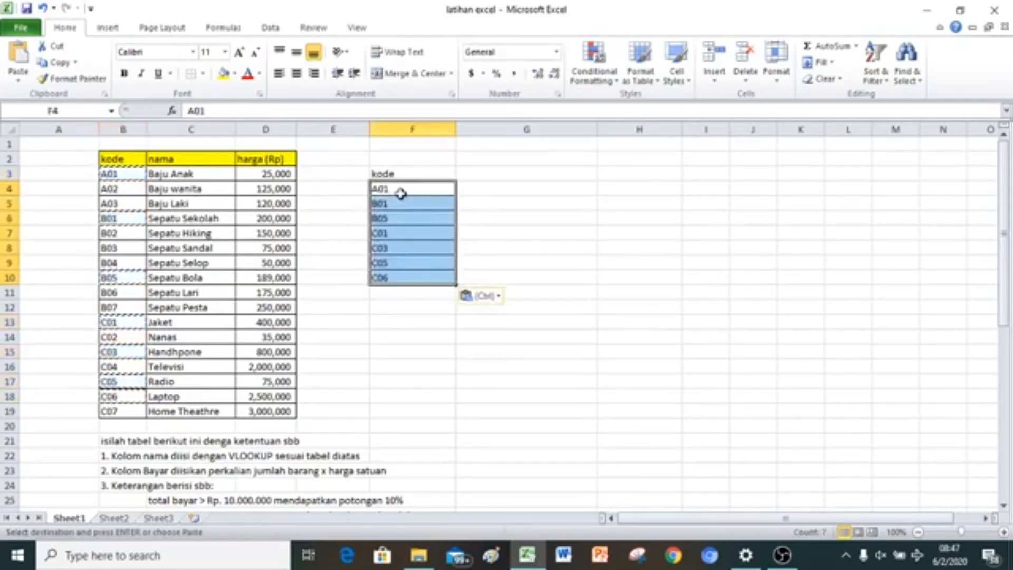
pyautogui.click(479, 201)
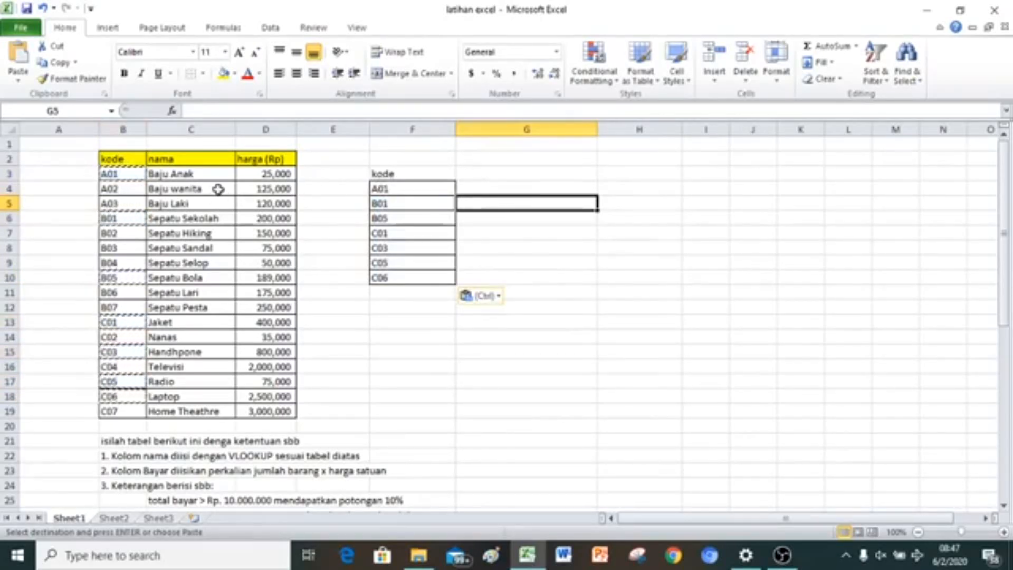
pyautogui.press('Escape')
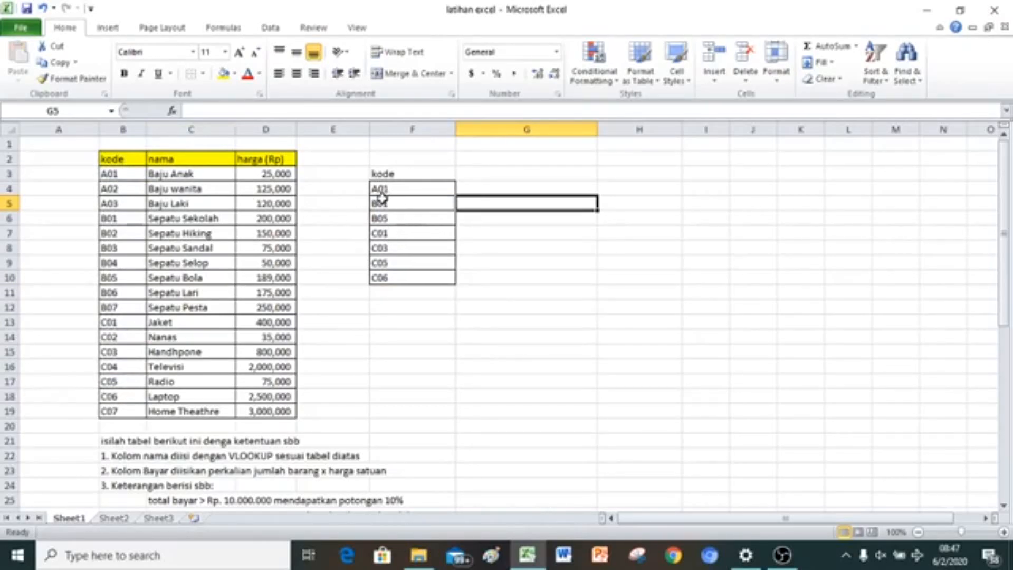
# Step: Enter "baju anak" manually in G4 and begin the name for code B01 in G5 with "sepatu se"
pyautogui.click(491, 191)
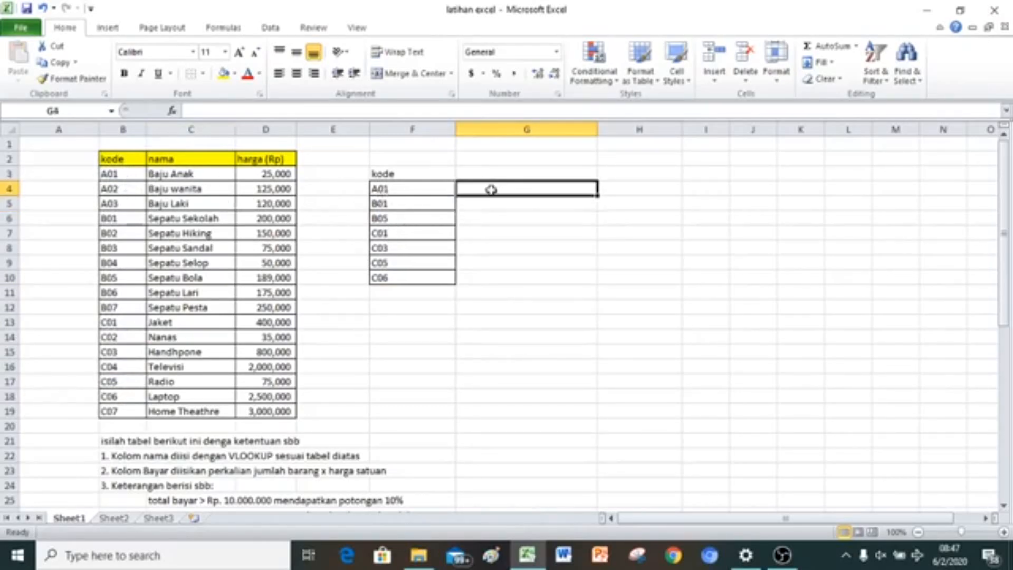
pyautogui.write('baju anaj')
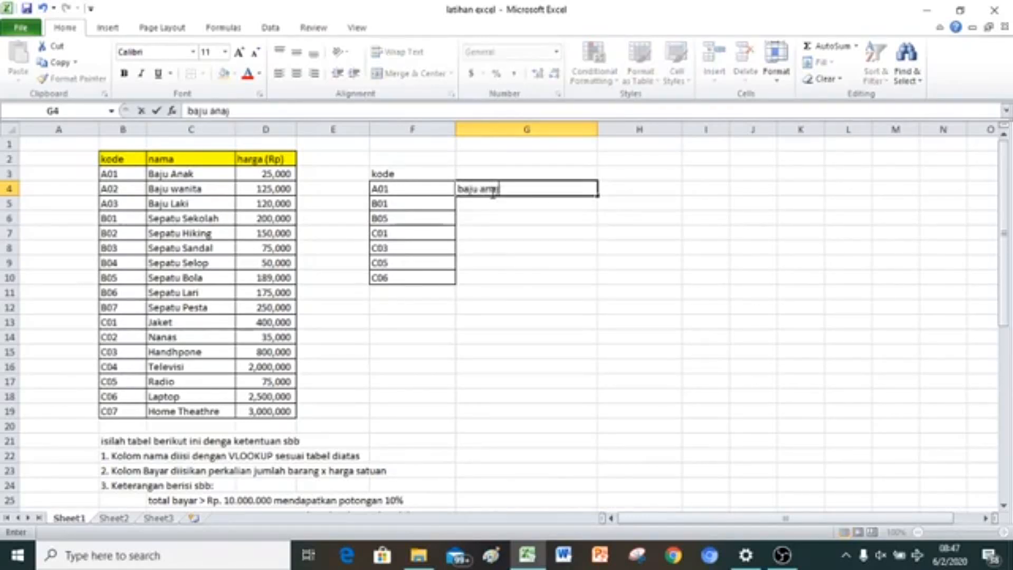
pyautogui.press('BackSpace')
pyautogui.write('k')
pyautogui.press('Return')
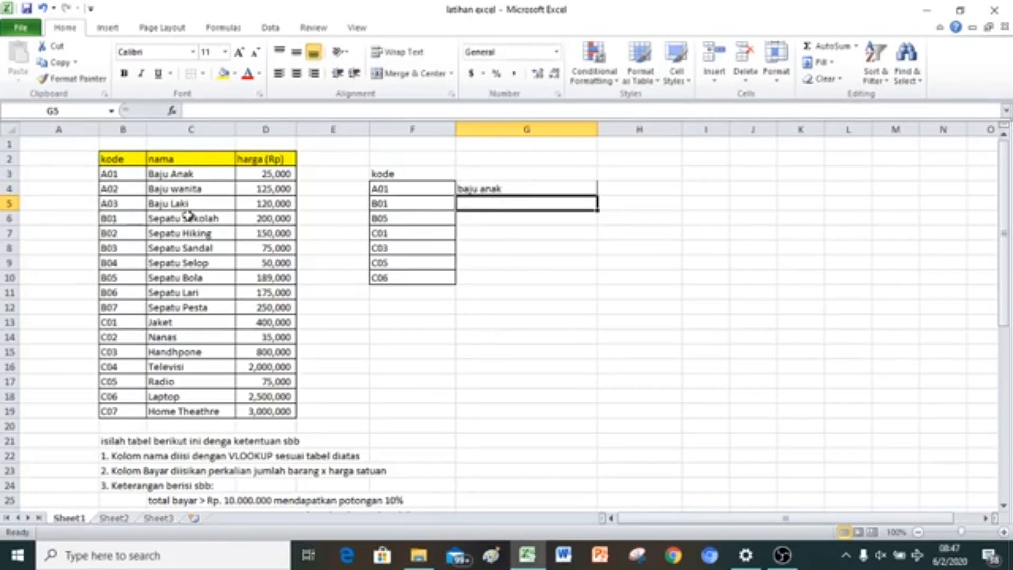
pyautogui.write('sep')
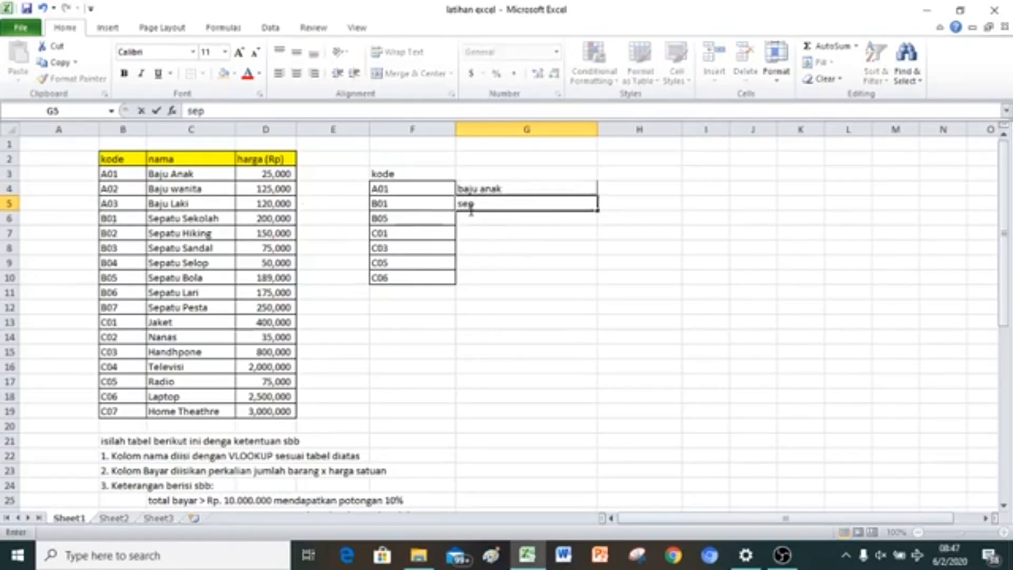
pyautogui.write('atu sel')
pyautogui.press('BackSpace')
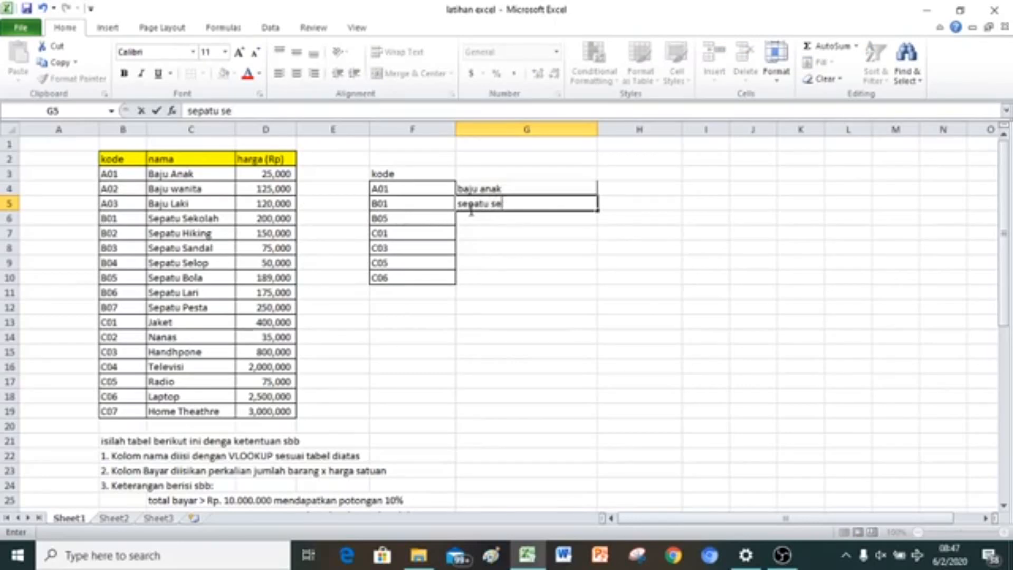
# Step: Clear the manually entered names from cells G4:G8
pyautogui.moveTo(530, 188); pyautogui.dragTo(529, 243)
pyautogui.press('Delete')
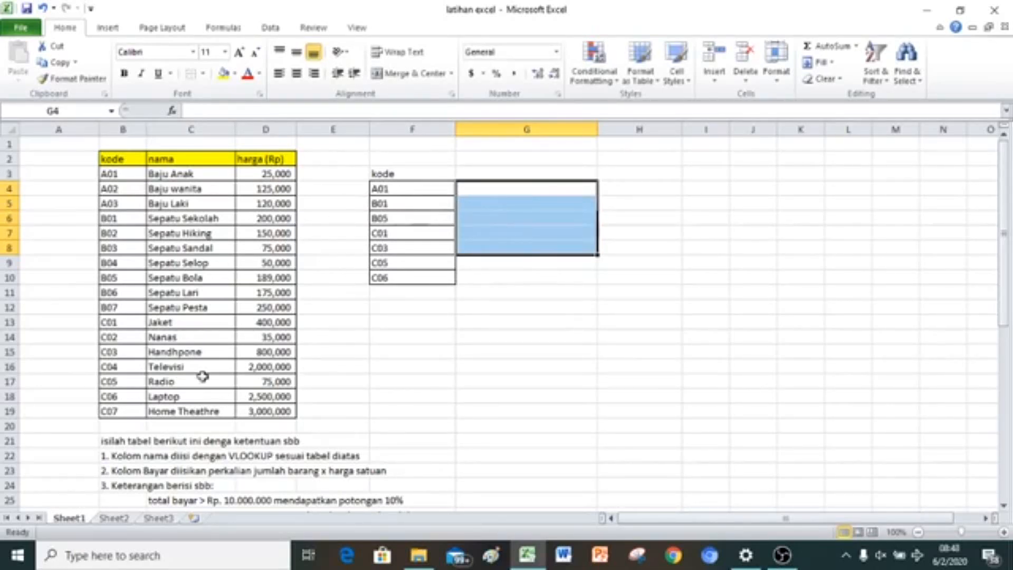
pyautogui.click(527, 351)
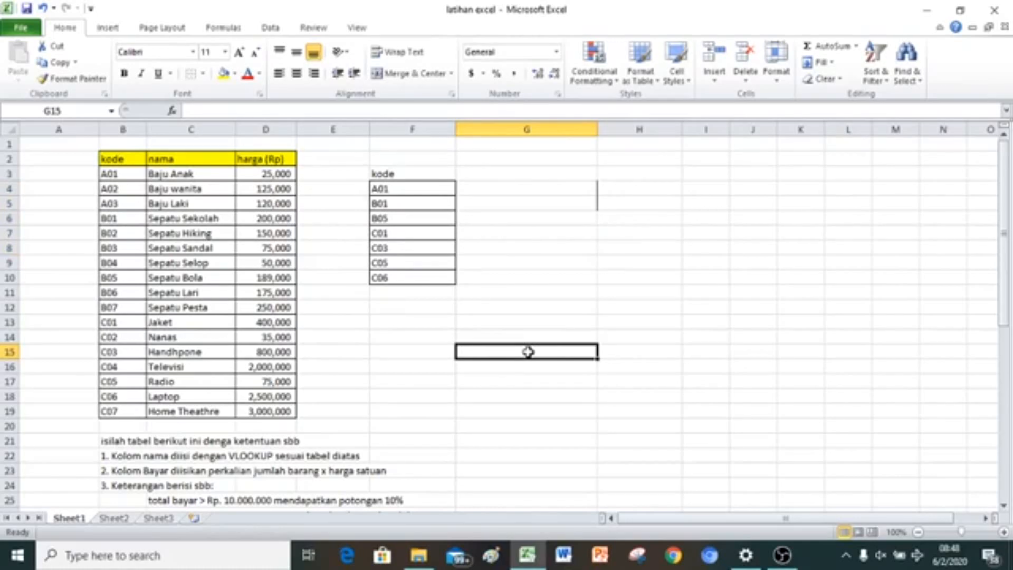
# Step: Apply all borders to the range F3:G10
pyautogui.moveTo(402, 171); pyautogui.dragTo(528, 277)
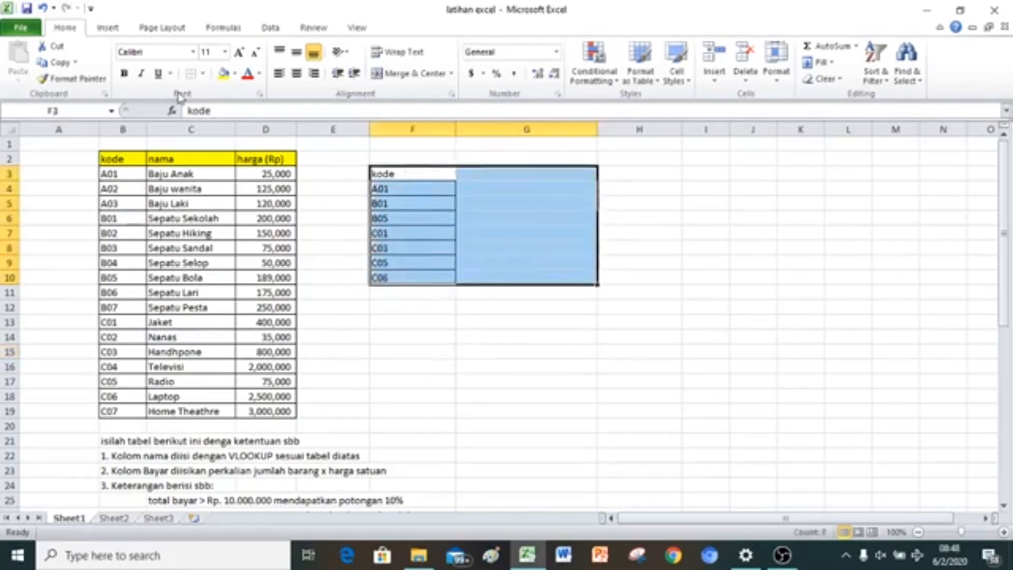
pyautogui.click(203, 74)
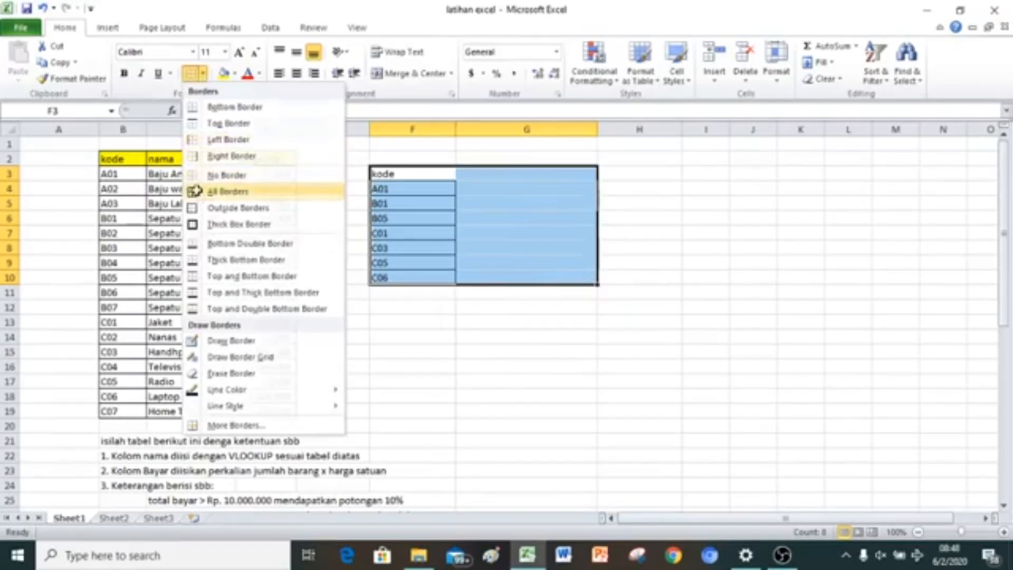
pyautogui.click(200, 191)
# Step: Fill the header cells F3:G3 with yellow and centre their contents
pyautogui.moveTo(427, 174); pyautogui.dragTo(475, 175)
pyautogui.click(223, 74)
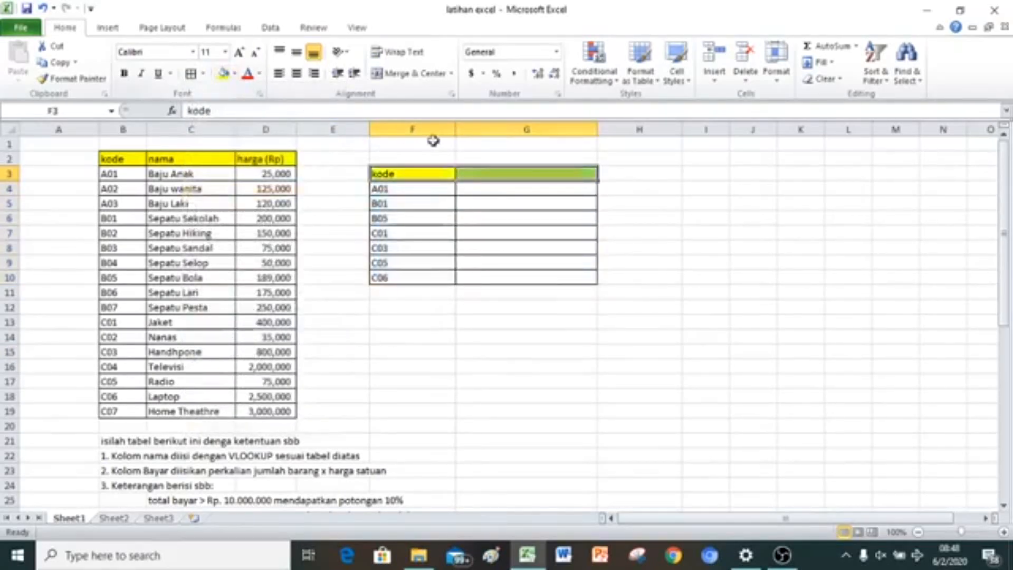
pyautogui.click(296, 73)
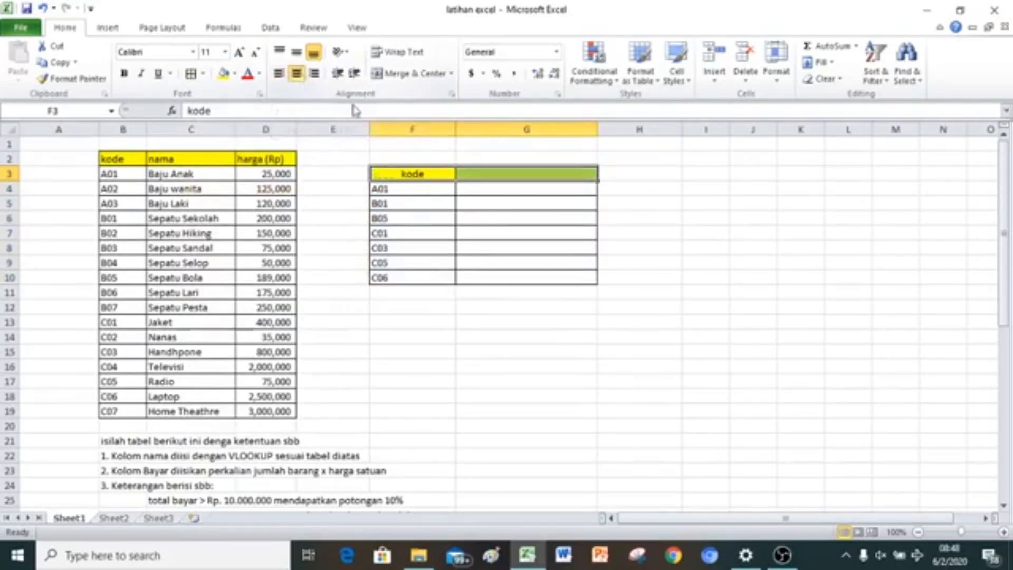
# Step: Enter the heading "nama barang" in cell G3
pyautogui.click(510, 170)
pyautogui.write('namab')
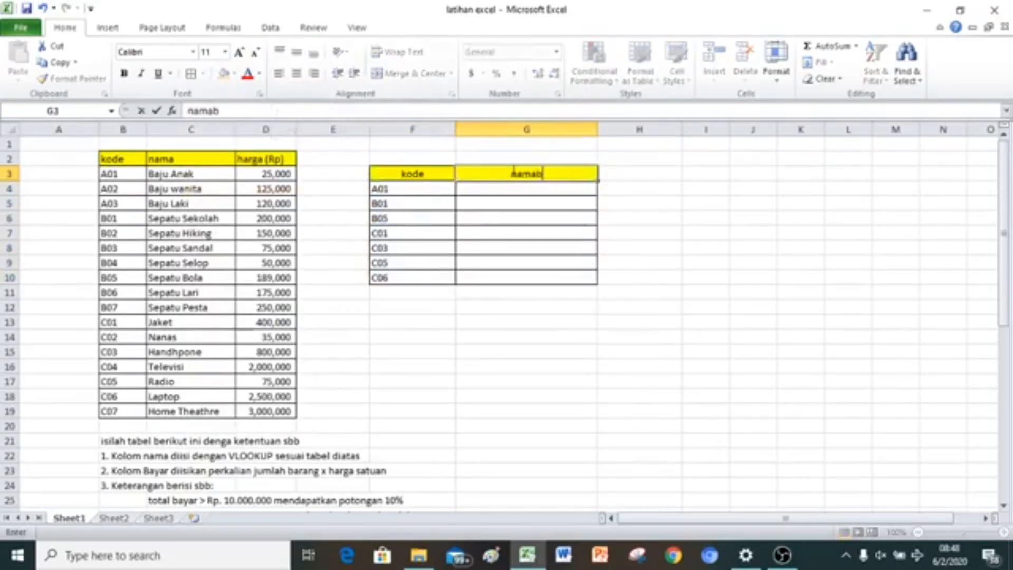
pyautogui.press('BackSpace')
pyautogui.write('barang')
pyautogui.click(660, 234)
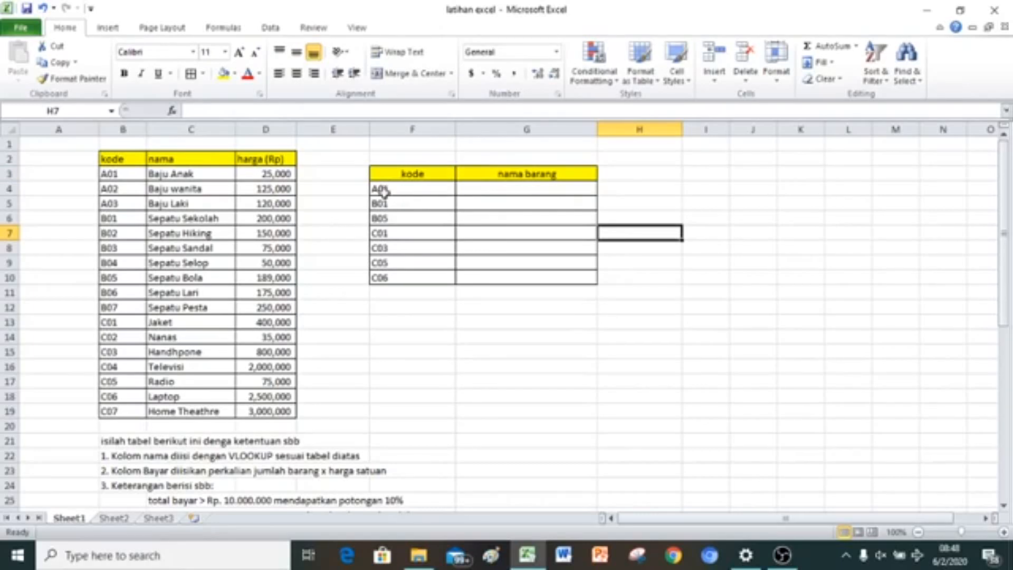
# Step: Start a VLOOKUP formula in G4 with F4 as the lookup value
pyautogui.click(524, 188)
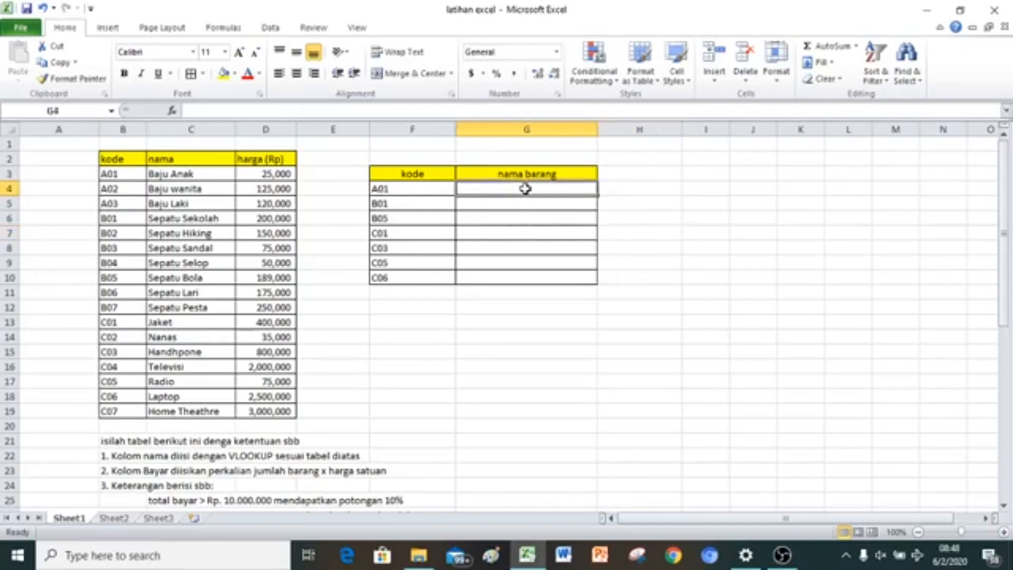
pyautogui.write('=')
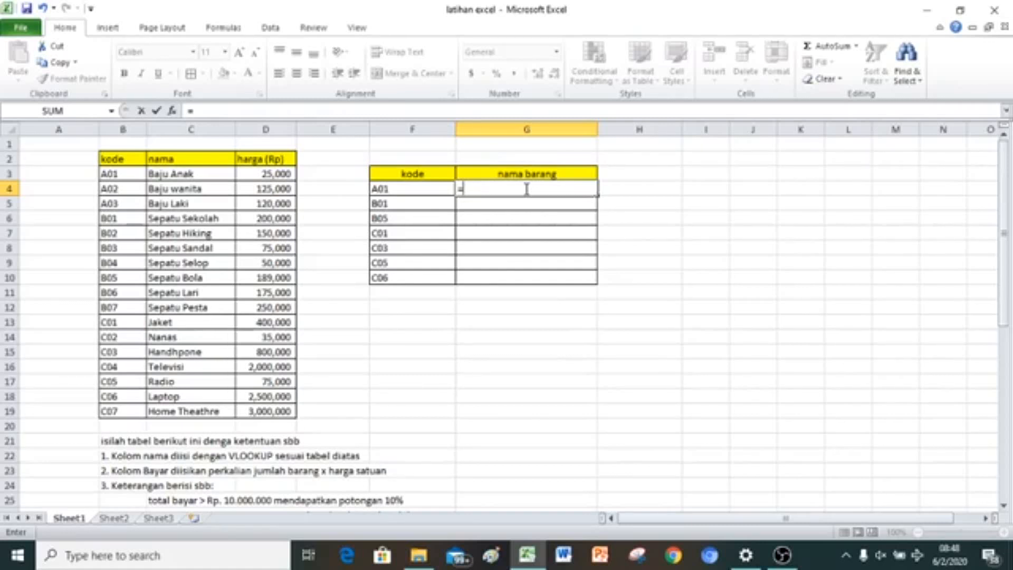
pyautogui.write('v')
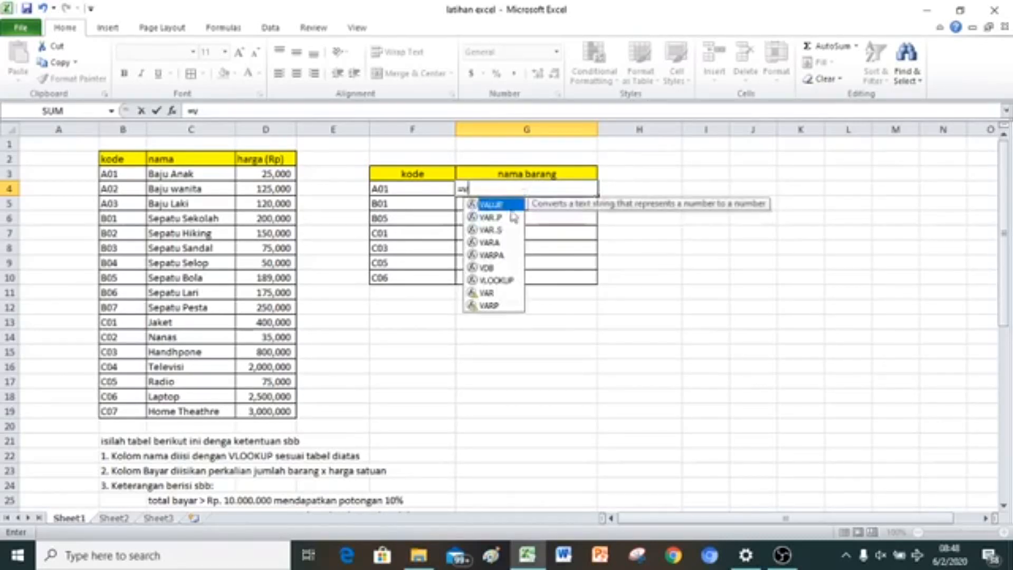
pyautogui.doubleClick(494, 279)
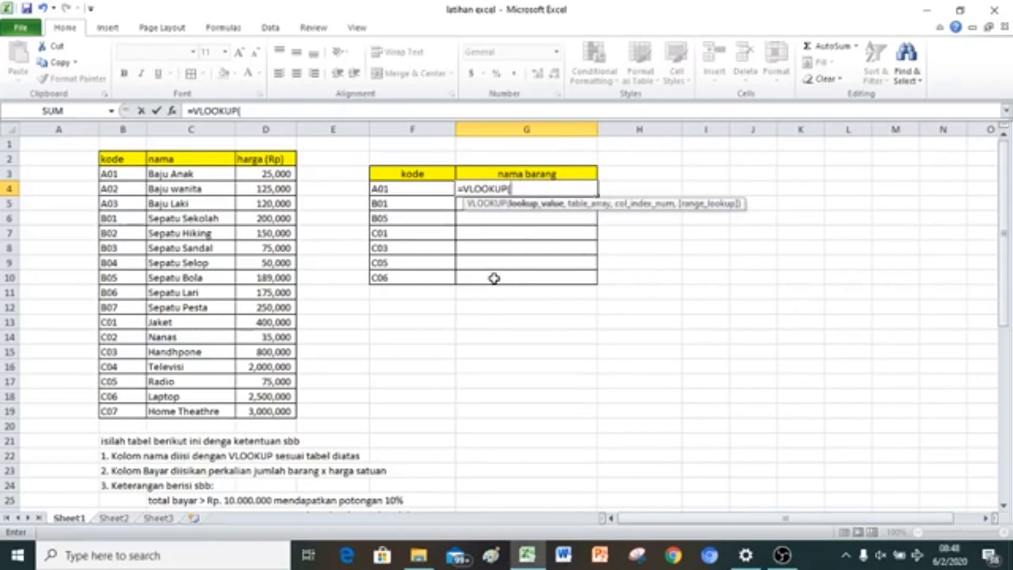
pyautogui.click(408, 187)
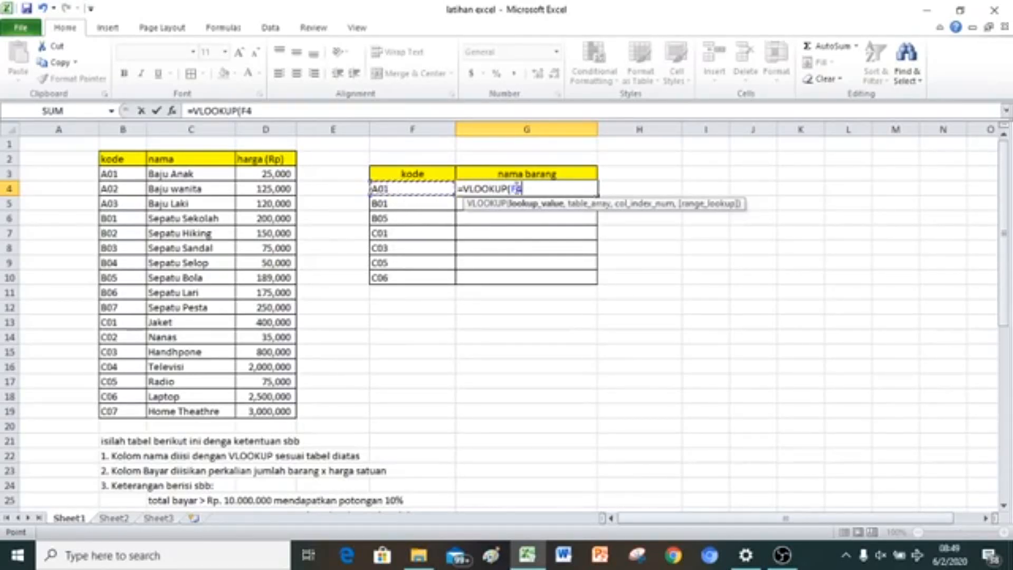
pyautogui.write(',')
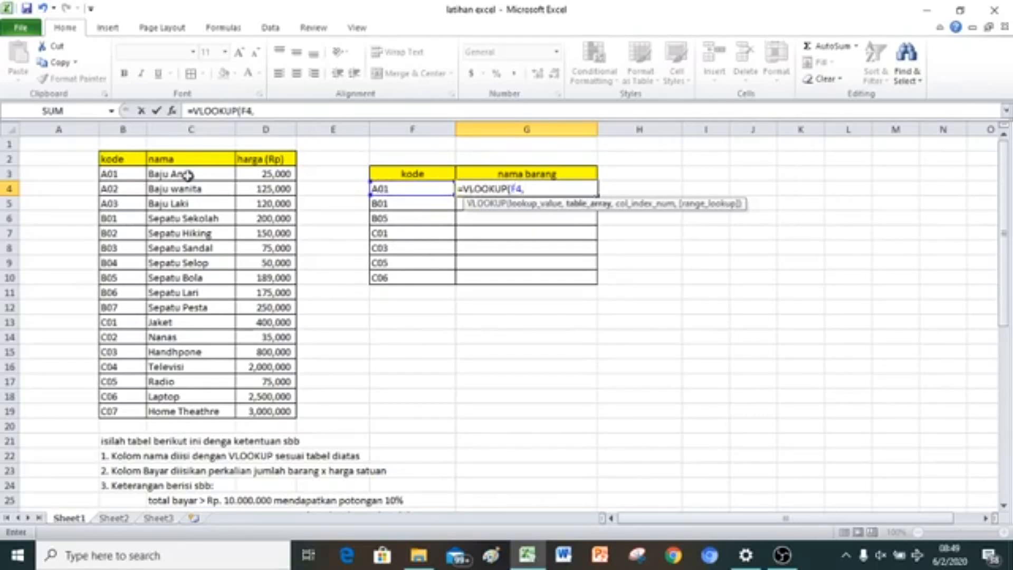
# Step: Set the formula's table array to the absolute range $B$3:$D$19 and dismiss the antivirus notification
pyautogui.click(115, 173)
pyautogui.moveTo(115, 172); pyautogui.dragTo(264, 404)
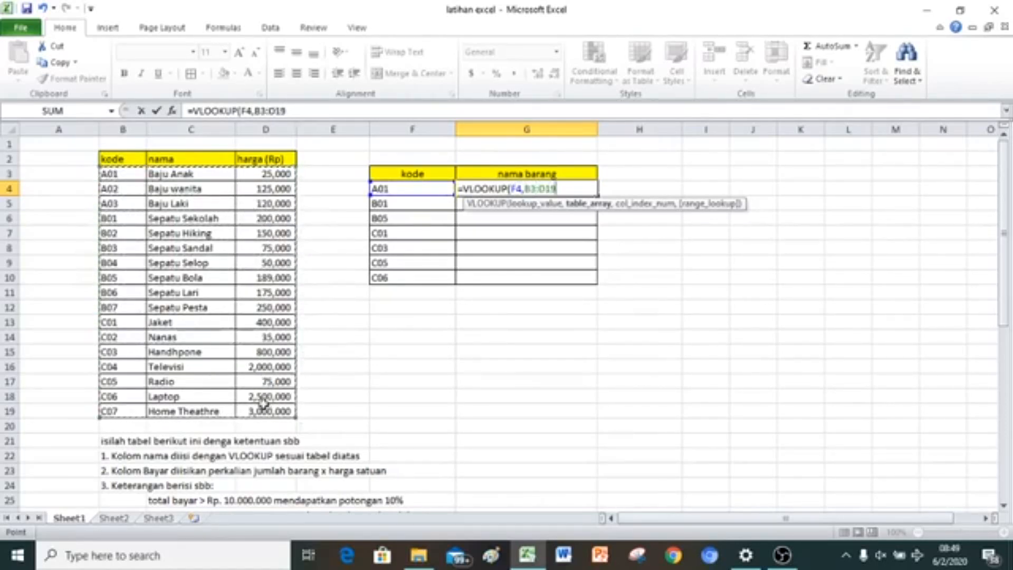
pyautogui.press('F4')
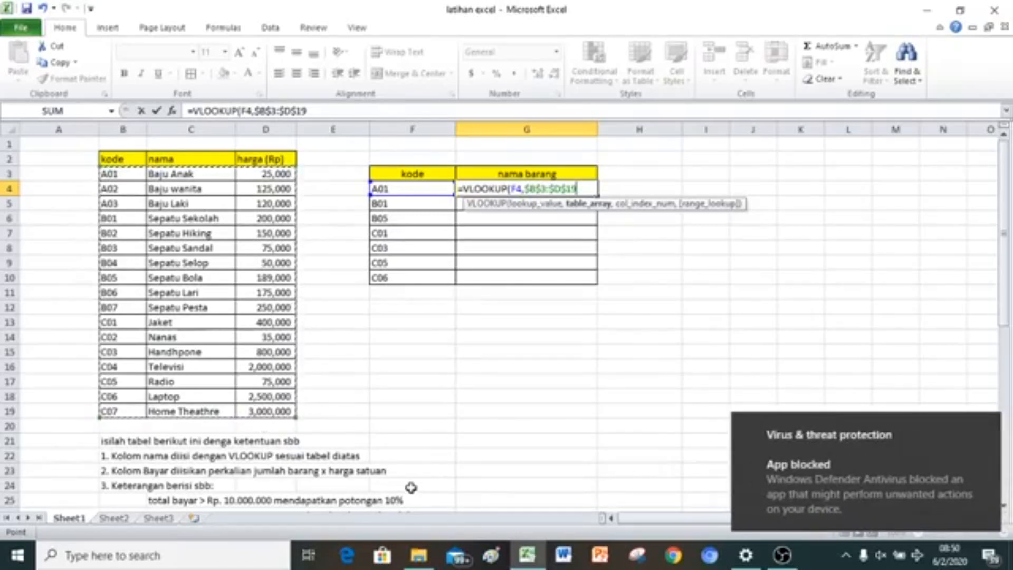
pyautogui.click(985, 425)
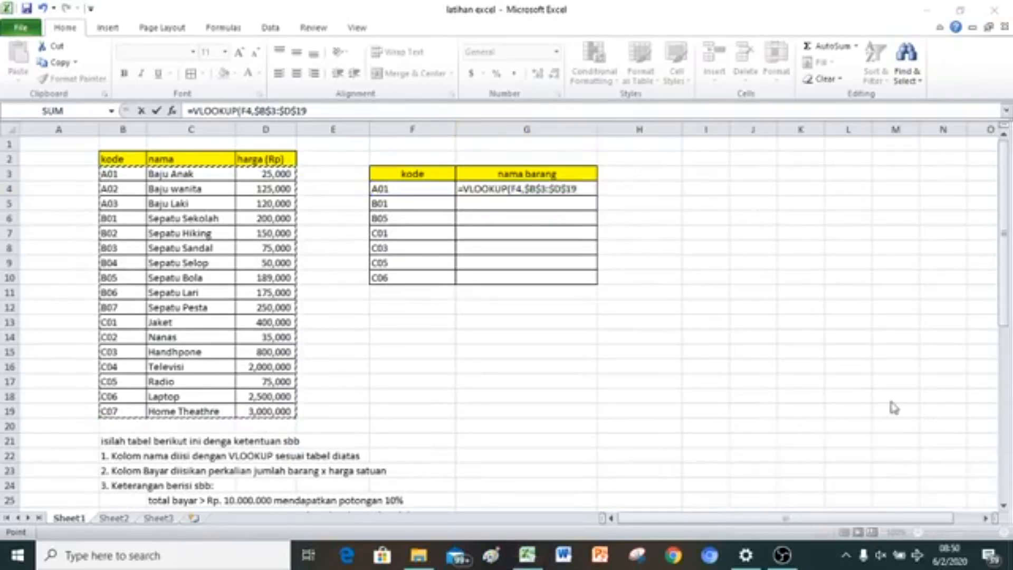
pyautogui.click(921, 269)
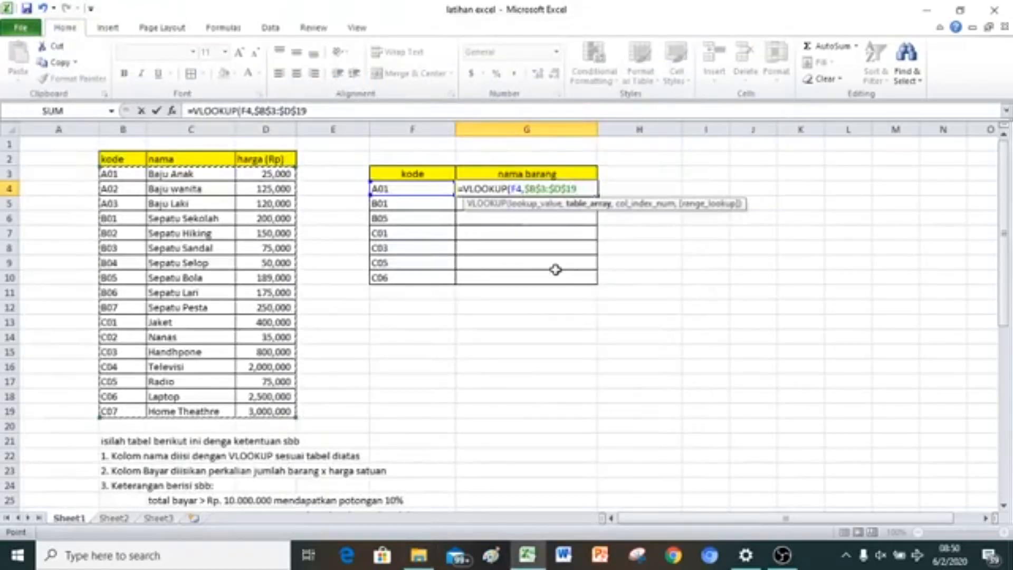
# Step: Complete the VLOOKUP formula in G4 with column index 2 and fill it down to G10
pyautogui.write(',')
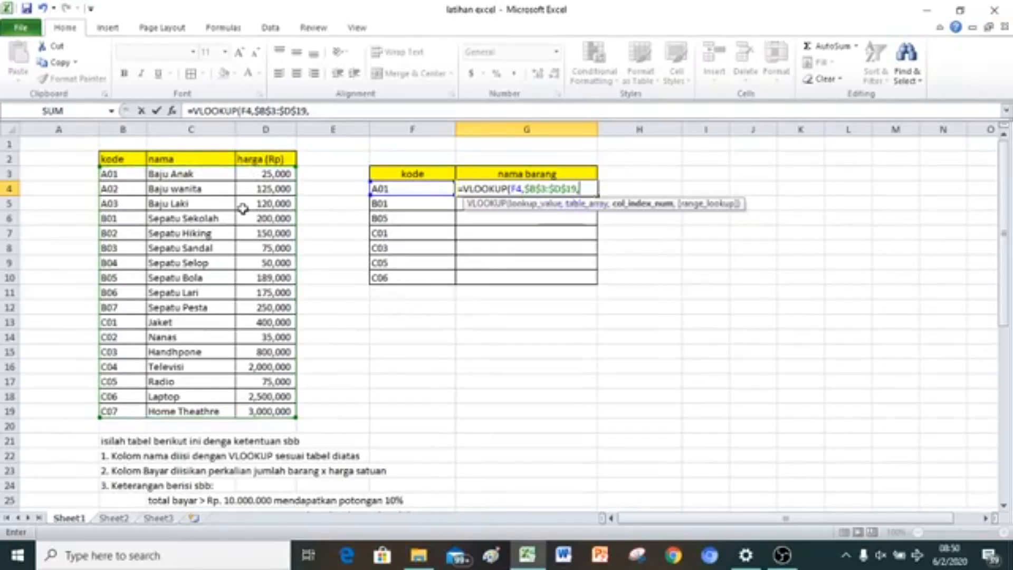
pyautogui.write('2)')
pyautogui.press('Return')
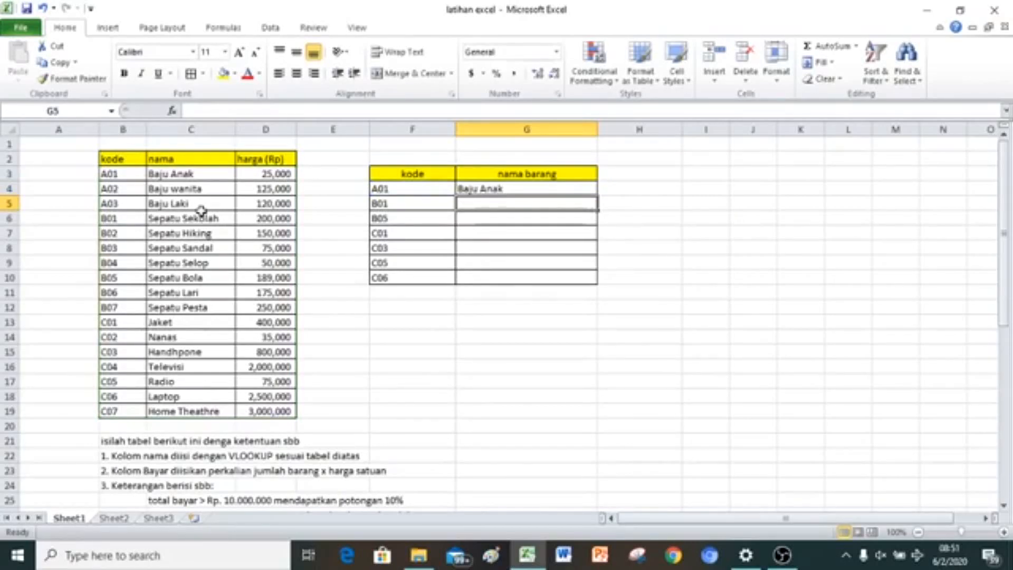
pyautogui.click(502, 189)
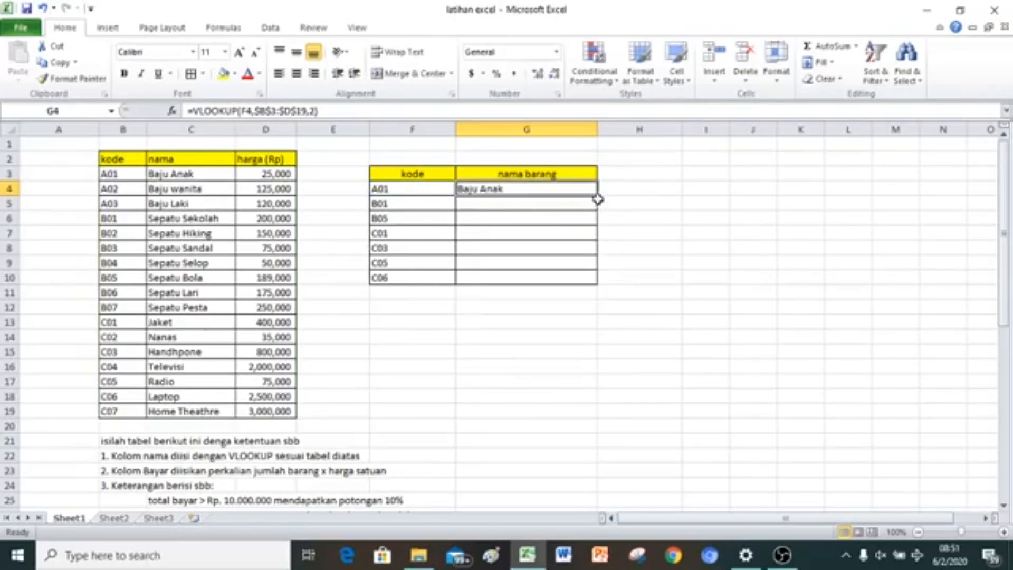
pyautogui.moveTo(600, 201); pyautogui.dragTo(578, 279)
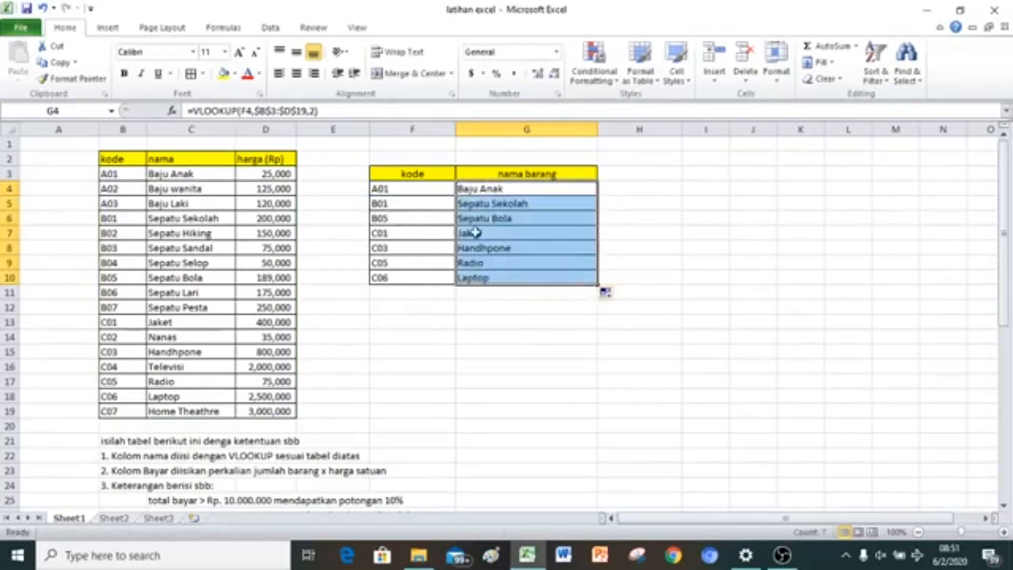
# Step: Change the code in F7 to c07, leaving the code in F8 as it is
pyautogui.click(396, 235)
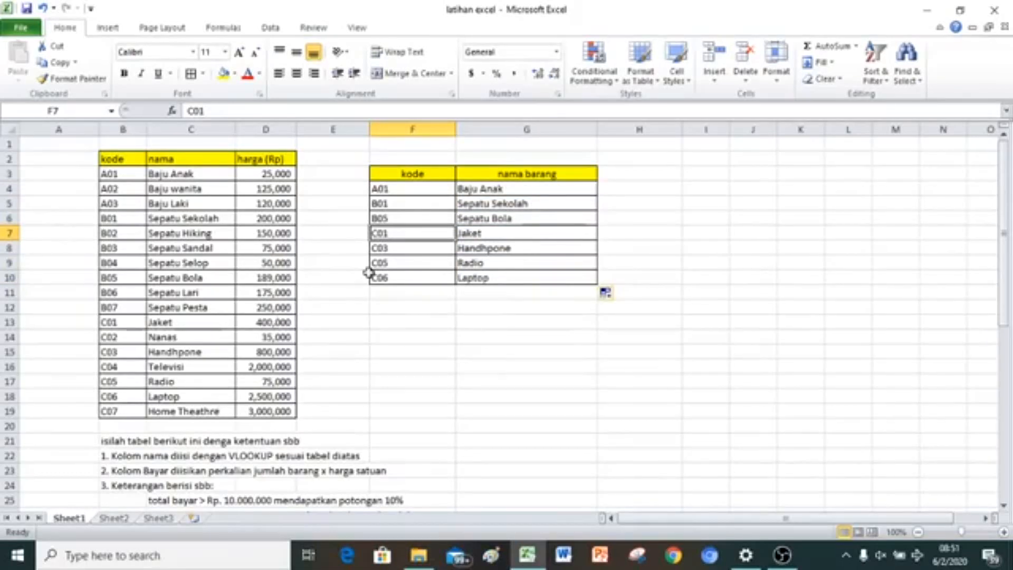
pyautogui.write('c07')
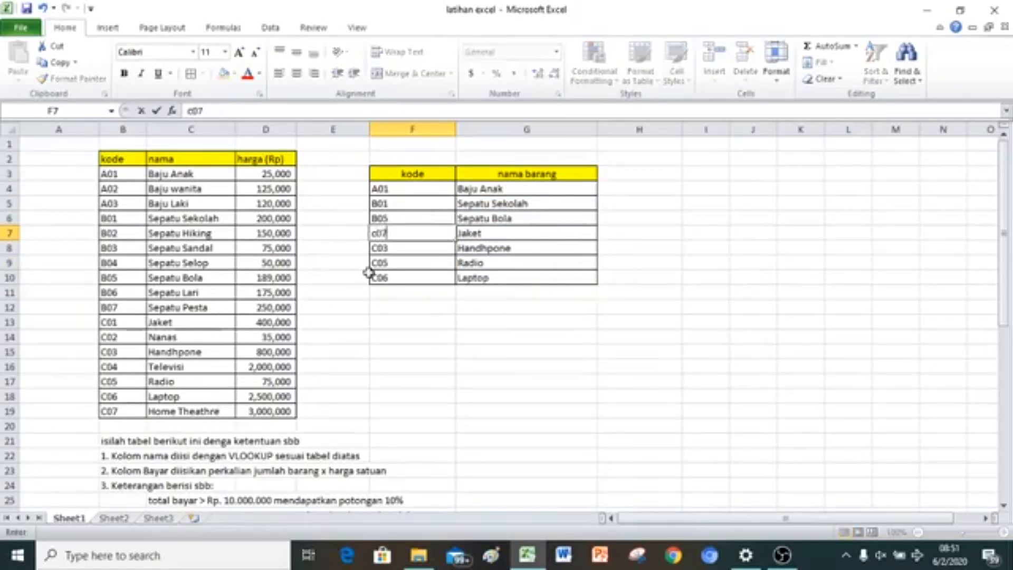
pyautogui.press('Return')
pyautogui.write('\\')
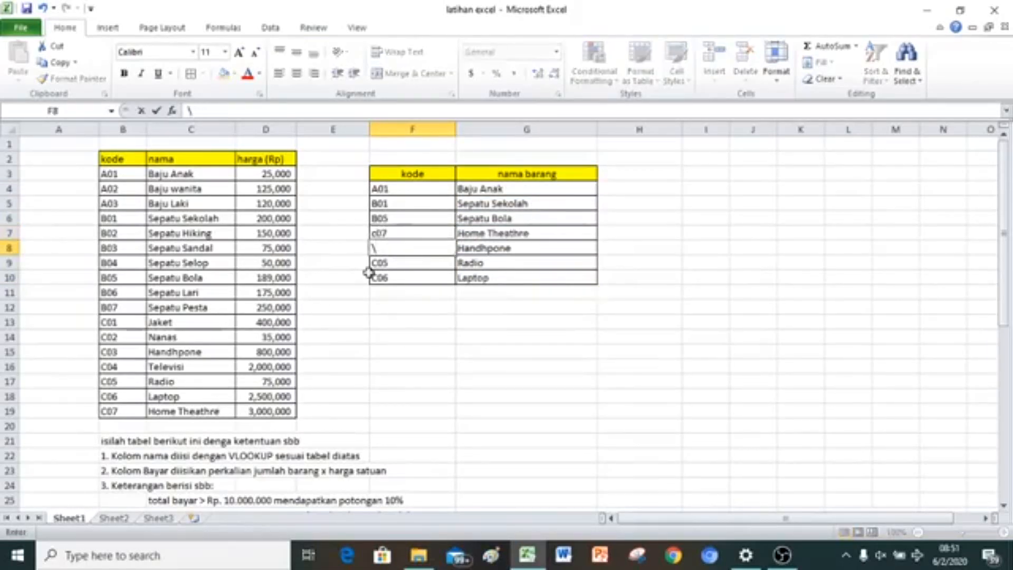
pyautogui.press('Escape')
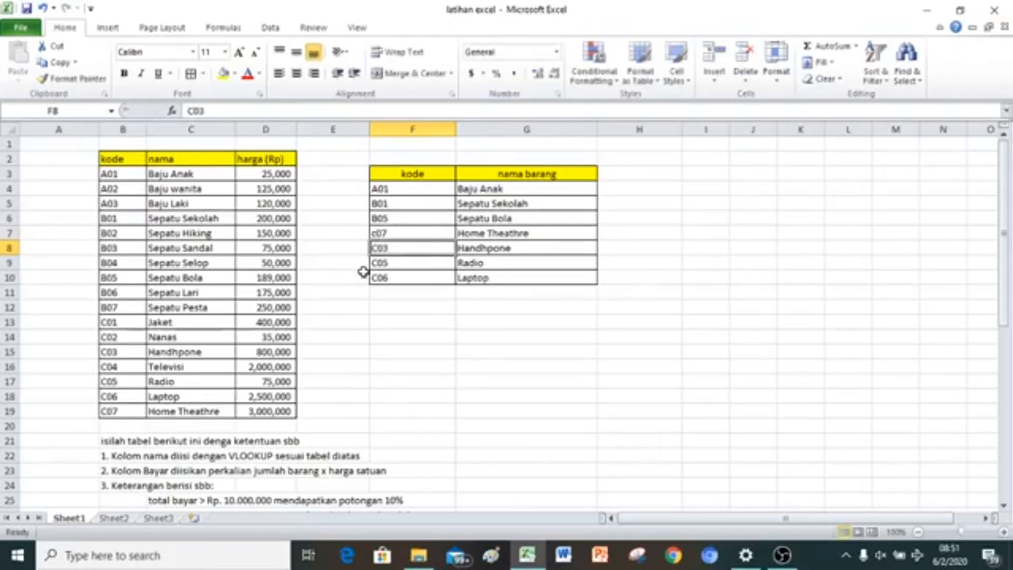
# Step: Replace the formula in G9 with the plain text "Radio"
pyautogui.click(476, 278)
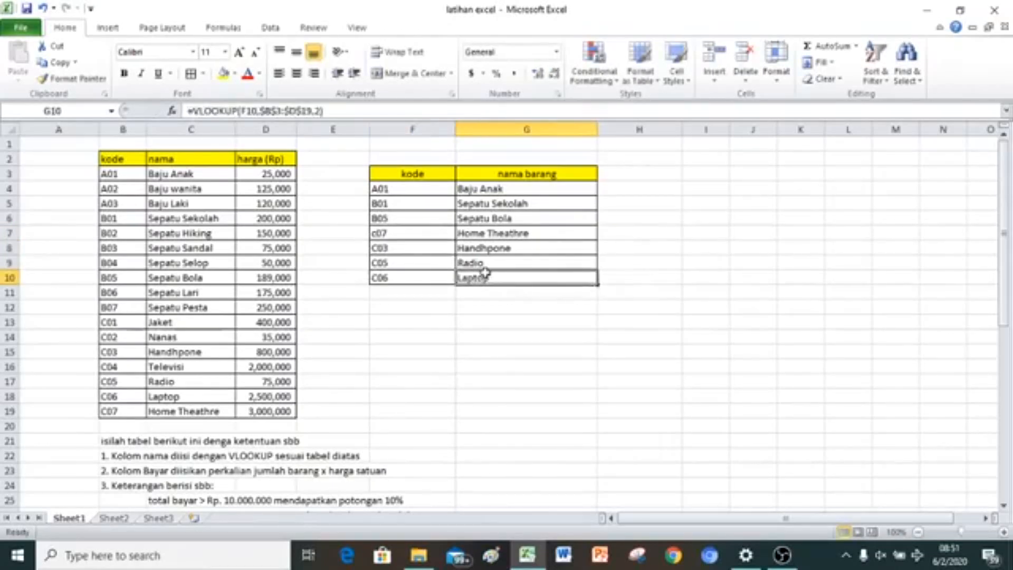
pyautogui.click(483, 263)
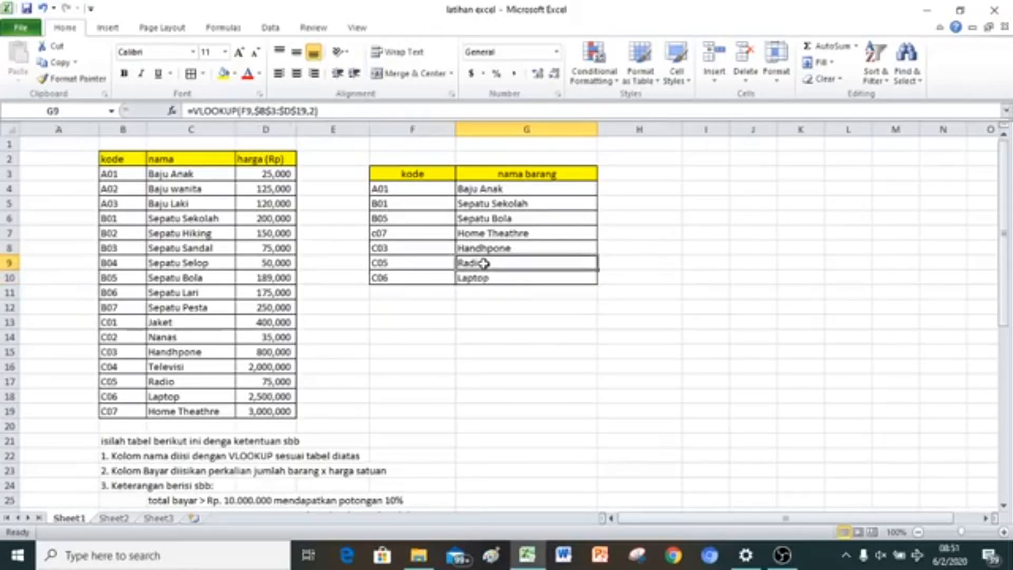
pyautogui.write('Radio')
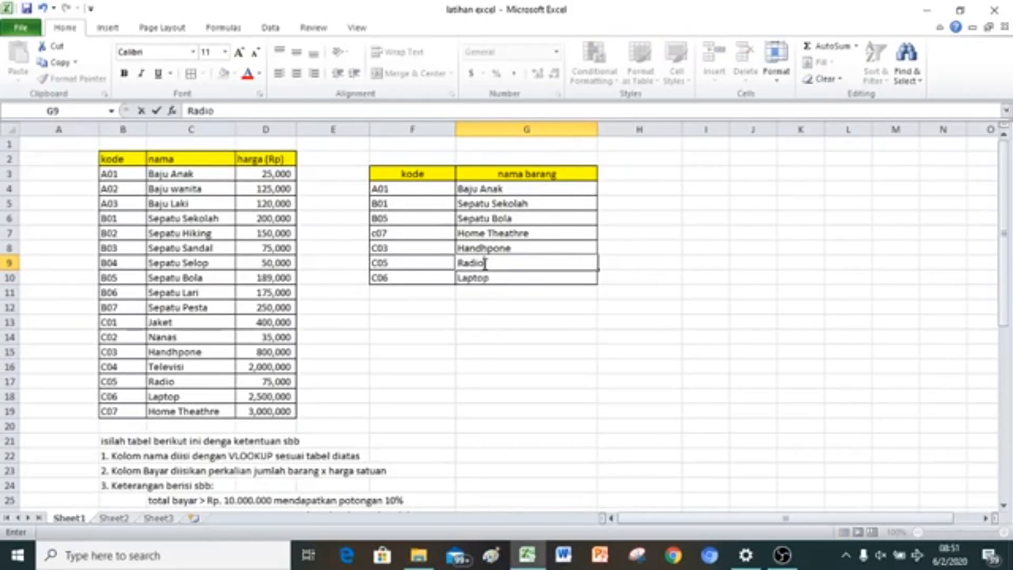
pyautogui.click(538, 318)
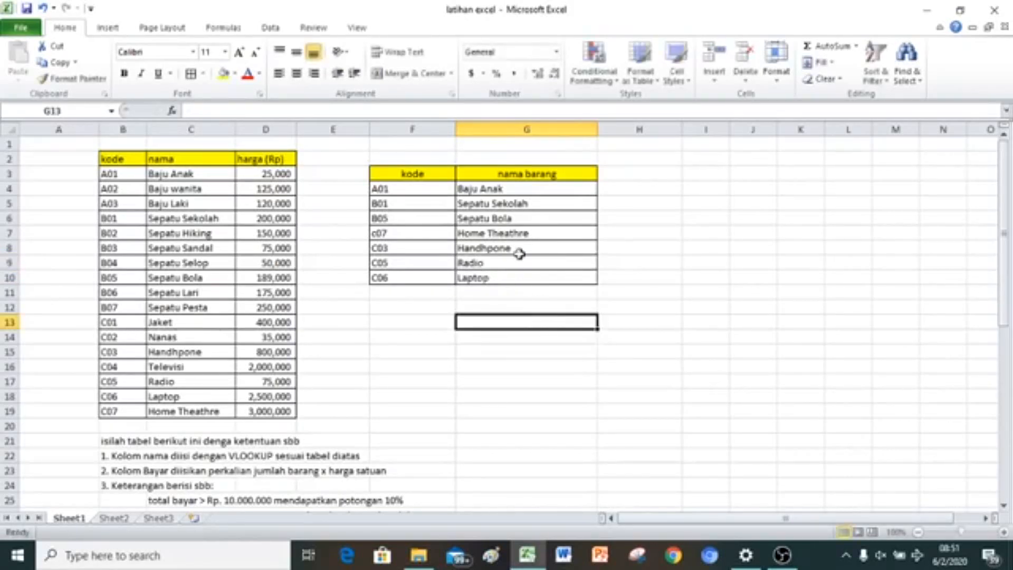
# Step: Compare the contents of the item name cells G4 to G10, checking which hold a VLOOKUP formula
pyautogui.click(488, 189)
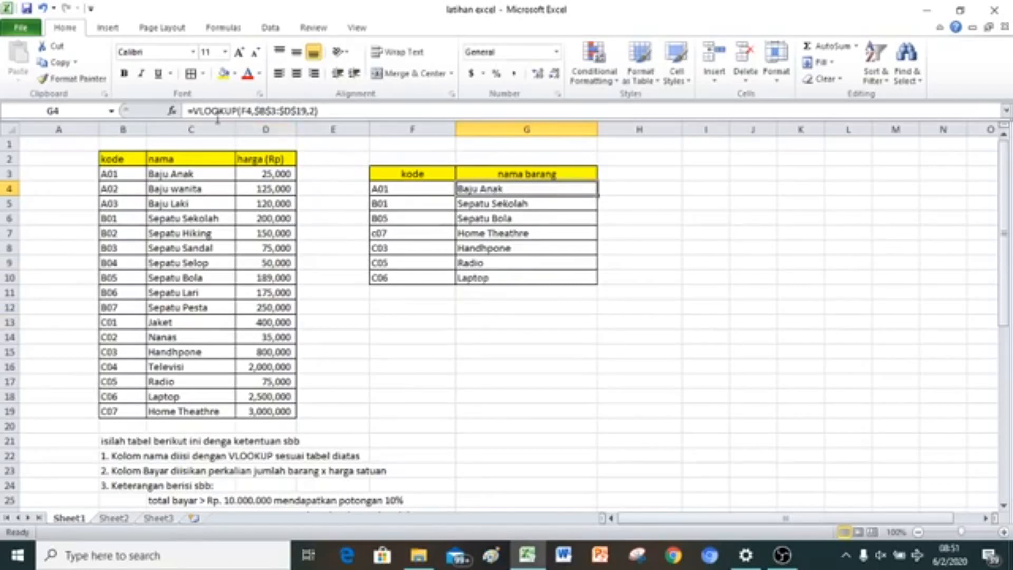
pyautogui.click(478, 201)
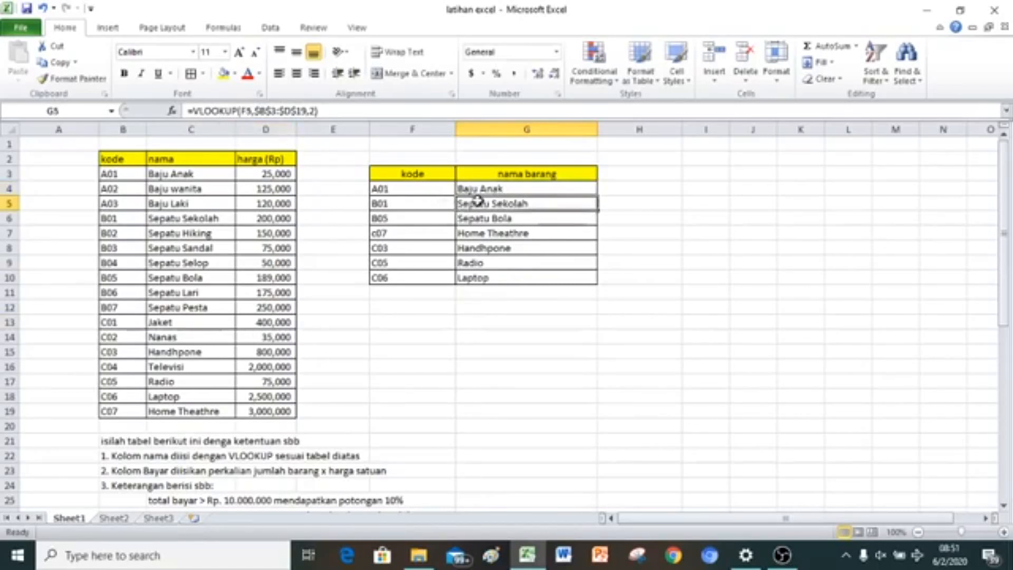
pyautogui.click(472, 216)
pyautogui.click(472, 233)
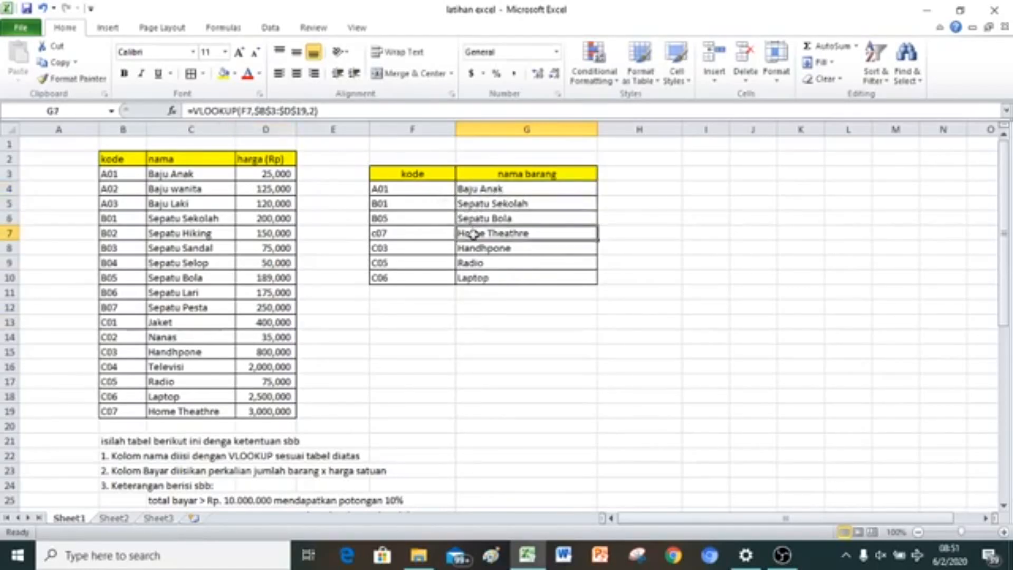
pyautogui.click(477, 248)
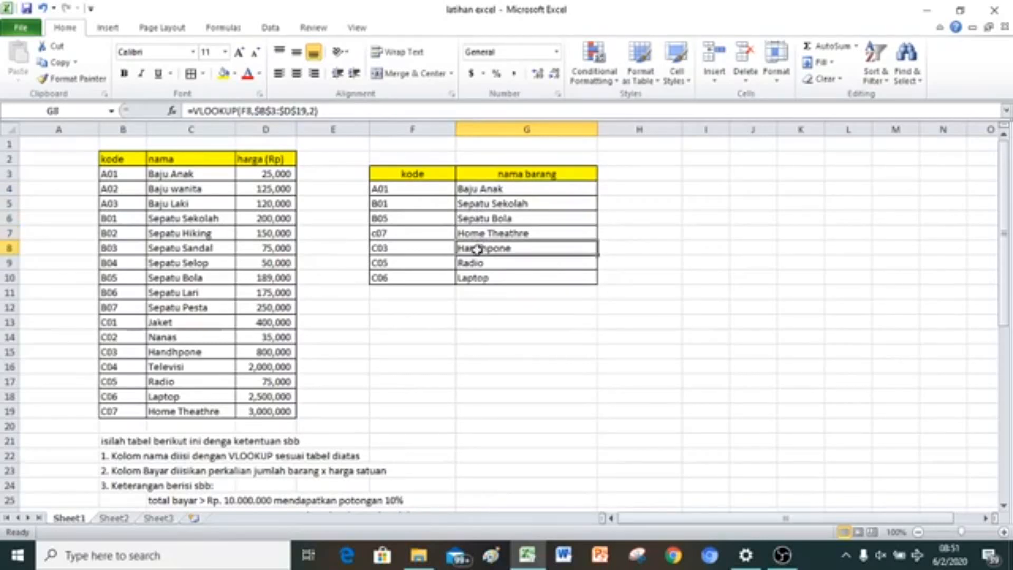
pyautogui.click(469, 262)
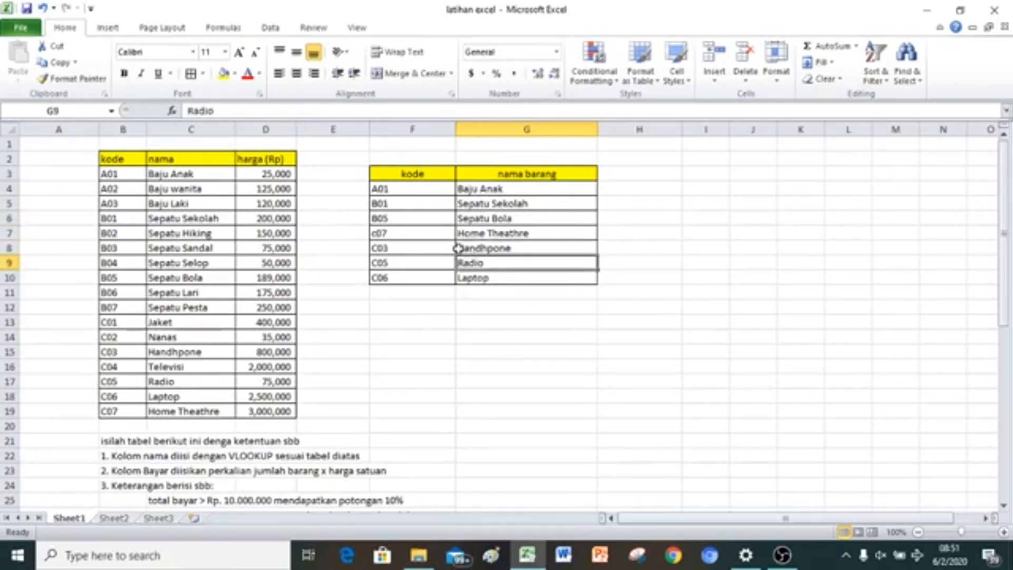
pyautogui.click(491, 277)
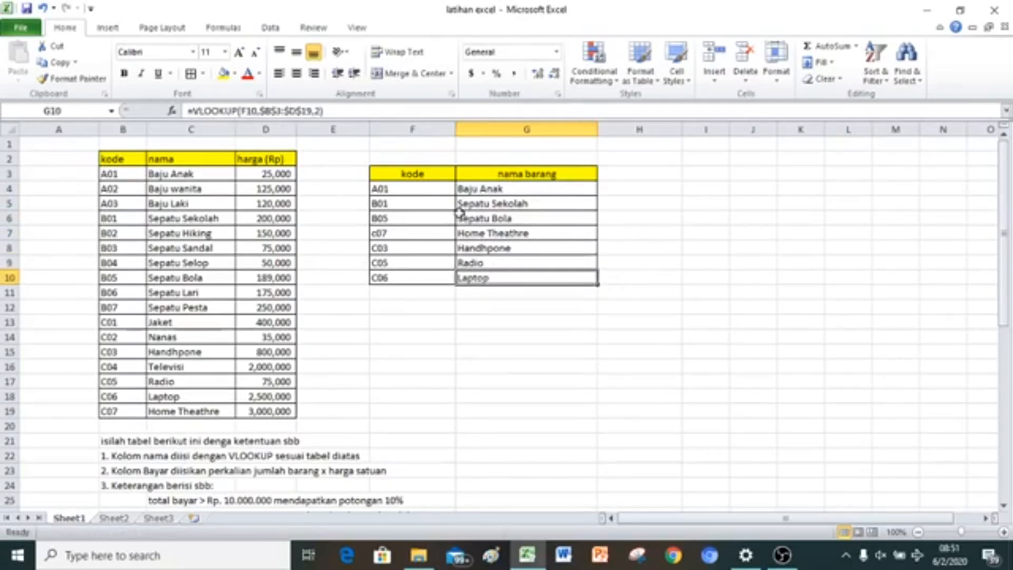
# Step: Change the code in F9 to c06 and the code in F10 to c02, and check cell G9
pyautogui.click(392, 268)
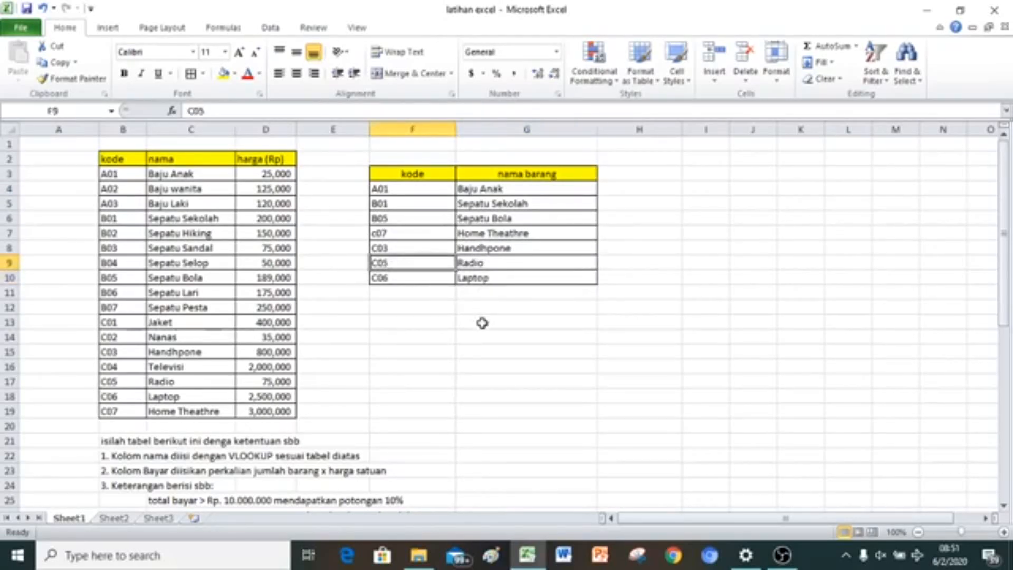
pyautogui.write('c06')
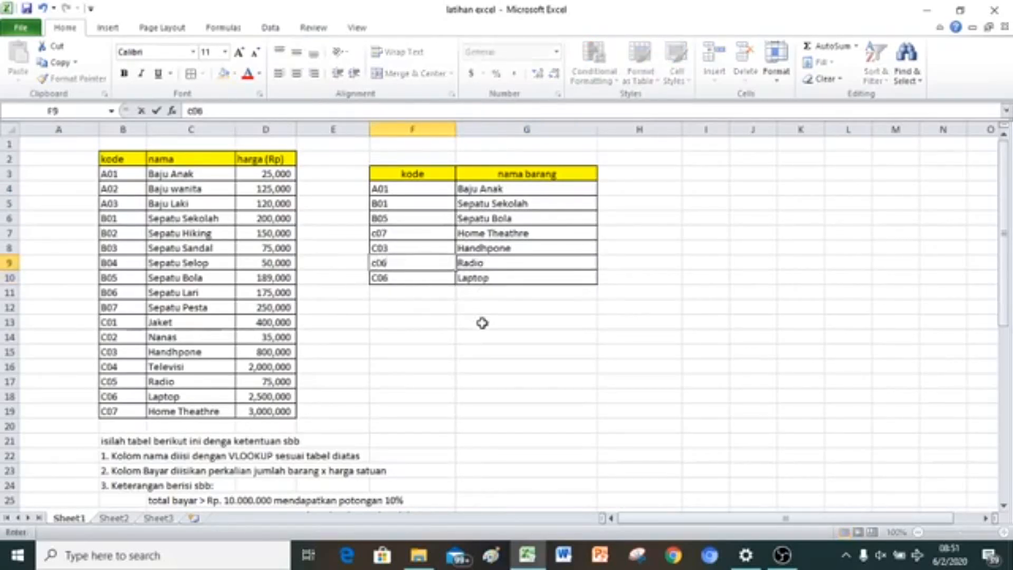
pyautogui.press('Return')
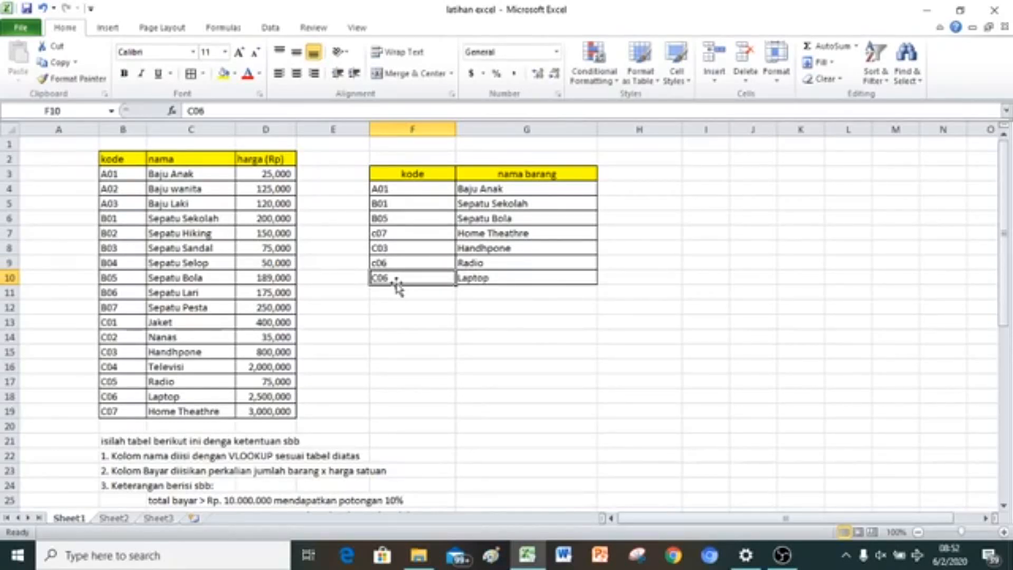
pyautogui.write('c02')
pyautogui.press('Return')
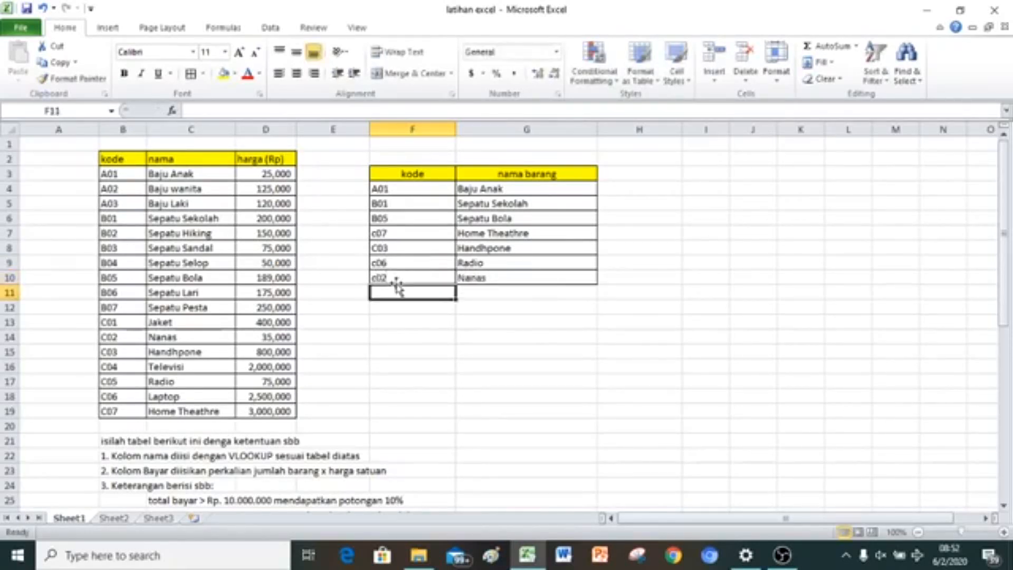
pyautogui.click(492, 264)
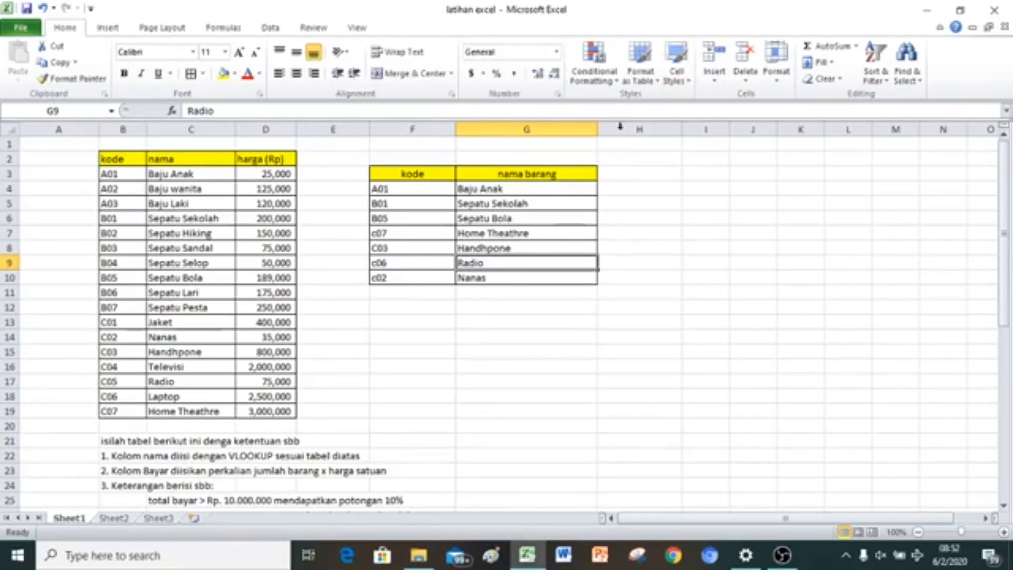
# Step: Enter the heading "harga" in cell H3
pyautogui.click(620, 177)
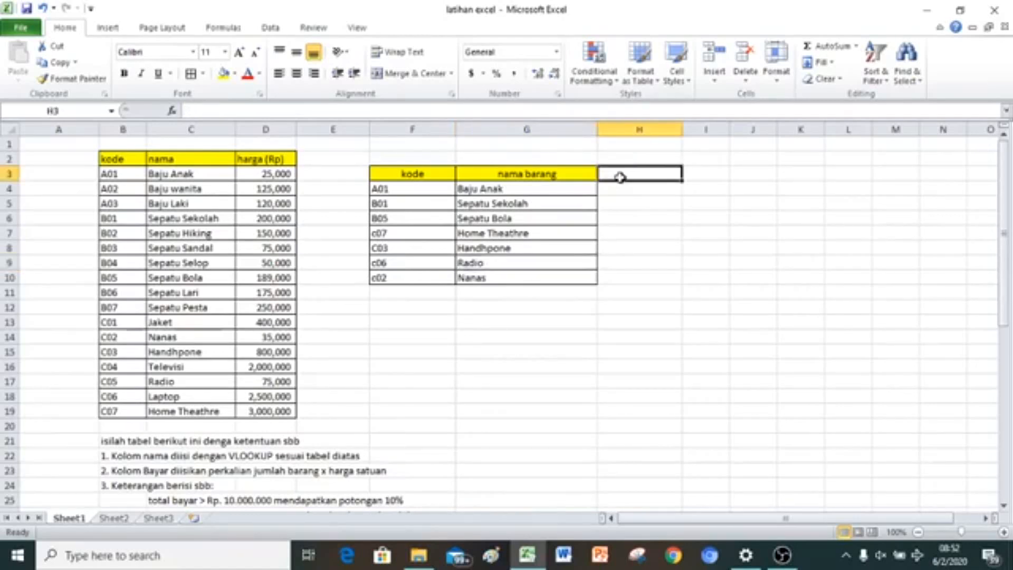
pyautogui.write('harga')
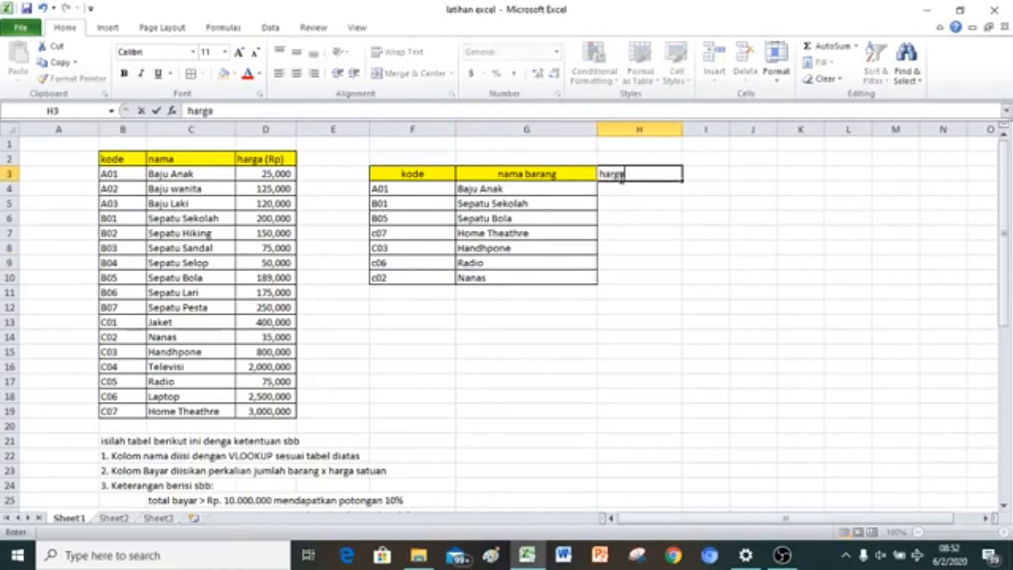
pyautogui.press('Return')
# Step: Enter a VLOOKUP in H4 with lookup value F4, absolute table range $B$3:$D$19 and column index 3
pyautogui.write('=')
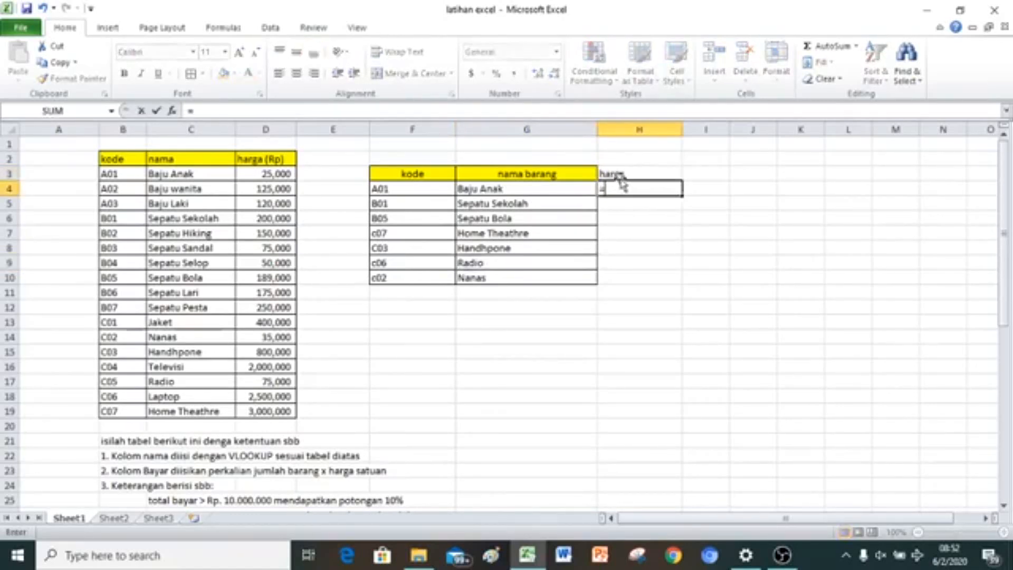
pyautogui.write('v')
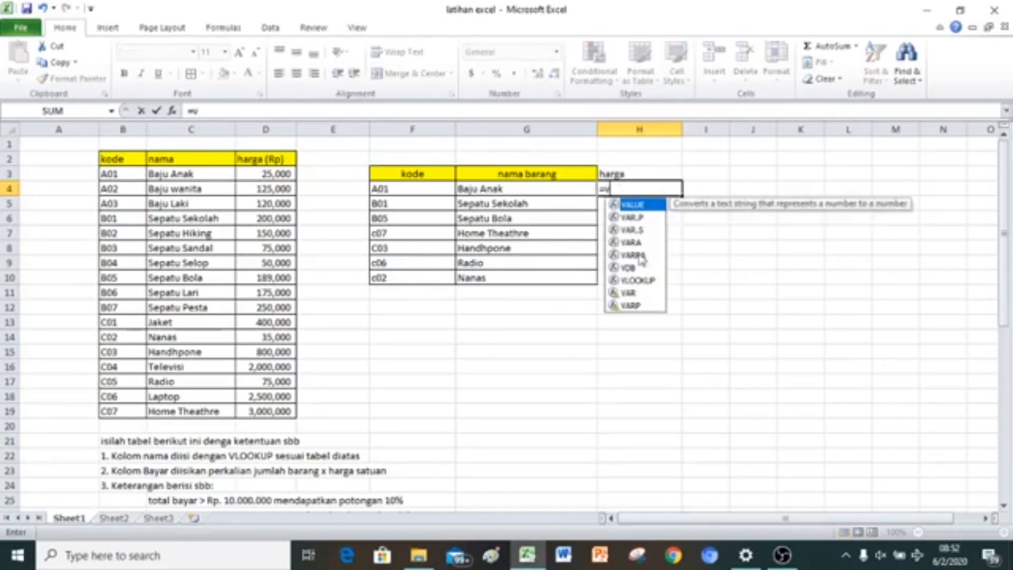
pyautogui.doubleClick(635, 280)
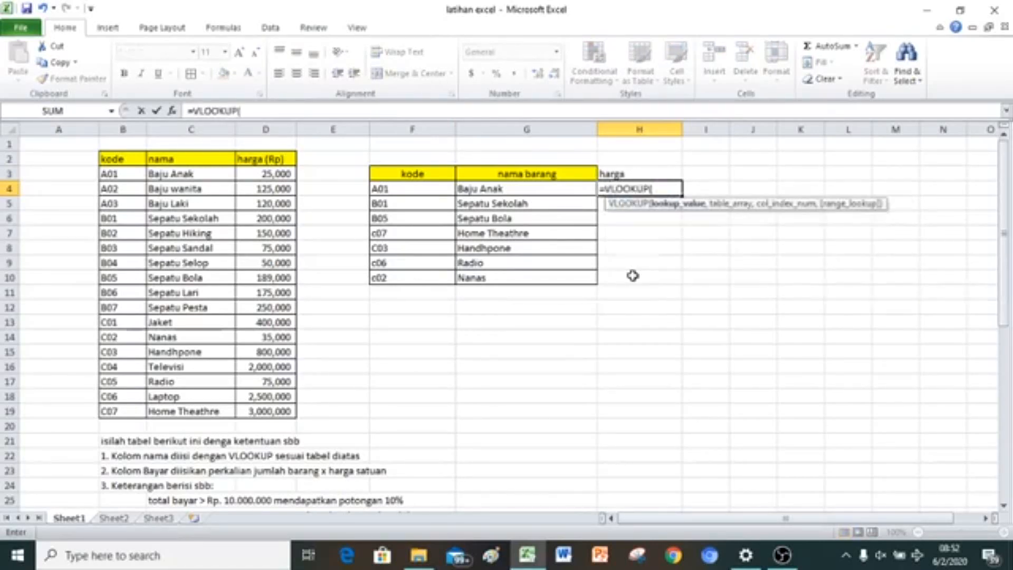
pyautogui.click(396, 189)
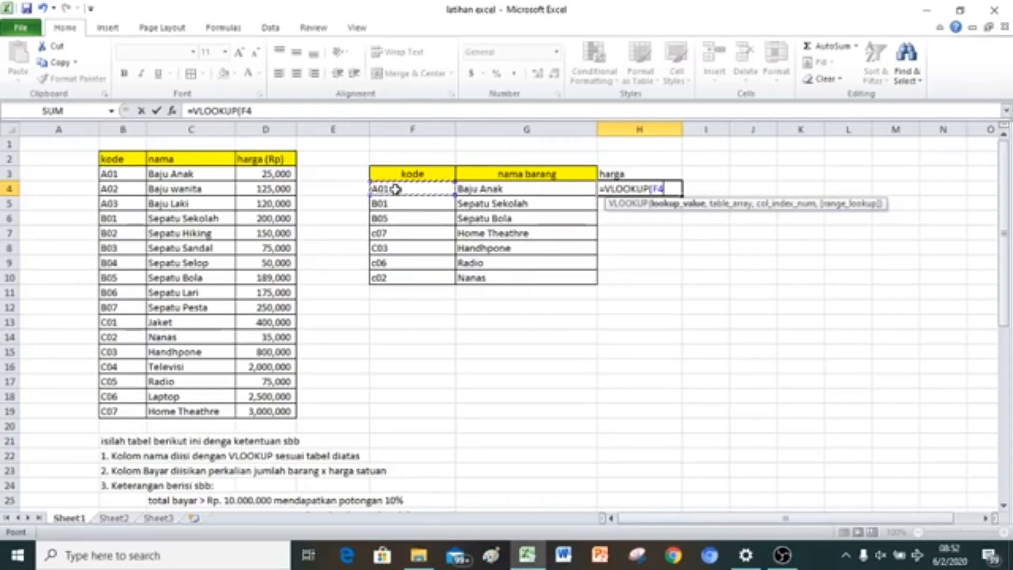
pyautogui.write(',')
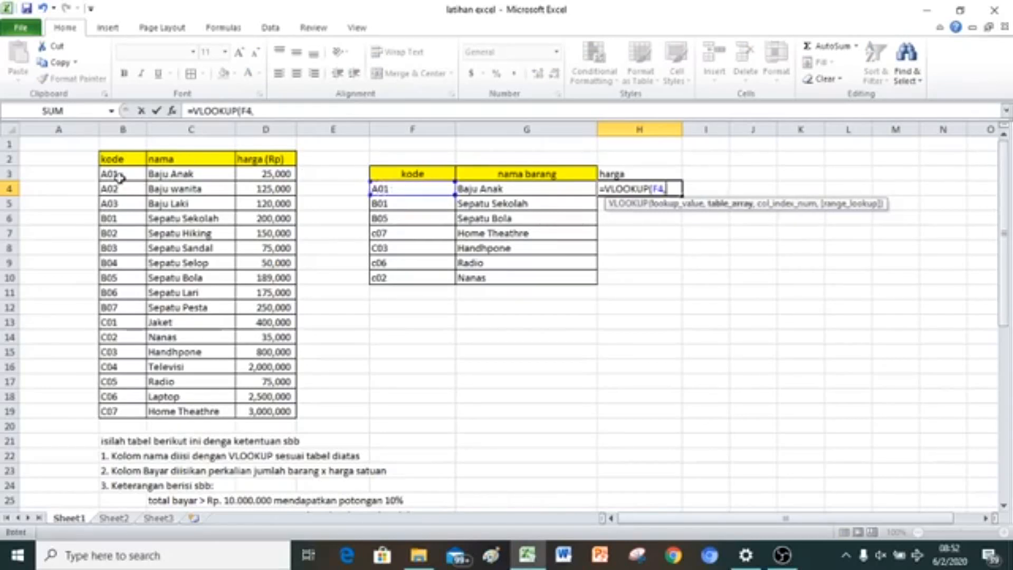
pyautogui.moveTo(121, 174); pyautogui.dragTo(237, 411)
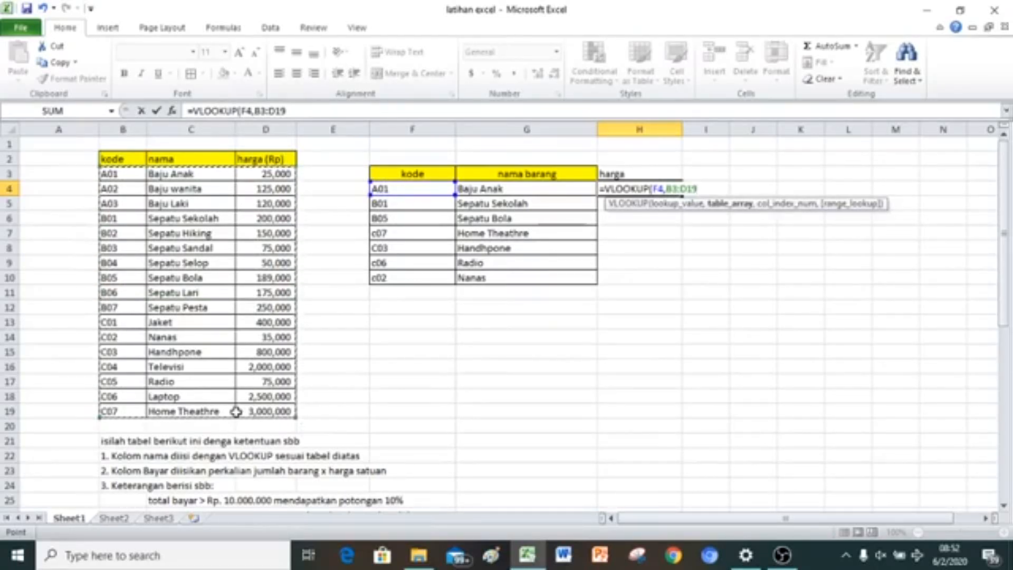
pyautogui.press('F4')
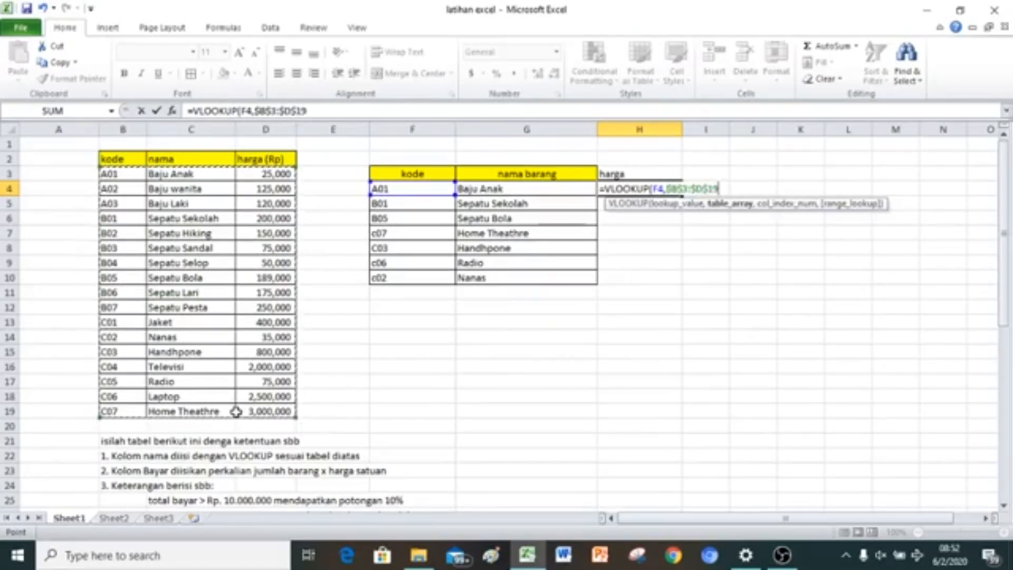
pyautogui.write(',3')
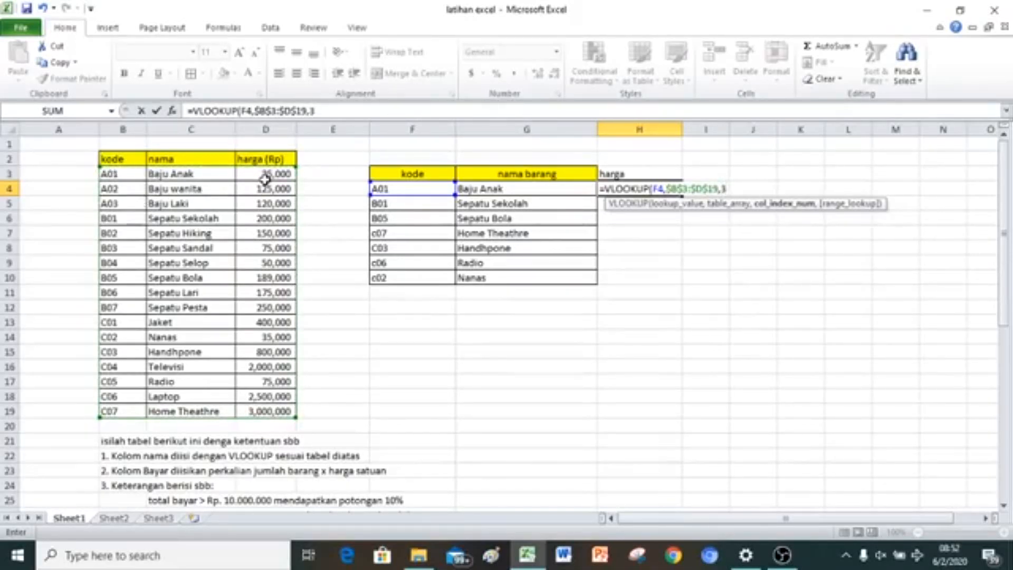
pyautogui.press('Return')
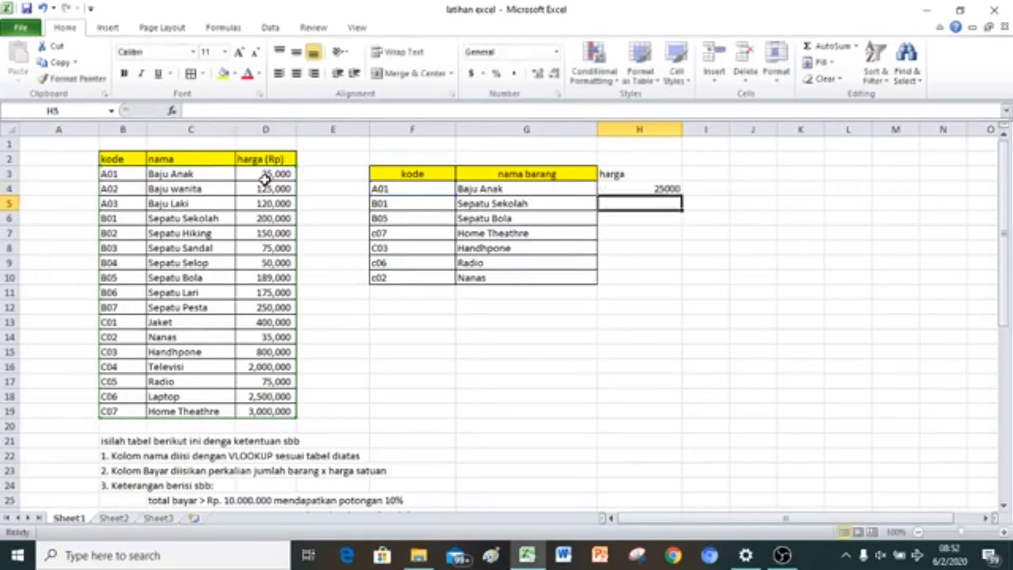
pyautogui.click(657, 189)
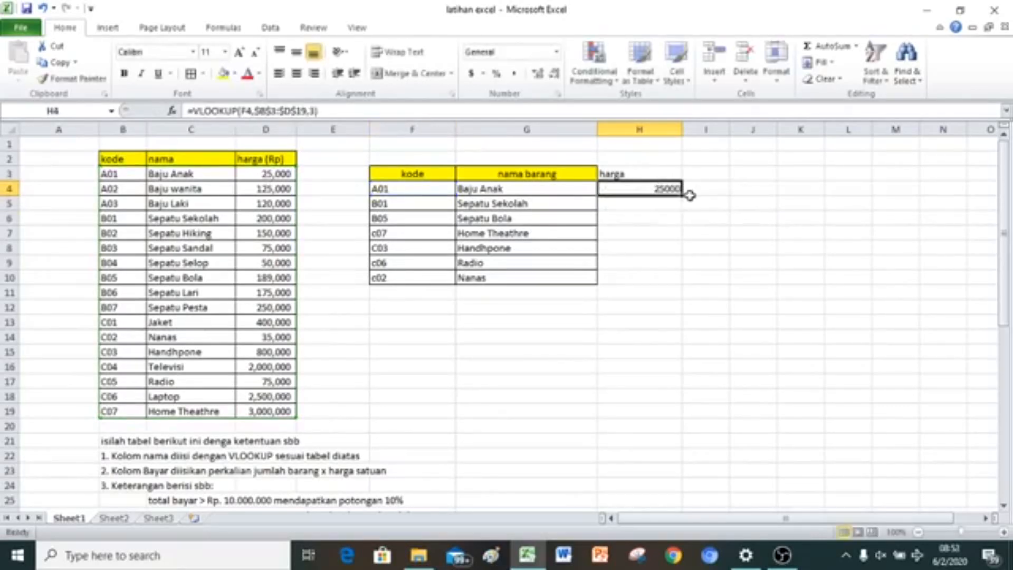
# Step: Fill the price formula from H4 down to H10 and format the prices with thousands separators and no decimals
pyautogui.moveTo(681, 195); pyautogui.dragTo(665, 286)
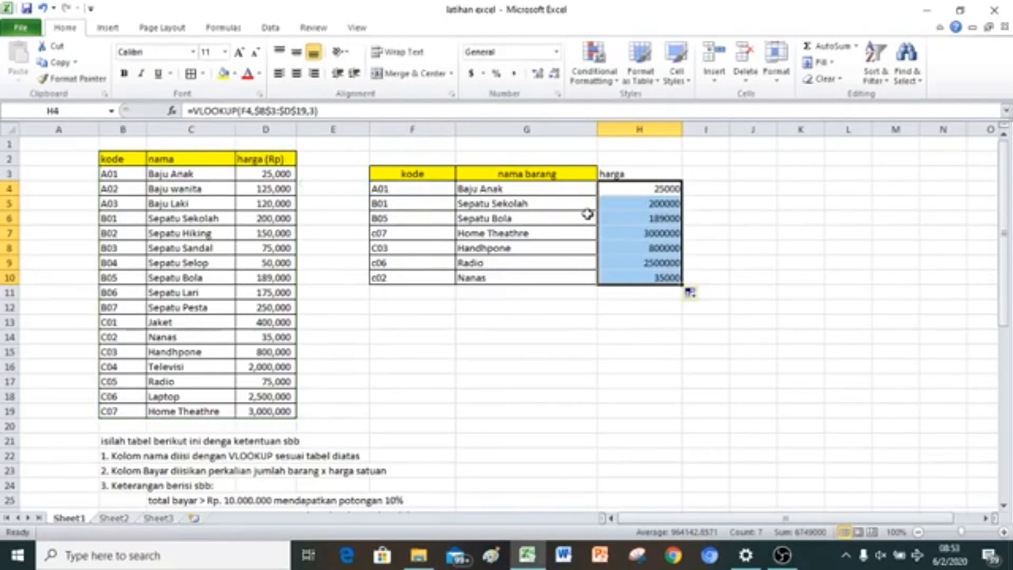
pyautogui.click(514, 74)
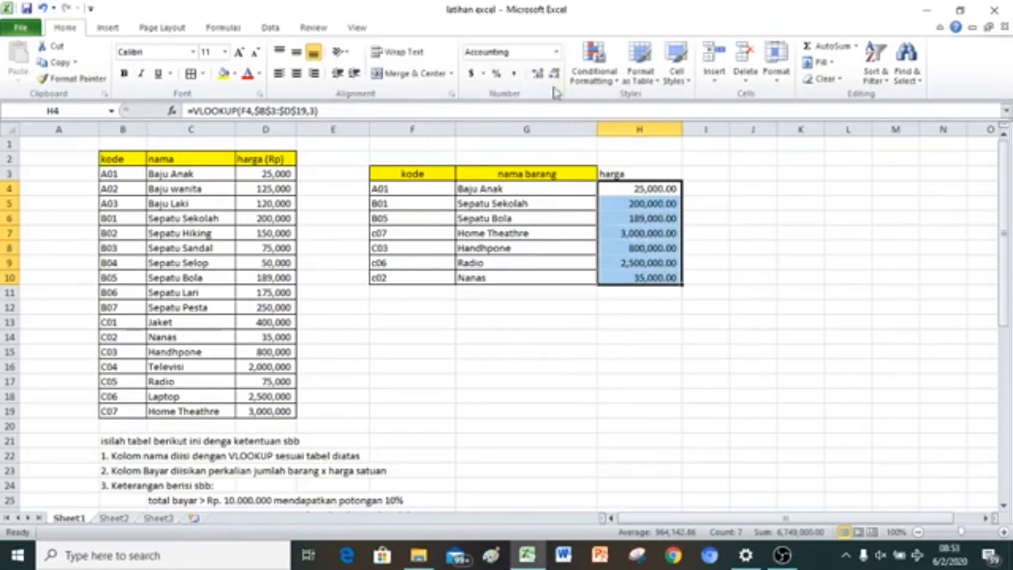
pyautogui.click(538, 74)
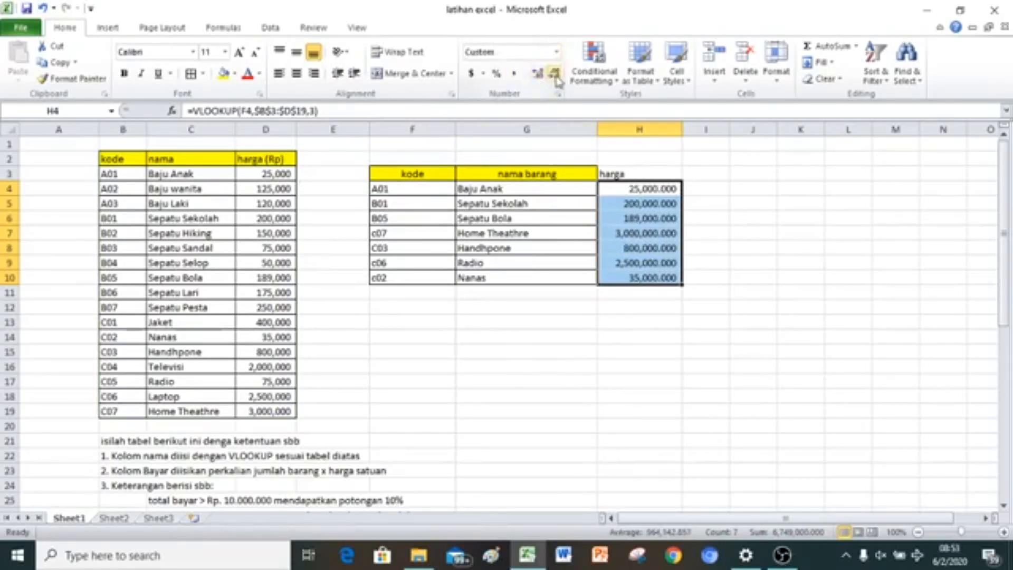
pyautogui.click(553, 74)
pyautogui.click(553, 73)
pyautogui.click(554, 77)
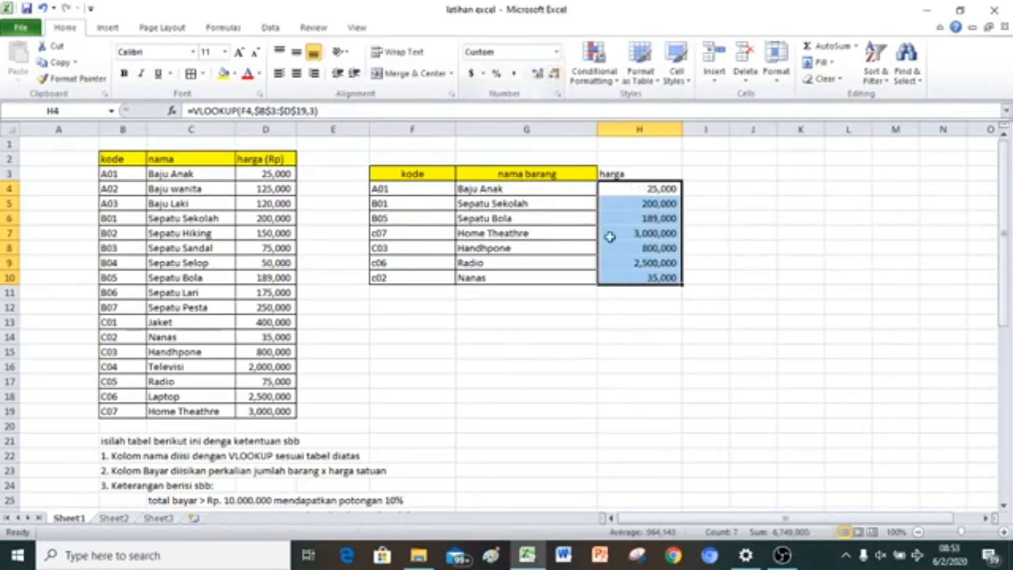
pyautogui.click(591, 367)
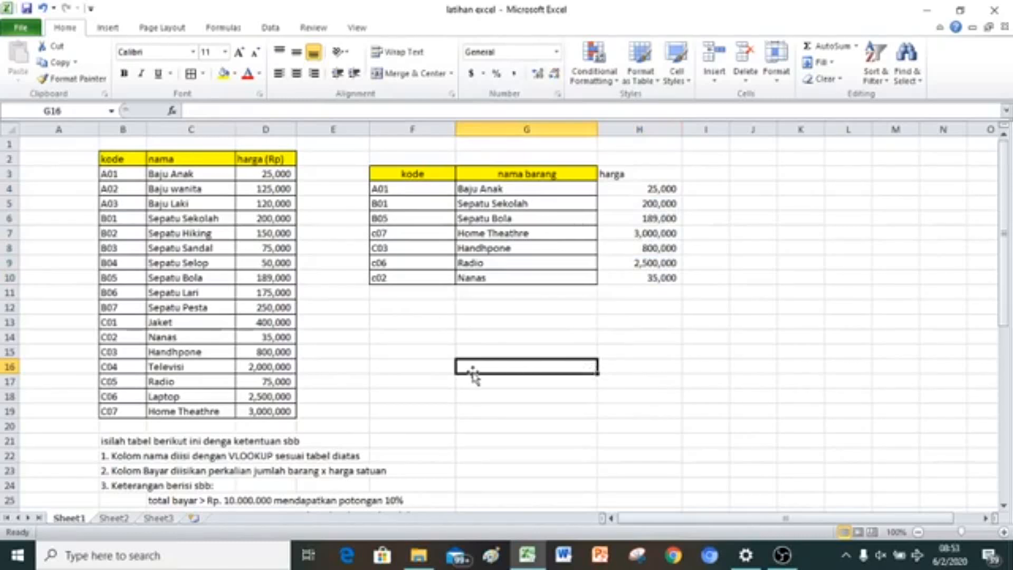
# Step: Delete the empty rows 28 to 30 above the order table
pyautogui.scroll(-3, 470, 375)
pyautogui.scroll(-4, 454, 385)
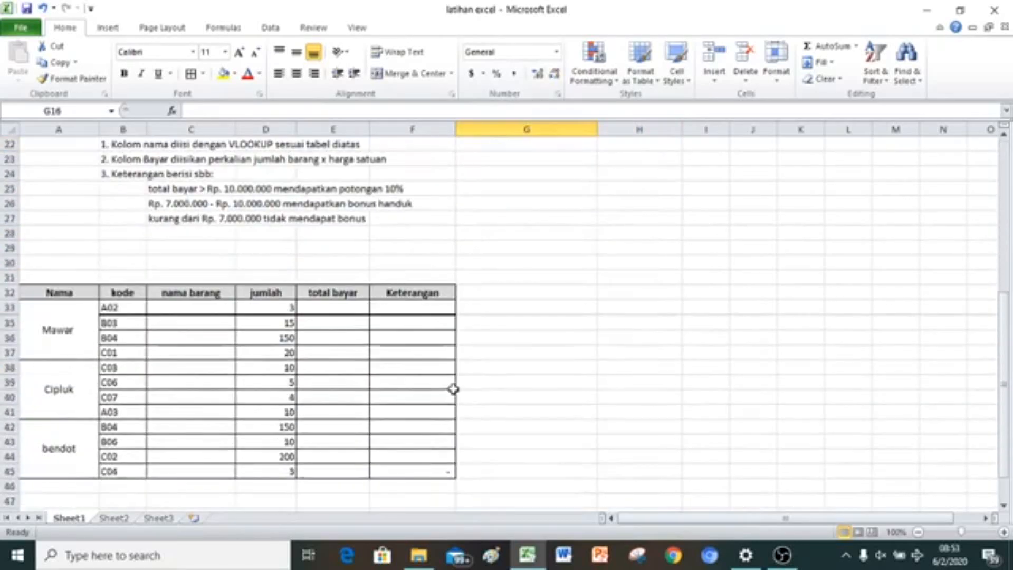
pyautogui.scroll(1, 453, 391)
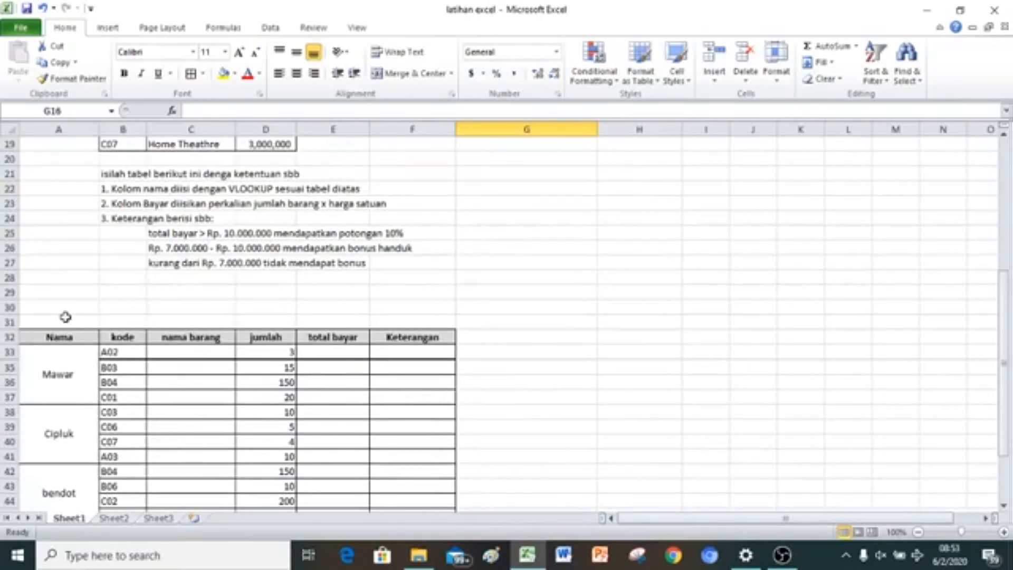
pyautogui.click(8, 277)
pyautogui.moveTo(8, 278); pyautogui.dragTo(10, 308)
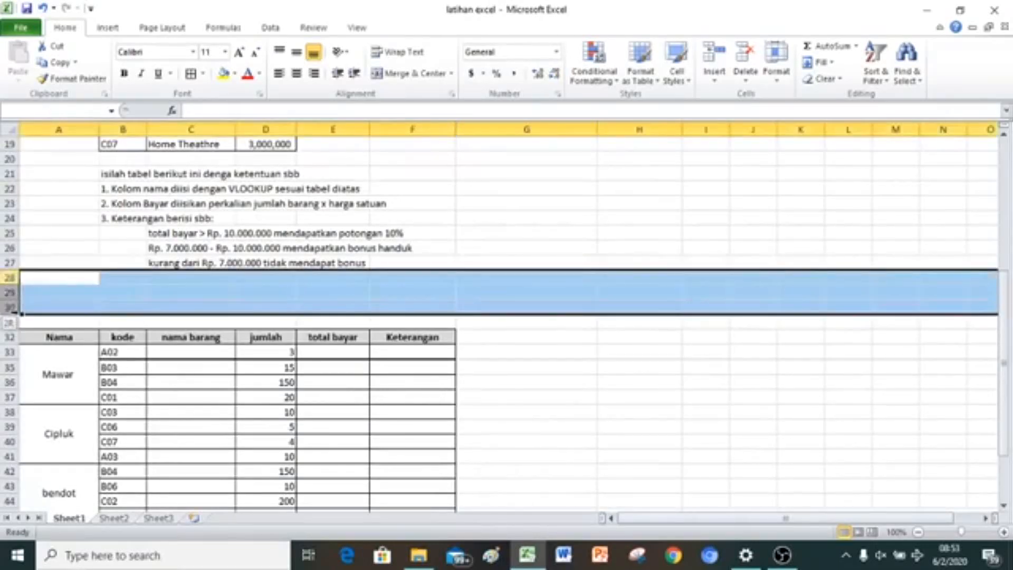
pyautogui.rightClick(83, 304)
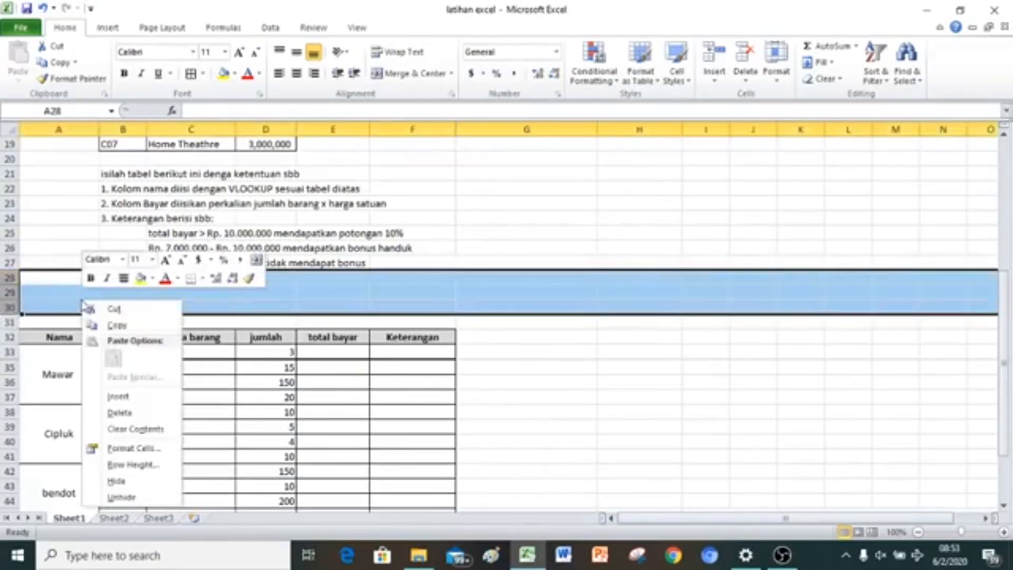
pyautogui.click(140, 413)
pyautogui.click(500, 368)
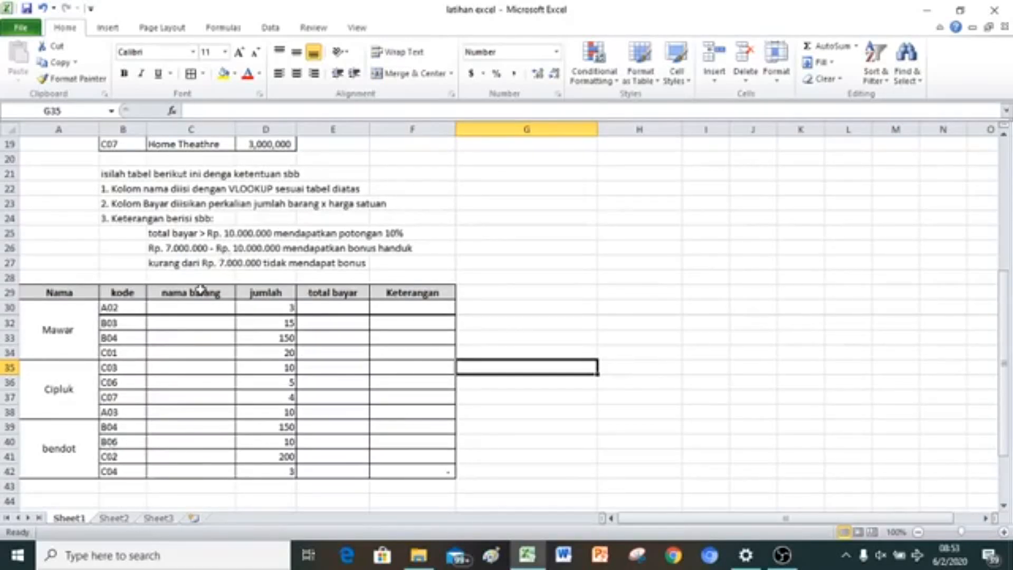
# Step: Start a VLOOKUP formula in the nama barang cell C30 with B30 as the lookup value
pyautogui.click(199, 307)
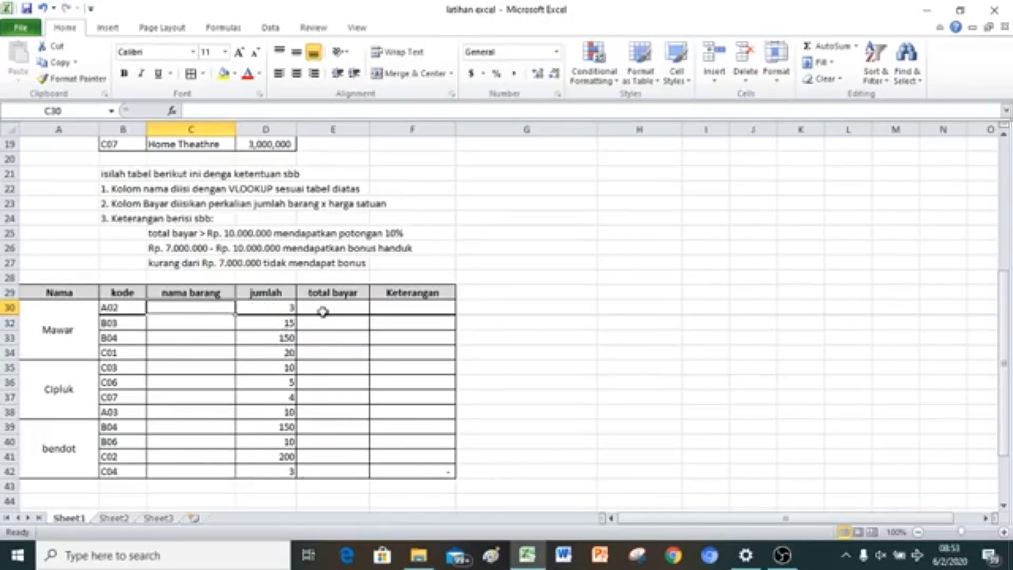
pyautogui.scroll(2, 264, 323)
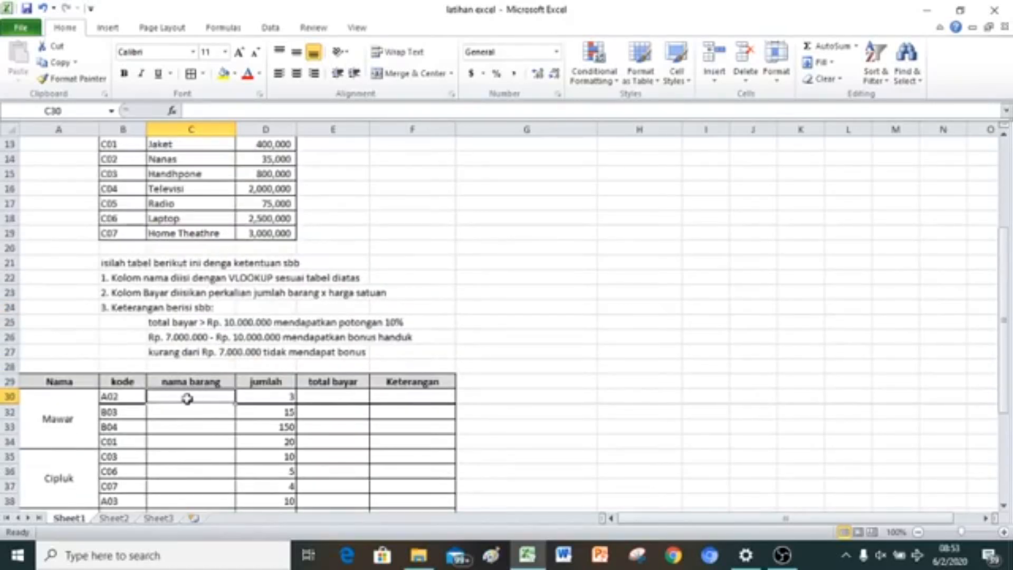
pyautogui.write('=')
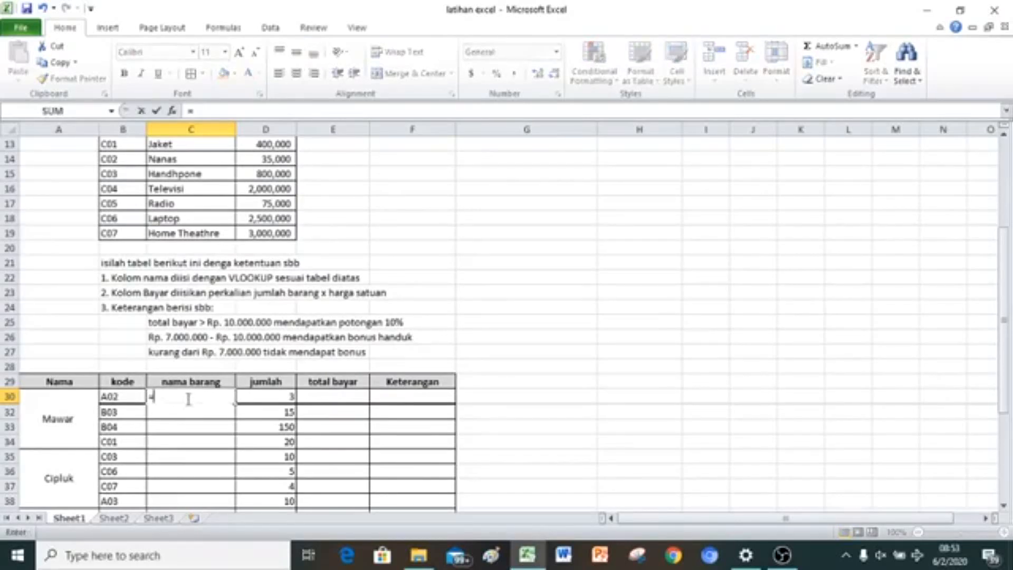
pyautogui.write('v')
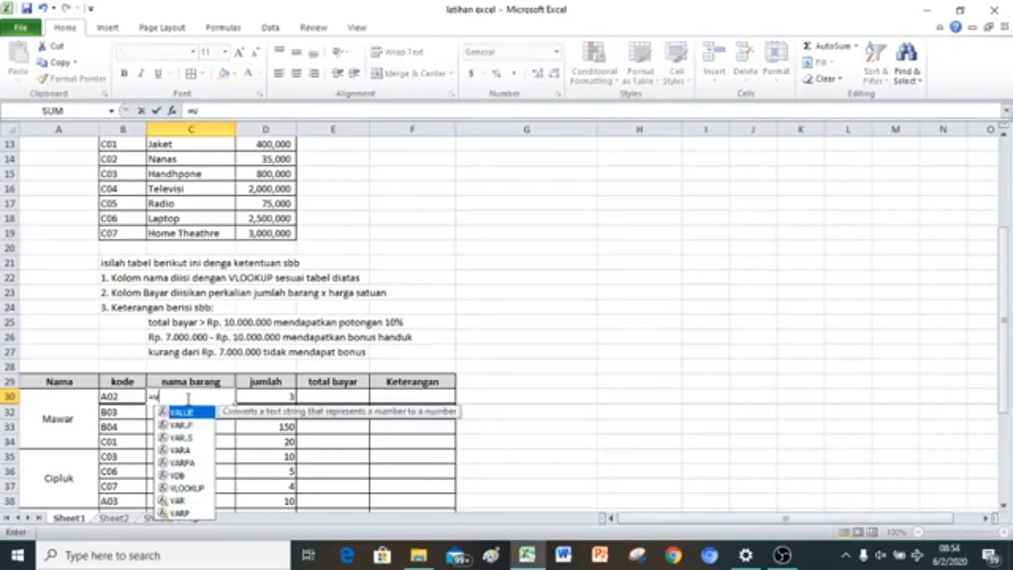
pyautogui.write('lo')
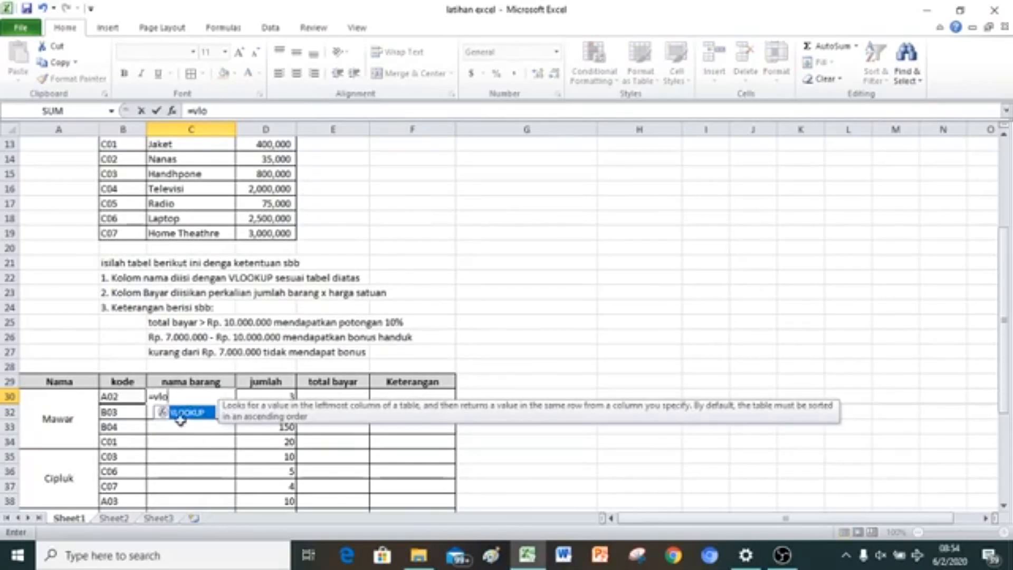
pyautogui.doubleClick(184, 414)
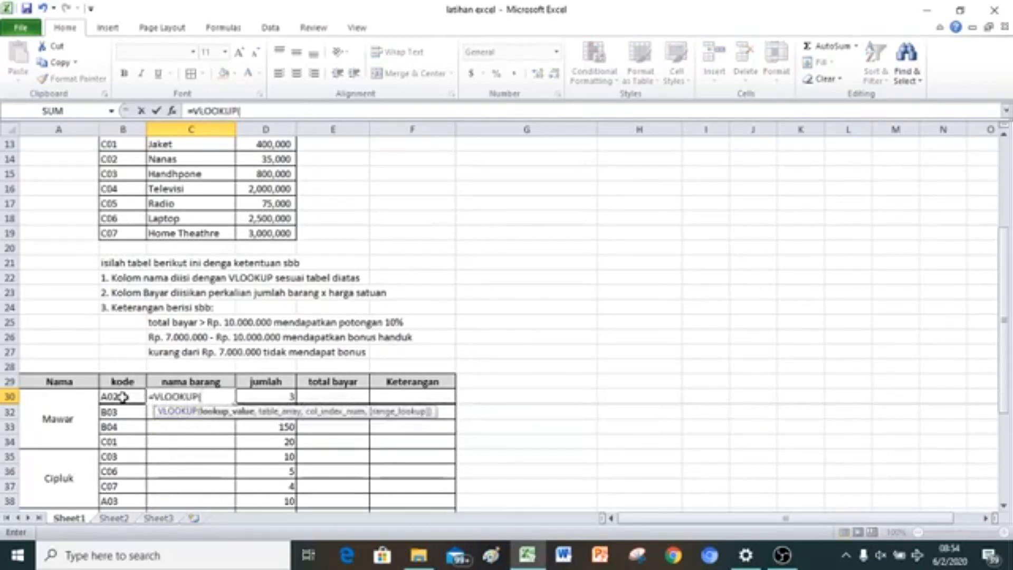
pyautogui.click(123, 397)
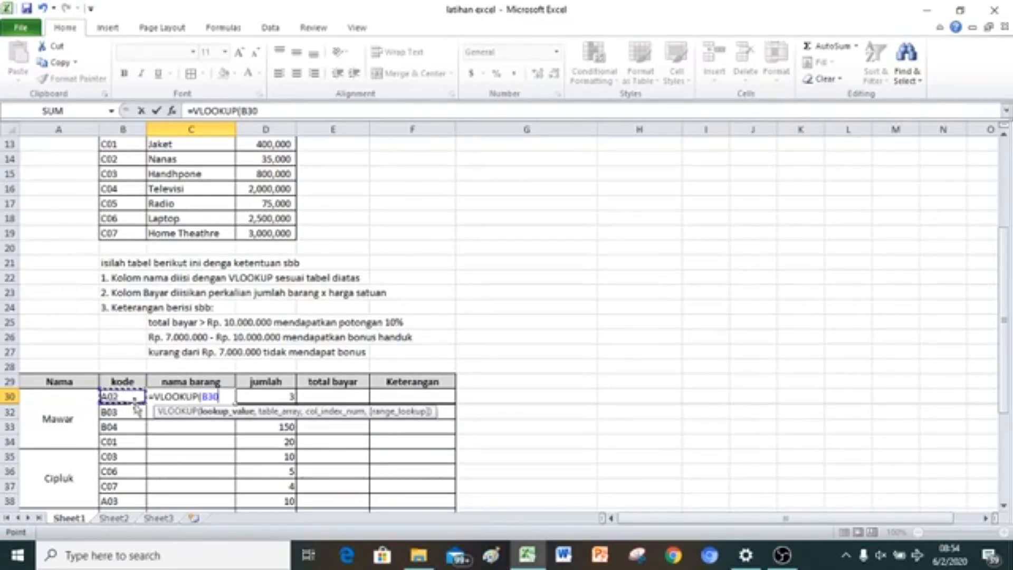
pyautogui.write(',')
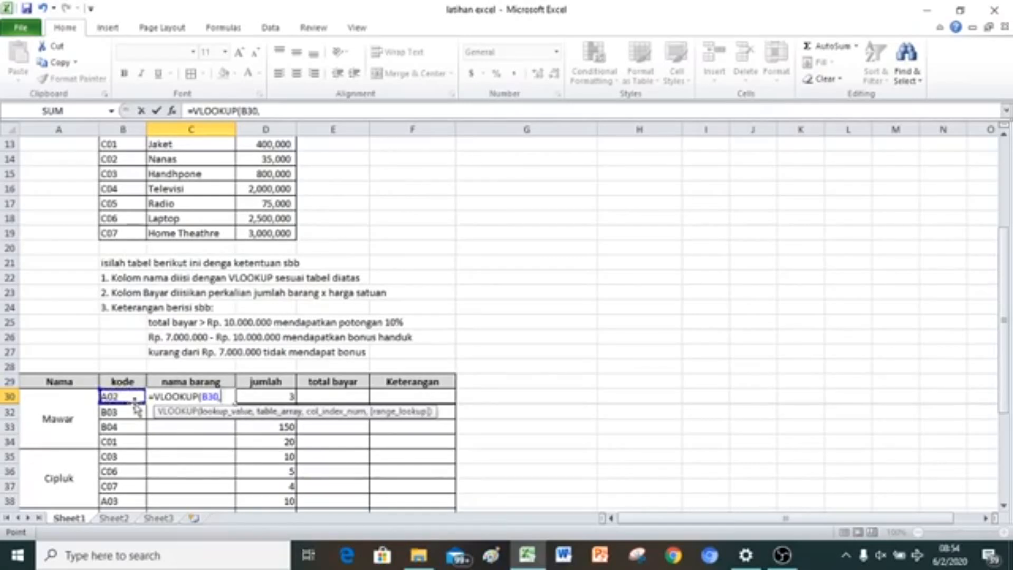
# Step: Complete the C30 VLOOKUP with the absolute table range $B$3:$D$19 and column index 2
pyautogui.scroll(4, 136, 406)
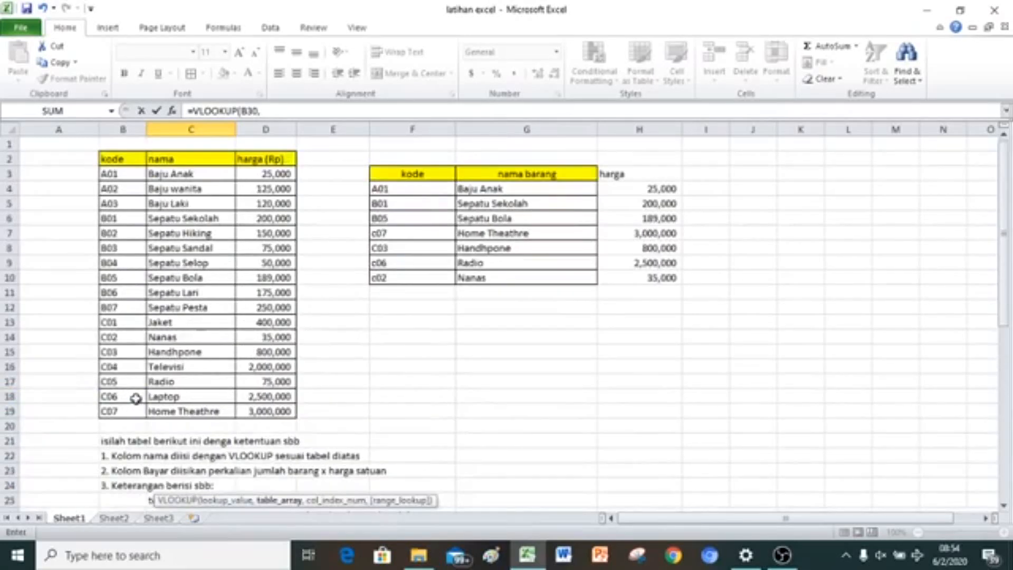
pyautogui.moveTo(109, 170); pyautogui.dragTo(275, 411)
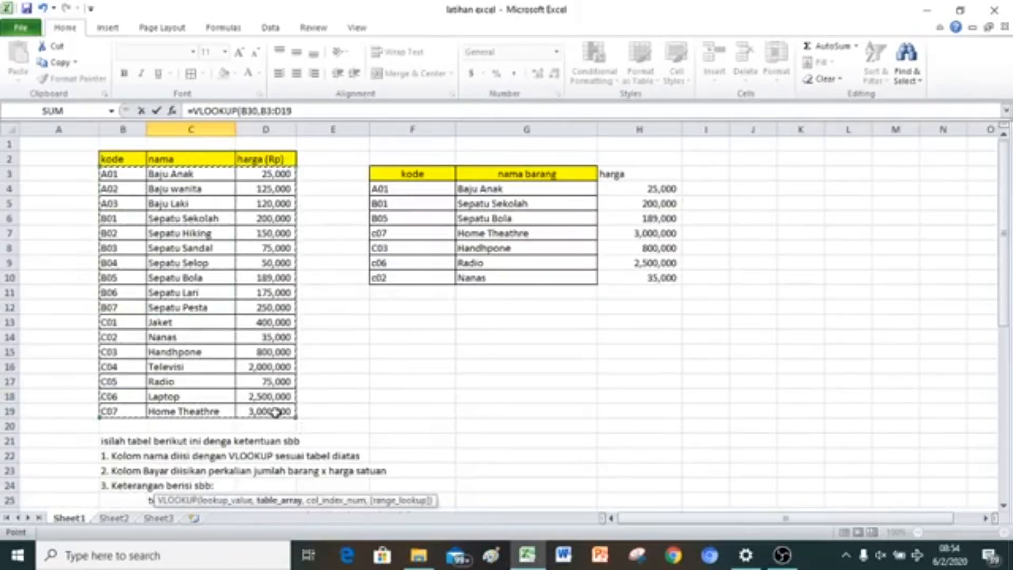
pyautogui.press('F4')
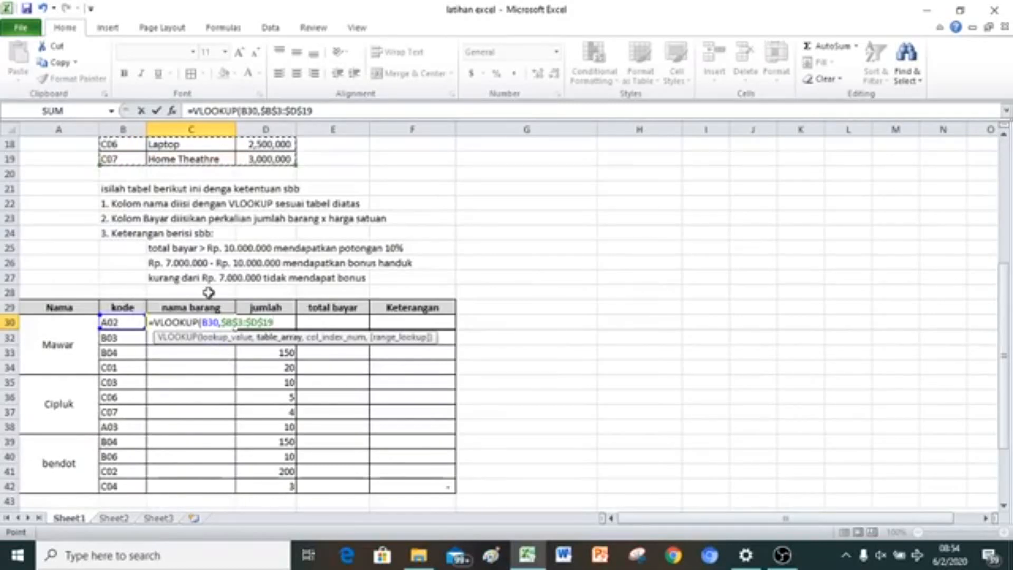
pyautogui.scroll(5, 208, 290)
pyautogui.scroll(1, 208, 290)
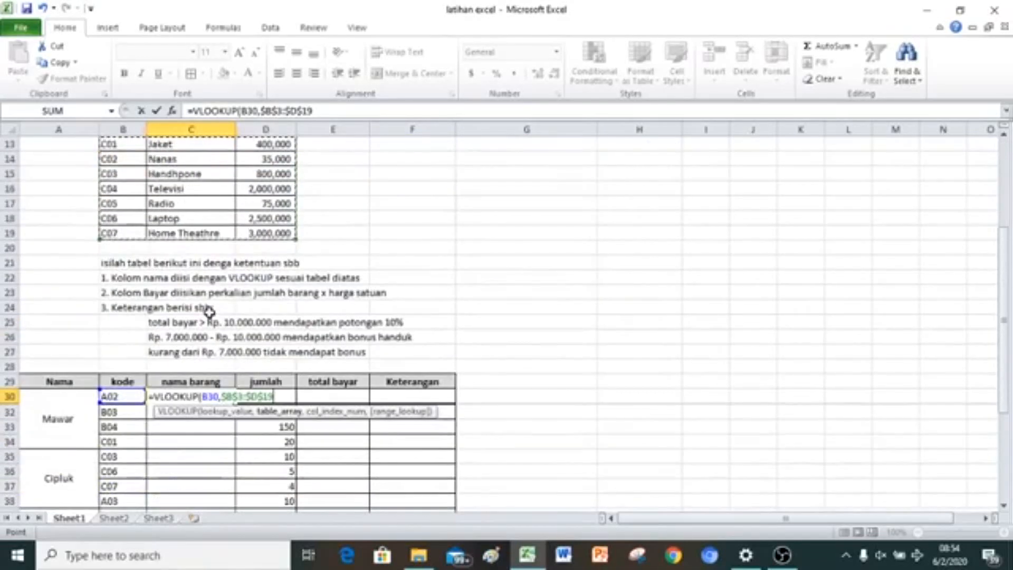
pyautogui.scroll(-4, 209, 303)
pyautogui.write(',2')
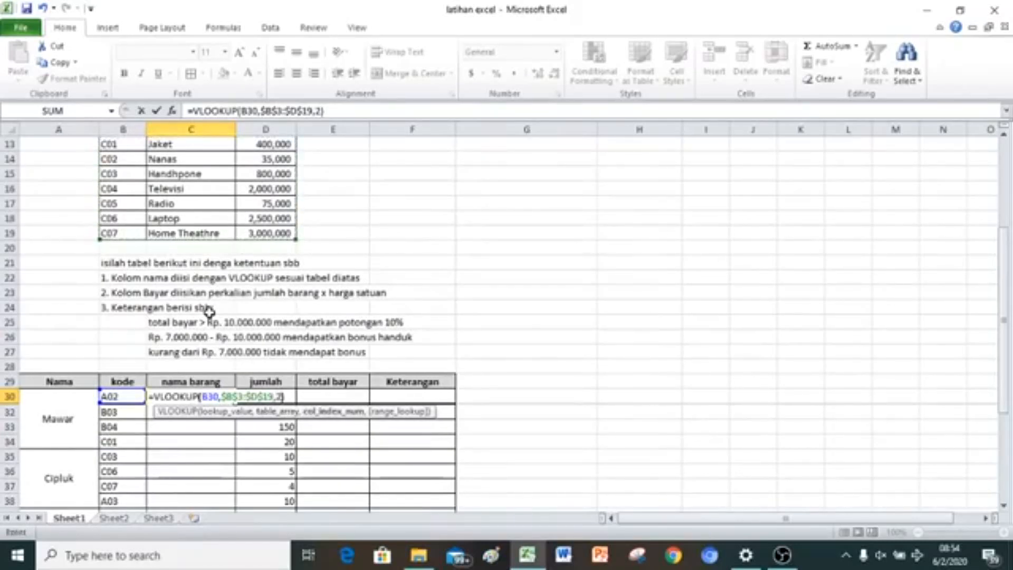
pyautogui.press('Return')
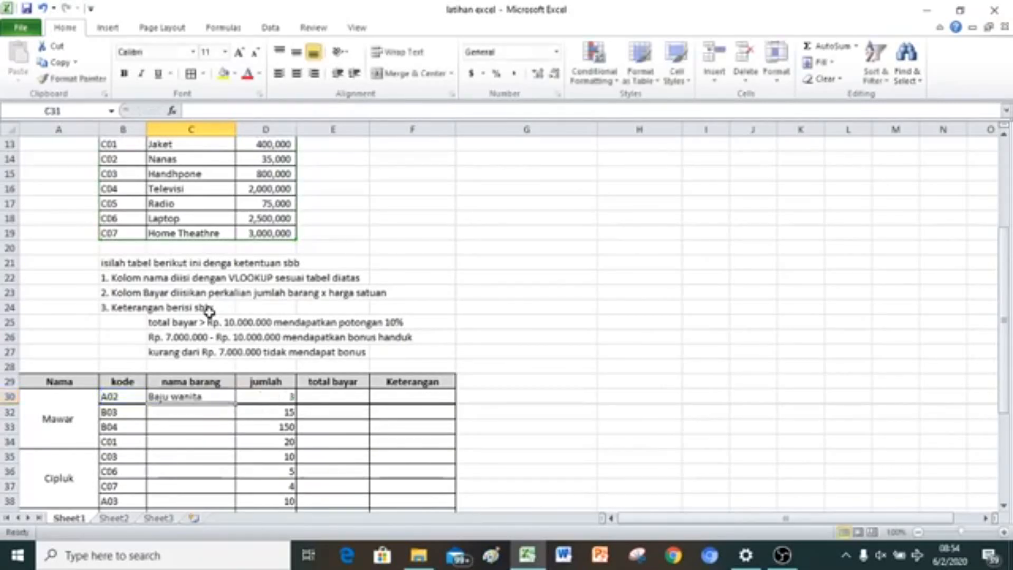
# Step: Fill the nama barang formula from C30 down through the order table and on to C46
pyautogui.scroll(-3, 184, 324)
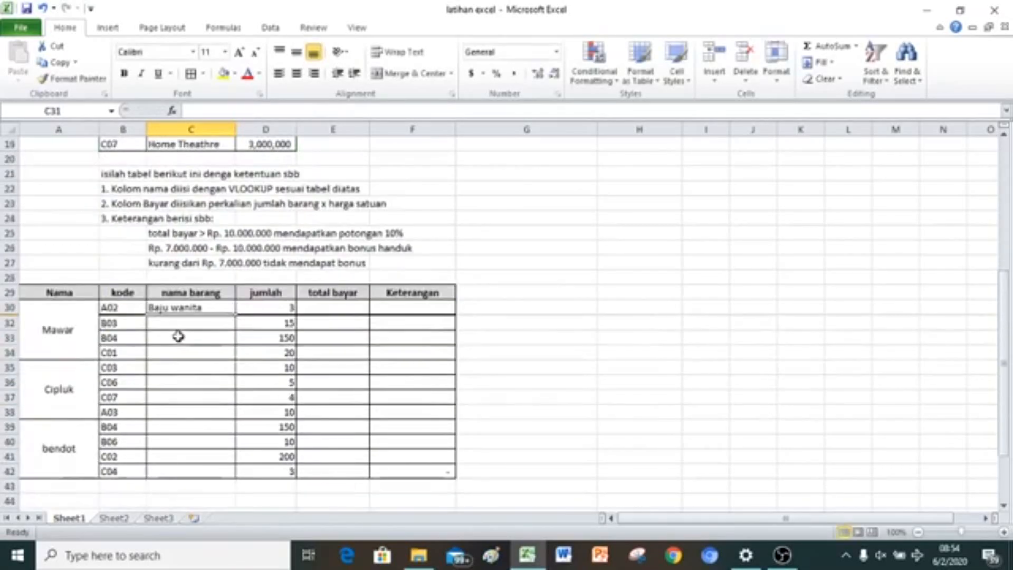
pyautogui.click(198, 258)
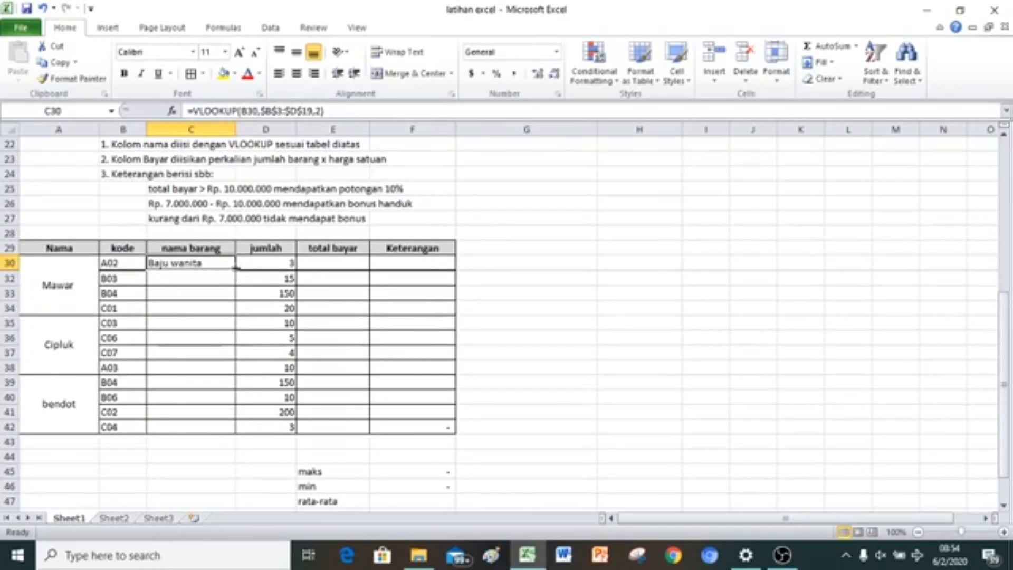
pyautogui.moveTo(236, 270); pyautogui.dragTo(220, 437)
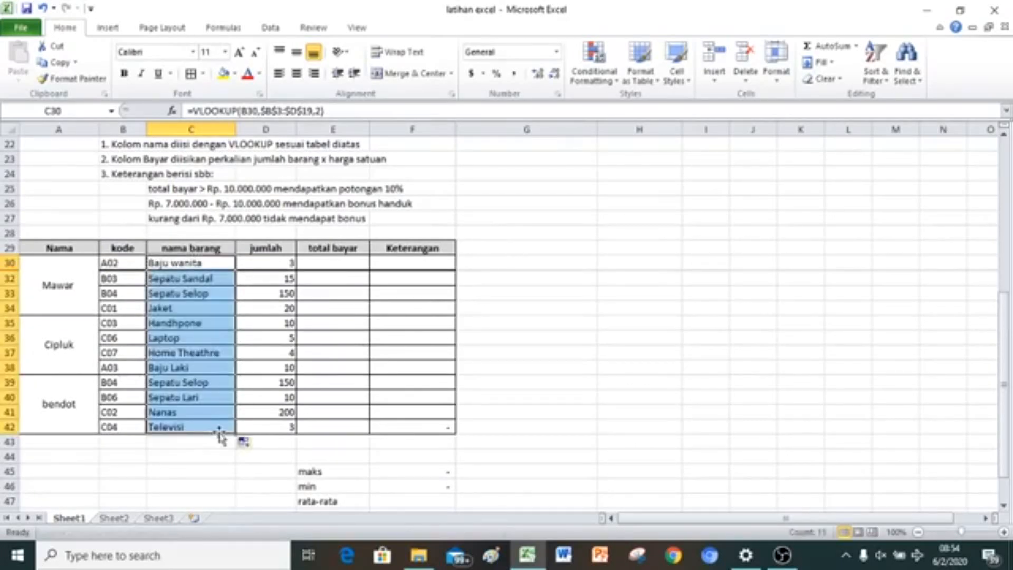
pyautogui.moveTo(236, 433); pyautogui.dragTo(236, 493)
pyautogui.scroll(-2, 222, 435)
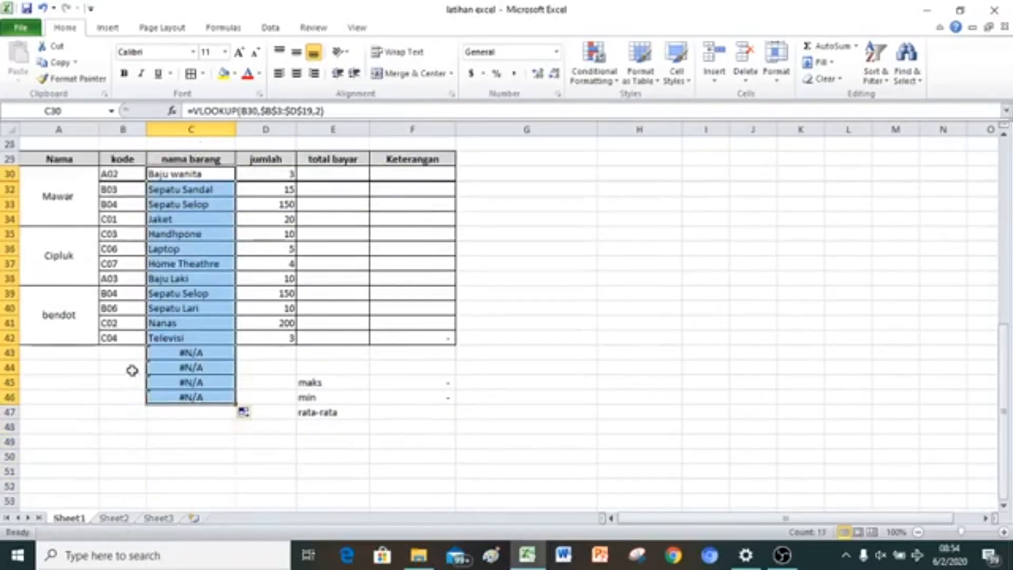
# Step: Enter the code C07 in B43 and B04 in B44 below the order table
pyautogui.click(115, 354)
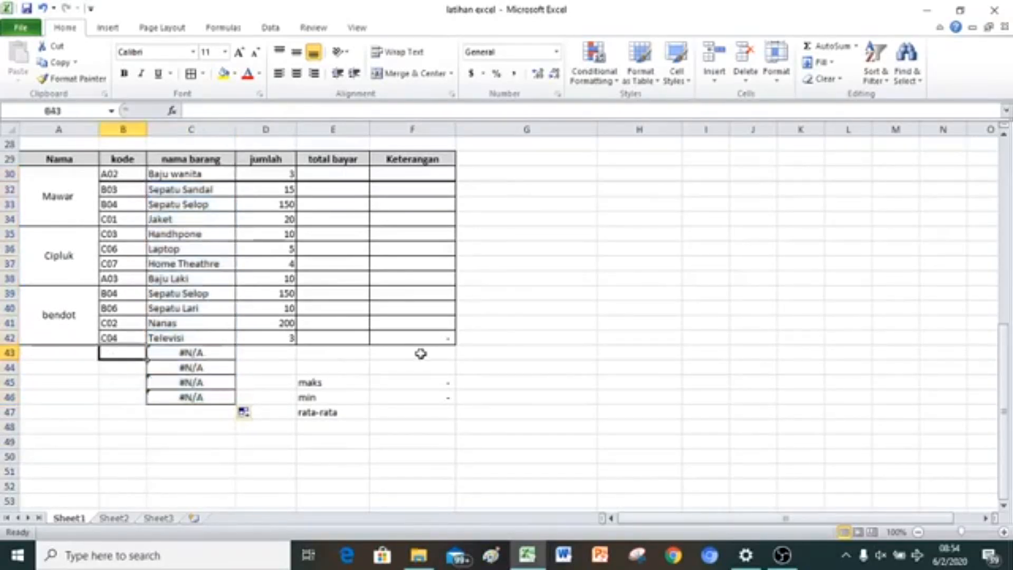
pyautogui.write('C07')
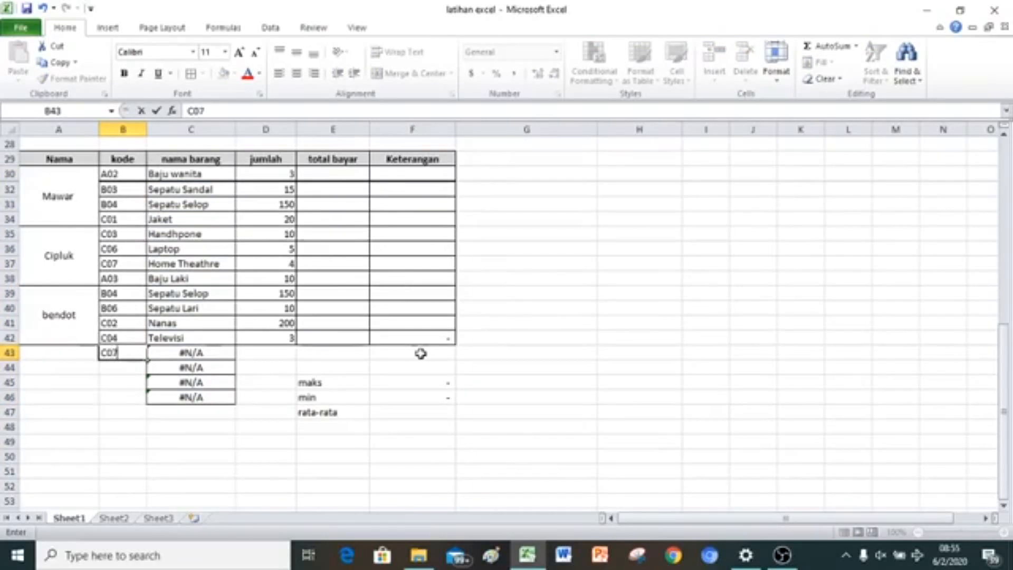
pyautogui.press('Return')
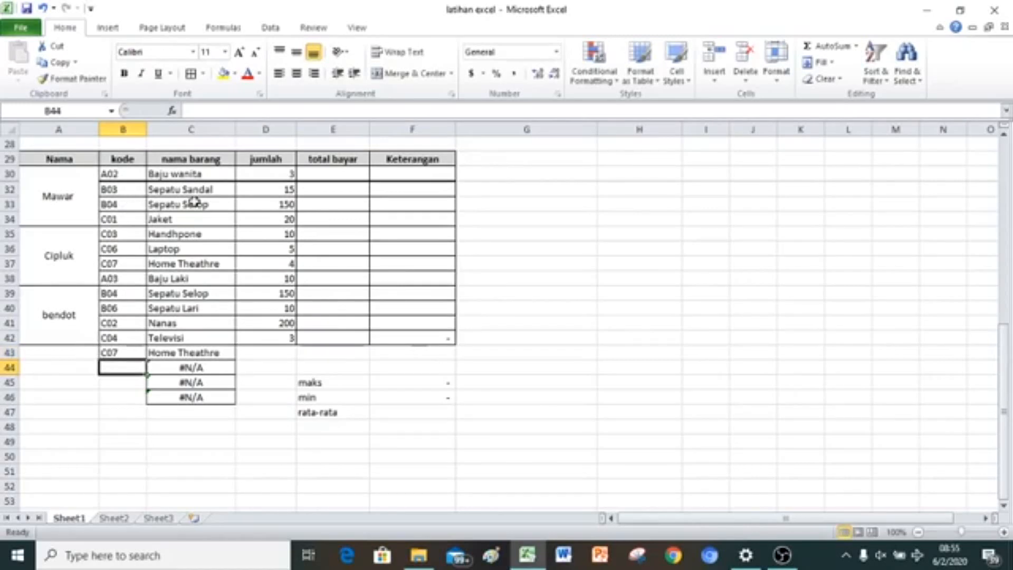
pyautogui.write('B04')
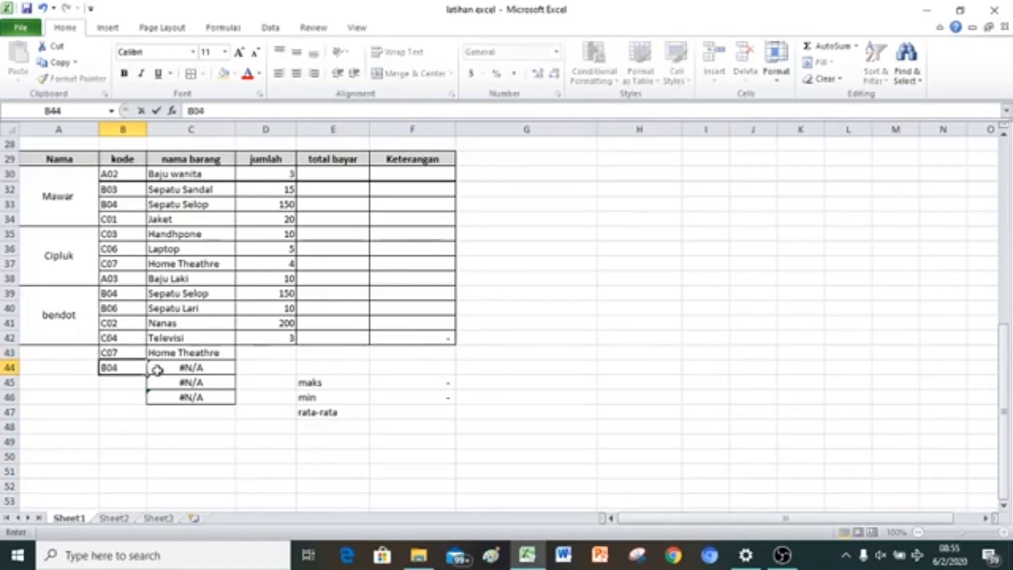
pyautogui.press('Return')
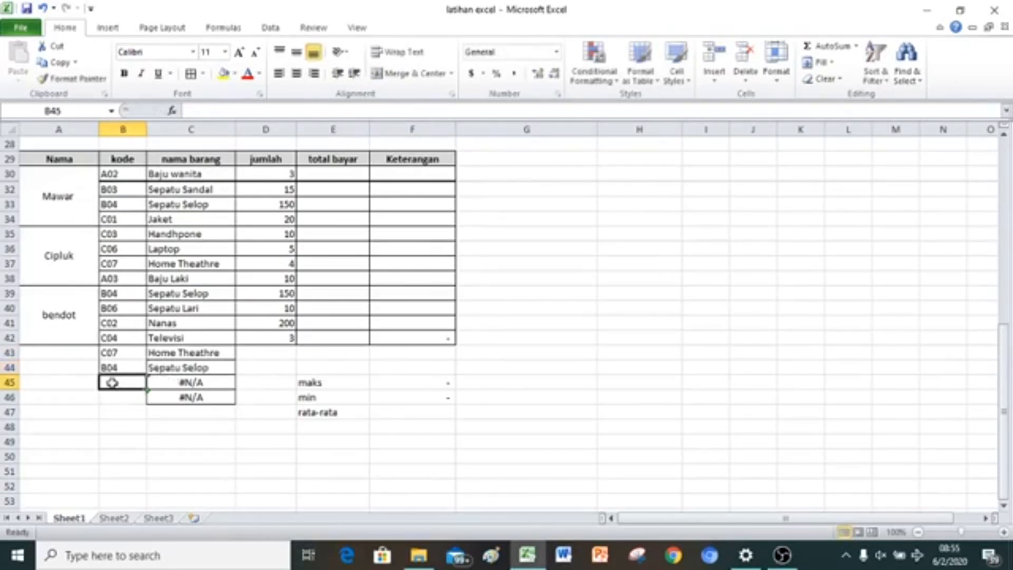
# Step: Clear the contents of cells B45 to C47 below the added codes
pyautogui.moveTo(113, 382); pyautogui.dragTo(223, 407)
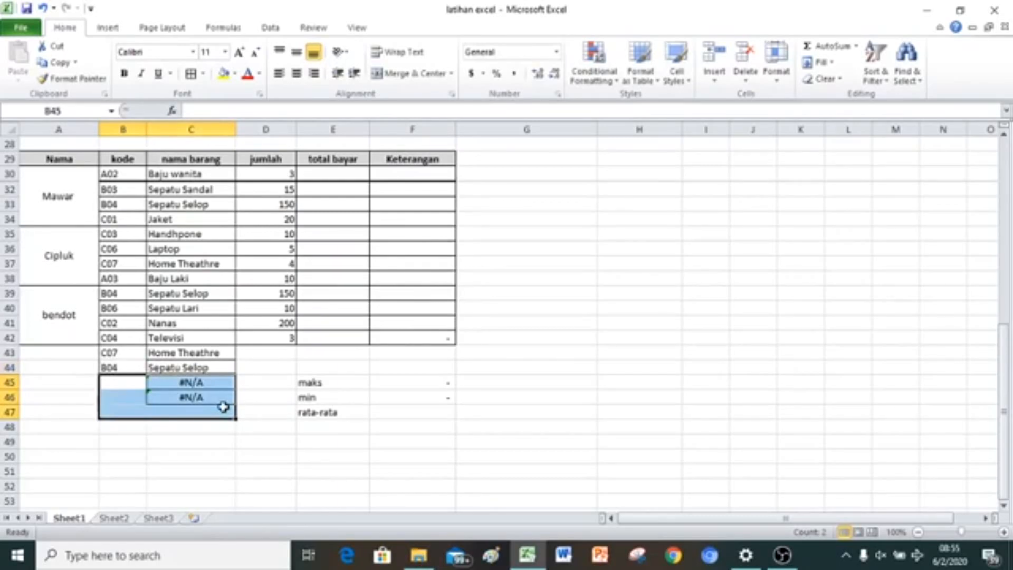
pyautogui.press('Delete')
pyautogui.scroll(4, 223, 406)
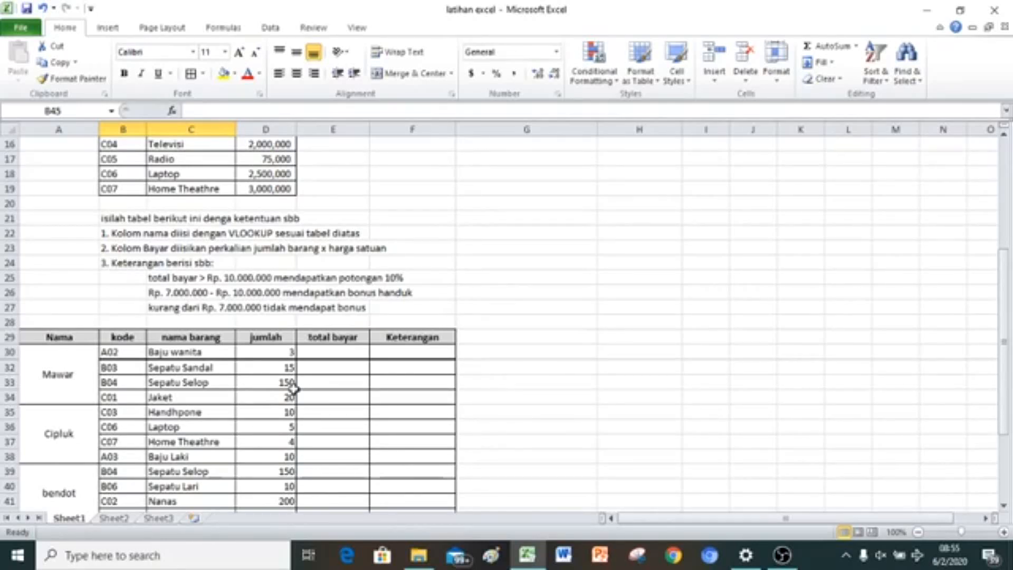
# Step: Compare the price list's harga column with the instructions for the Bayar column and the order table's jumlah values
pyautogui.scroll(2, 188, 360)
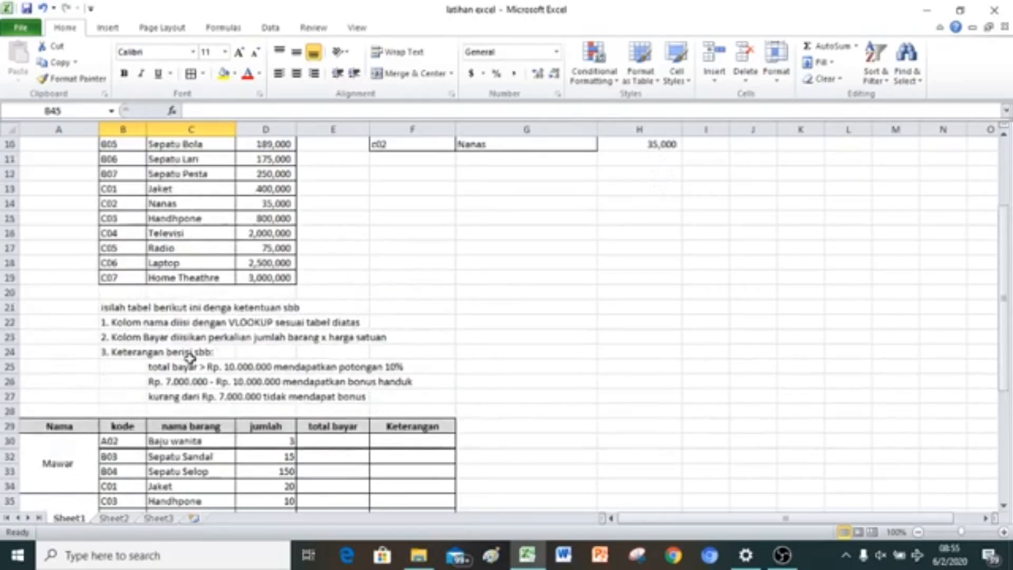
pyautogui.scroll(2, 190, 358)
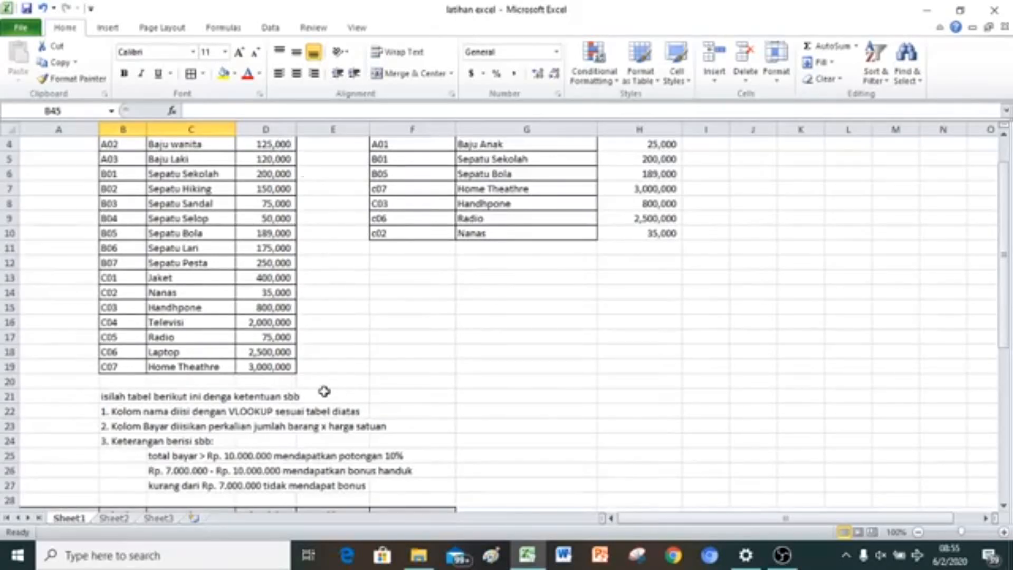
pyautogui.scroll(-3, 322, 391)
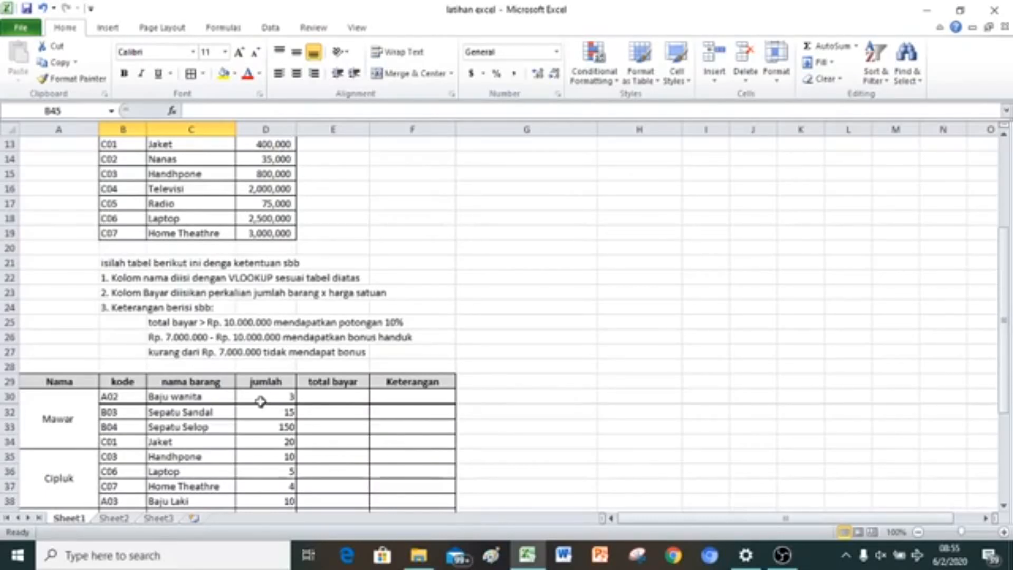
pyautogui.scroll(4, 258, 406)
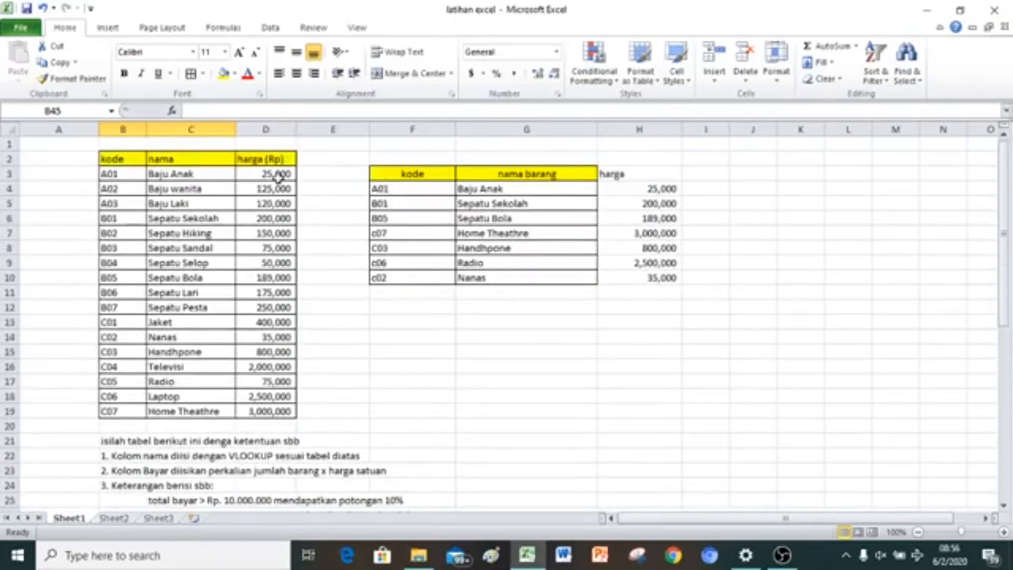
pyautogui.scroll(-4, 323, 364)
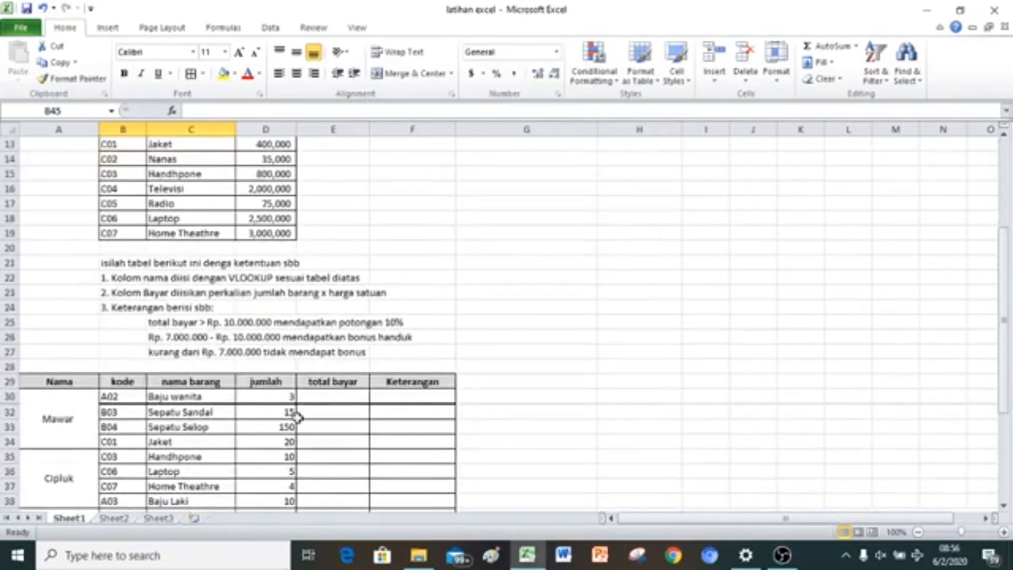
pyautogui.scroll(3, 285, 411)
pyautogui.scroll(1, 285, 411)
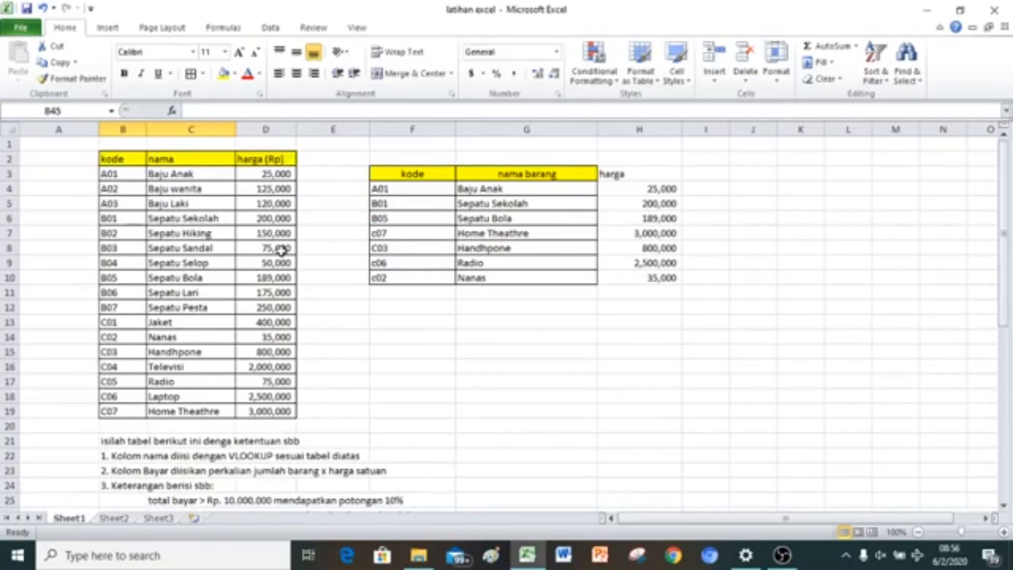
pyautogui.scroll(-4, 273, 375)
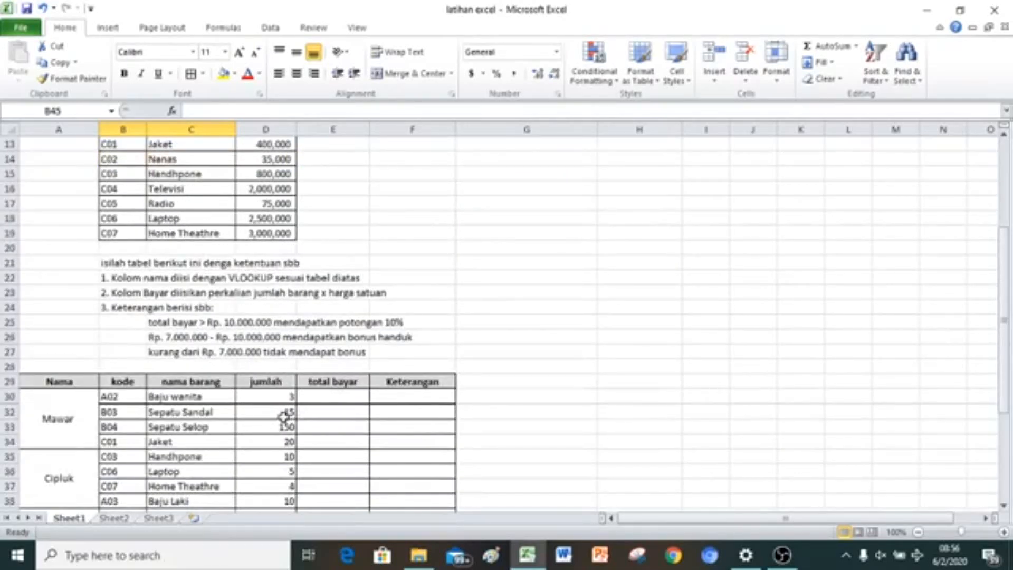
# Step: Start the total bayar formula in E30 as D30 multiplied by a VLOOKUP with B30 as the lookup value
pyautogui.click(327, 399)
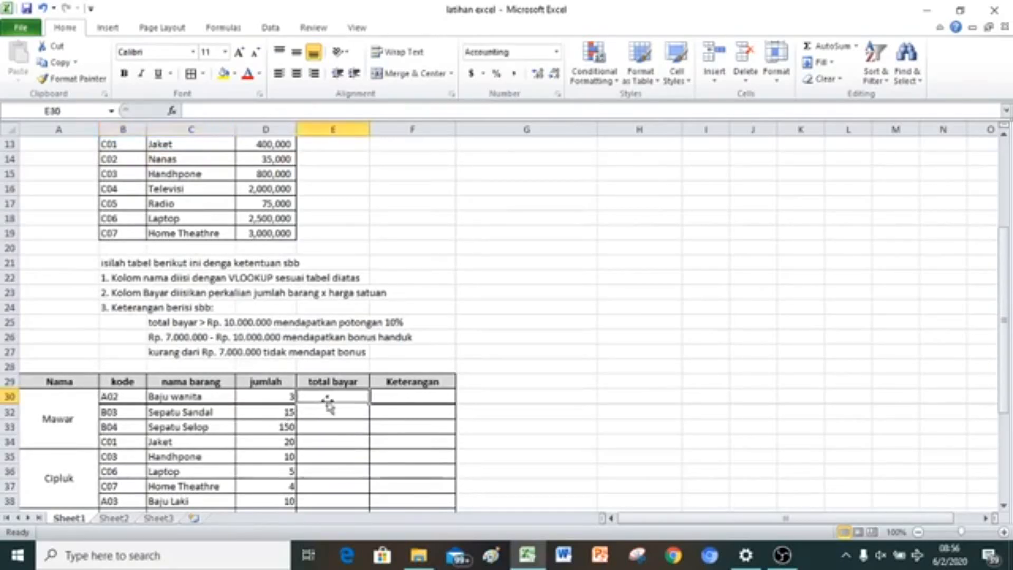
pyautogui.write('=')
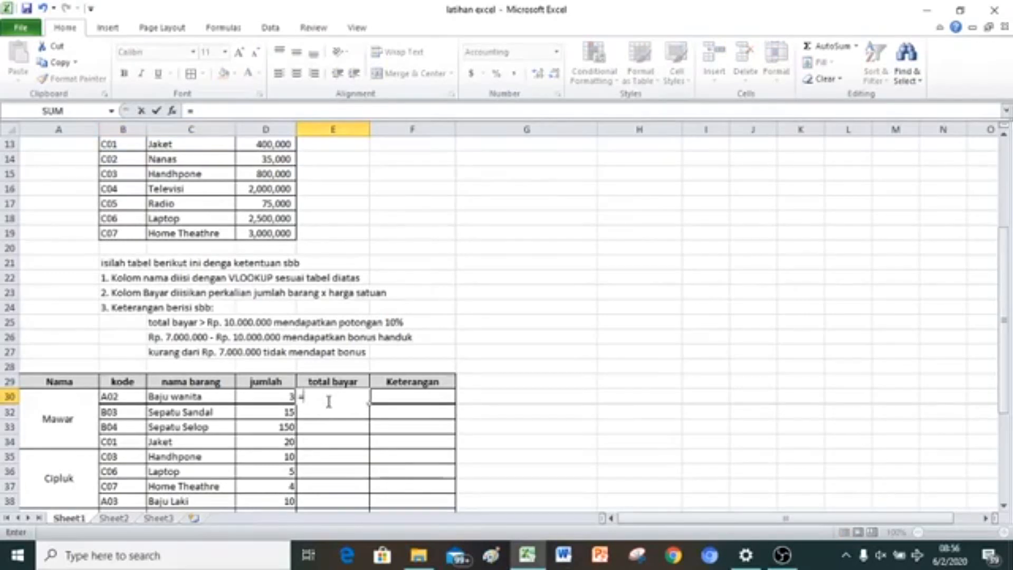
pyautogui.click(269, 398)
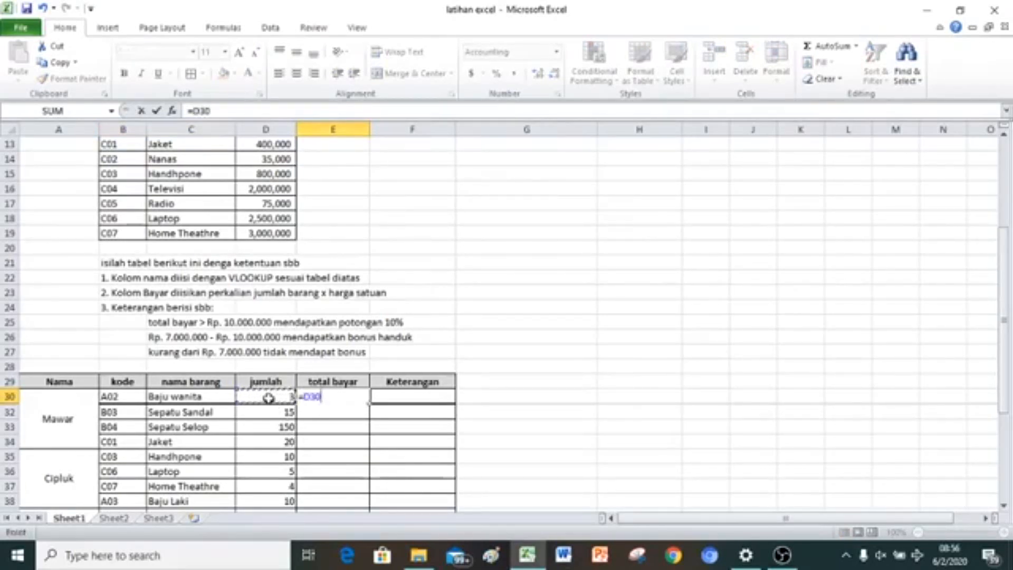
pyautogui.write('*V')
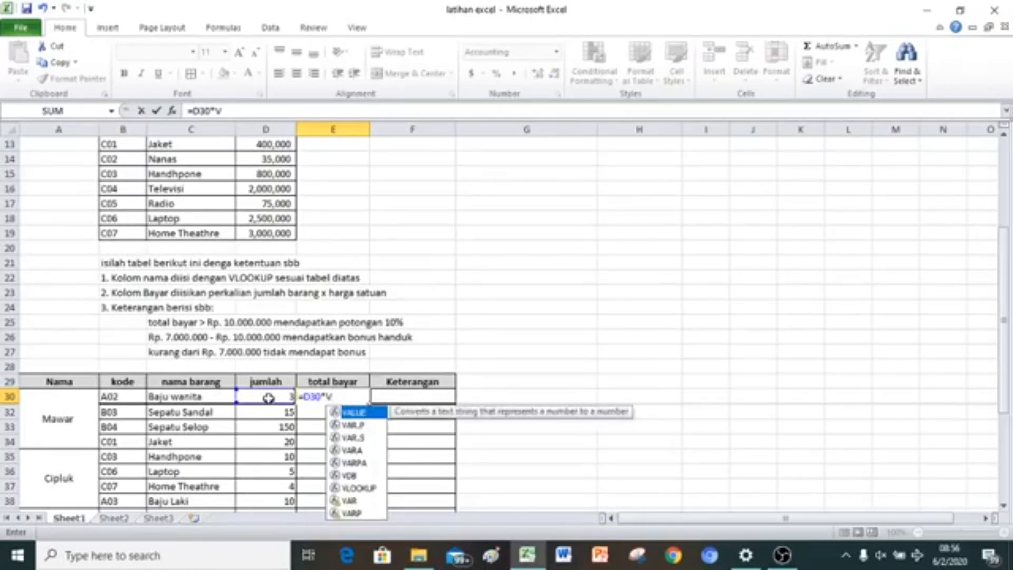
pyautogui.doubleClick(351, 487)
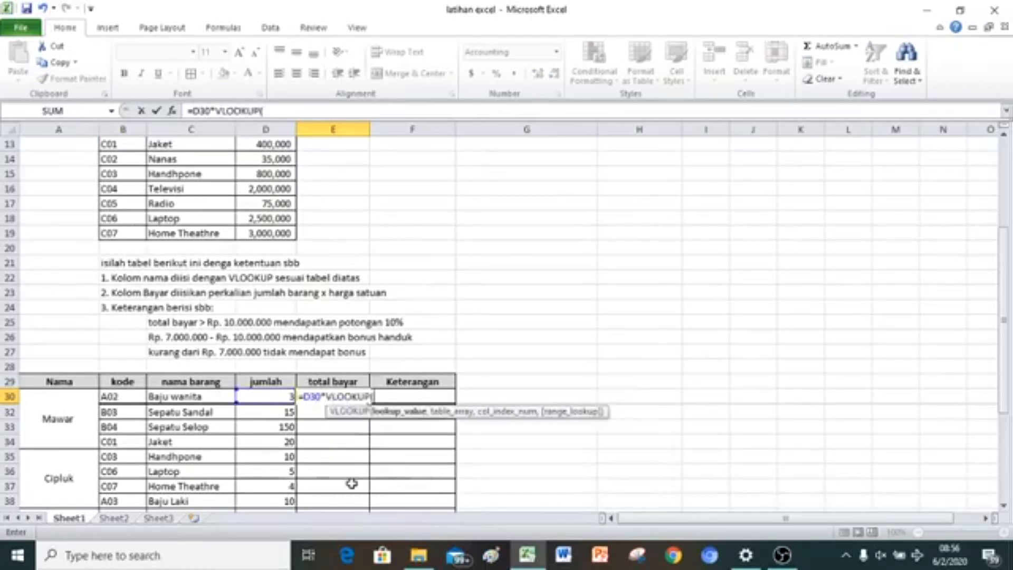
pyautogui.click(118, 395)
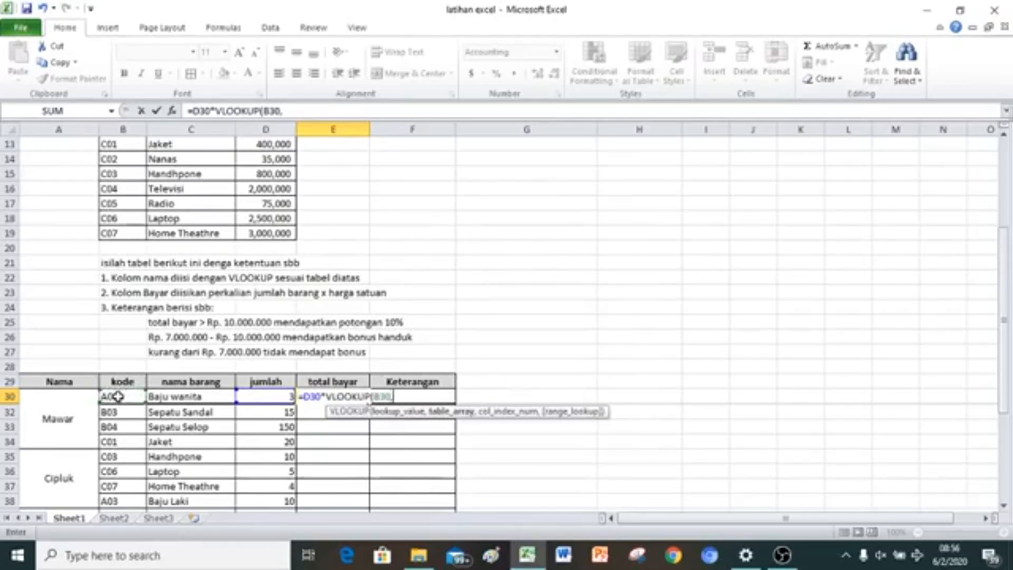
pyautogui.write(',')
# Step: Set the E30 VLOOKUP's table range to the price list as the absolute reference $B$3:$D$19
pyautogui.scroll(2, 118, 395)
pyautogui.click(114, 323)
pyautogui.moveTo(113, 324); pyautogui.dragTo(281, 176)
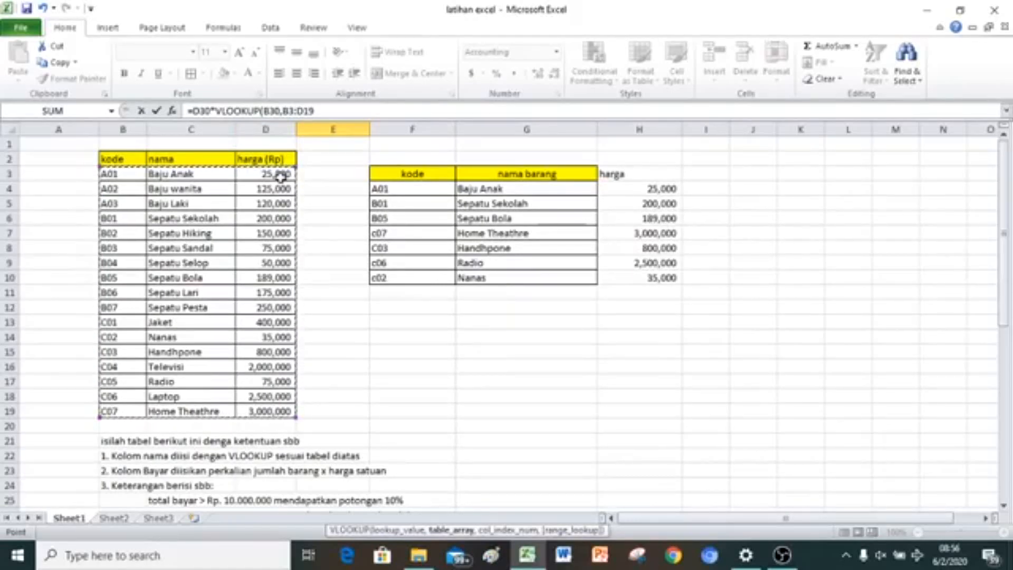
pyautogui.press('F4')
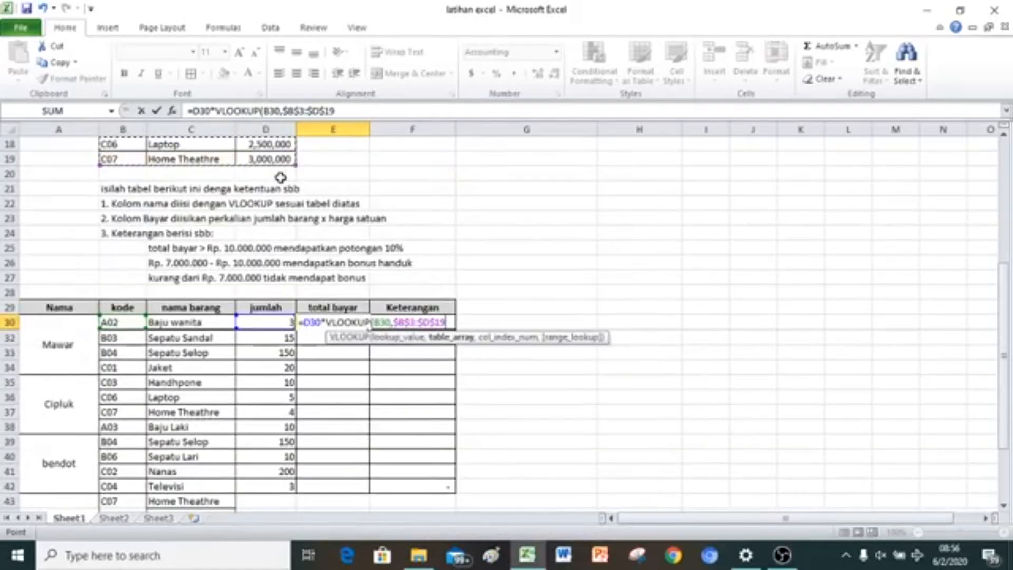
pyautogui.write(',')
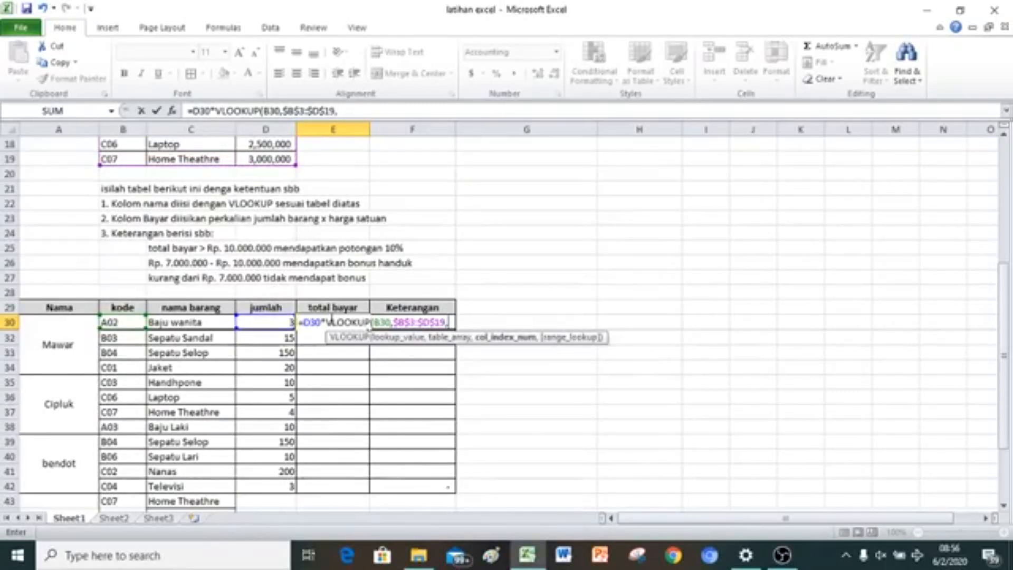
# Step: Complete the E30 formula with column index 3 so the VLOOKUP returns the item's price
pyautogui.scroll(6, 332, 317)
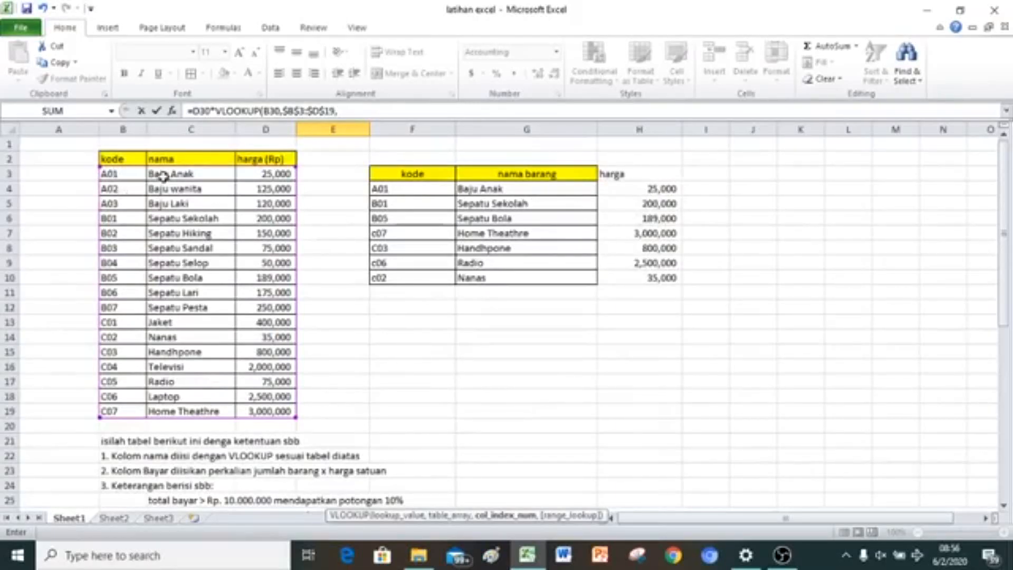
pyautogui.scroll(-5, 232, 214)
pyautogui.write('3')
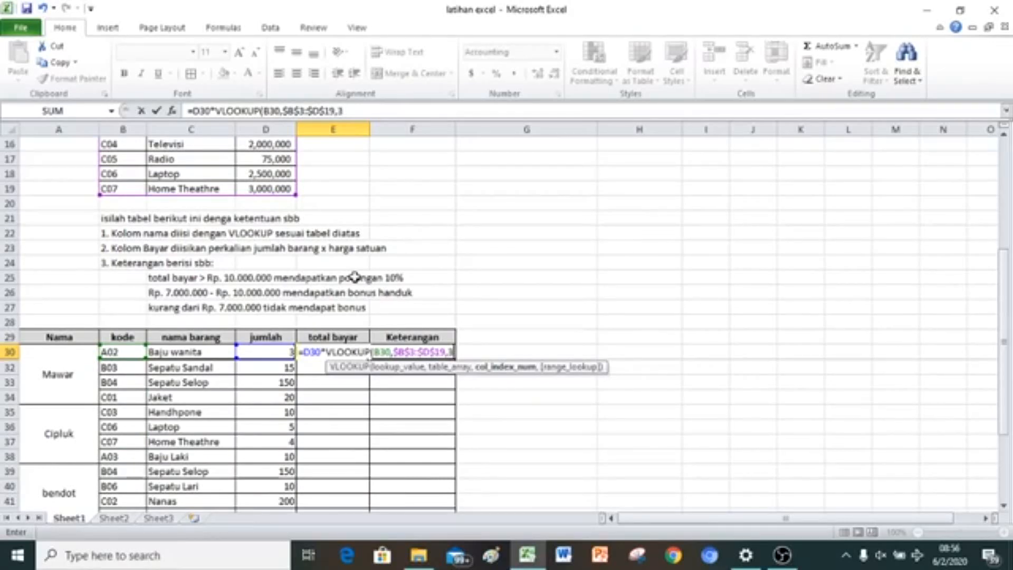
pyautogui.write(')')
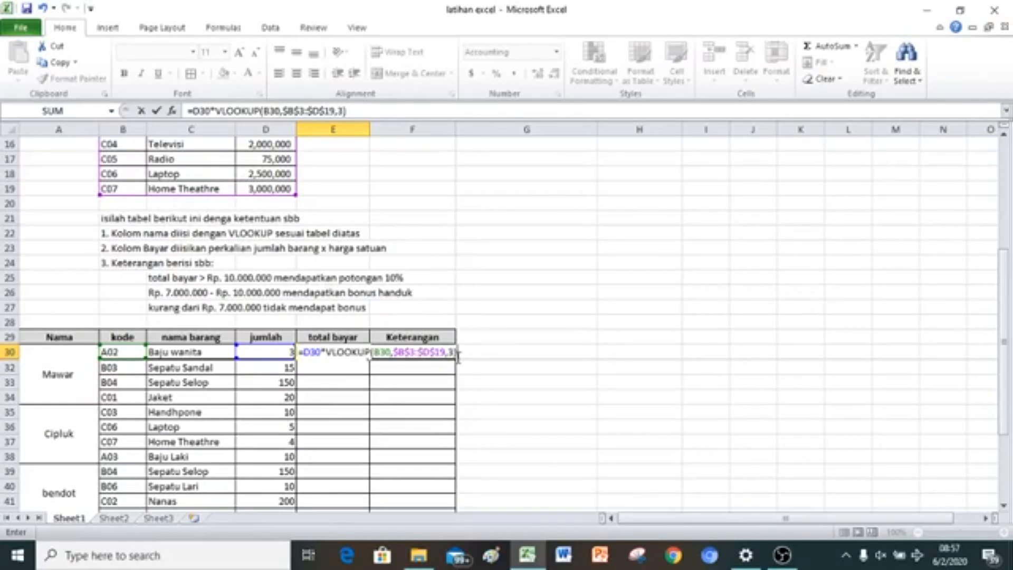
pyautogui.press('Return')
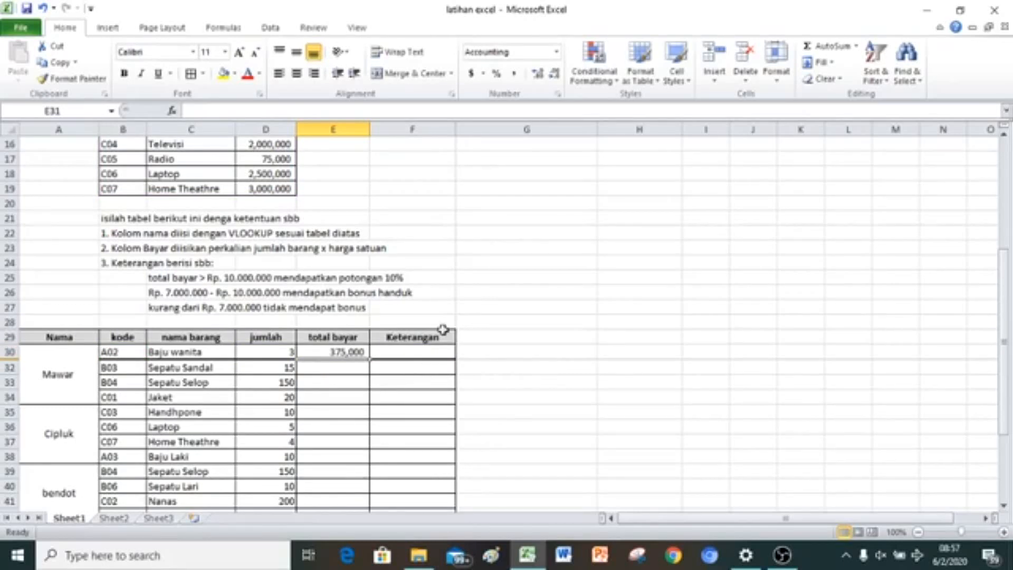
# Step: Fill the total bayar formula from E30 down through E42
pyautogui.moveTo(370, 360); pyautogui.dragTo(343, 463)
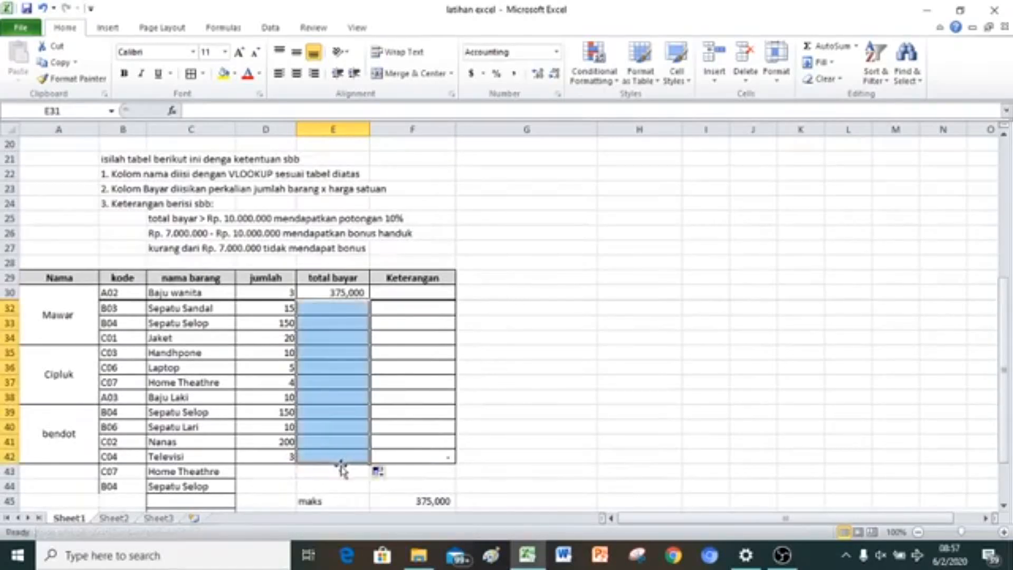
pyautogui.click(334, 292)
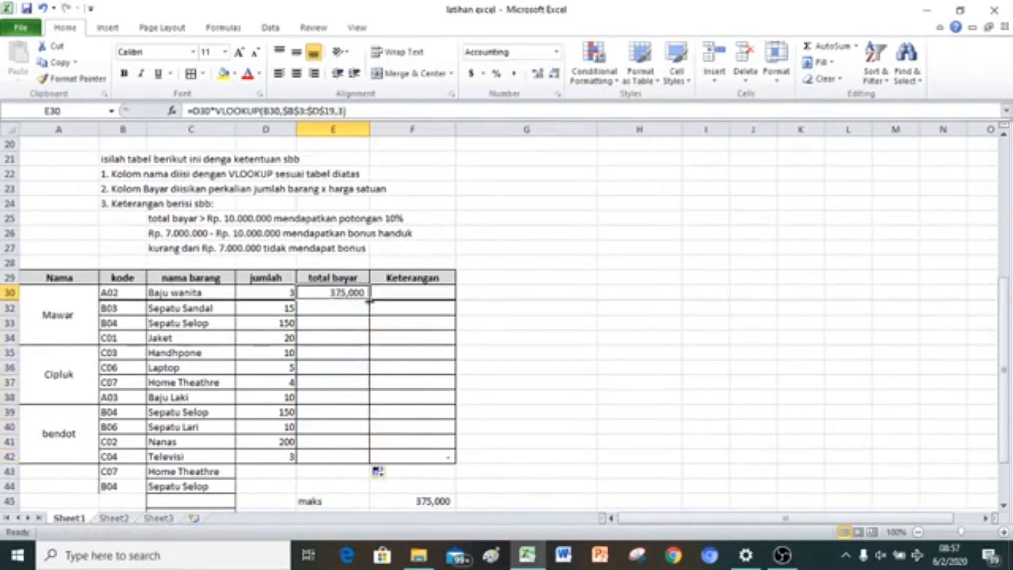
pyautogui.moveTo(370, 299); pyautogui.dragTo(354, 456)
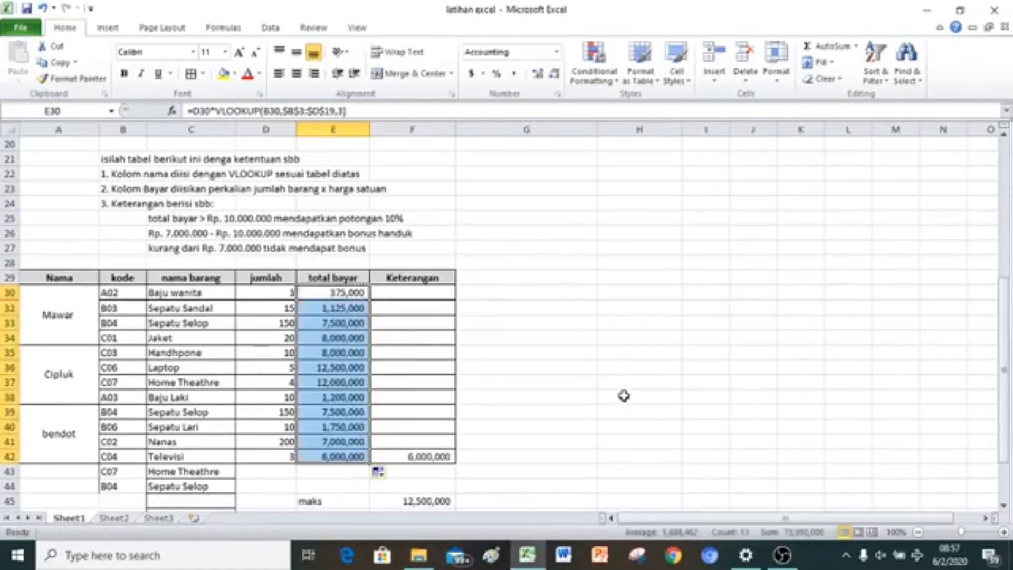
# Step: Clear the total bayar column contents from E30 through E42
pyautogui.click(337, 427)
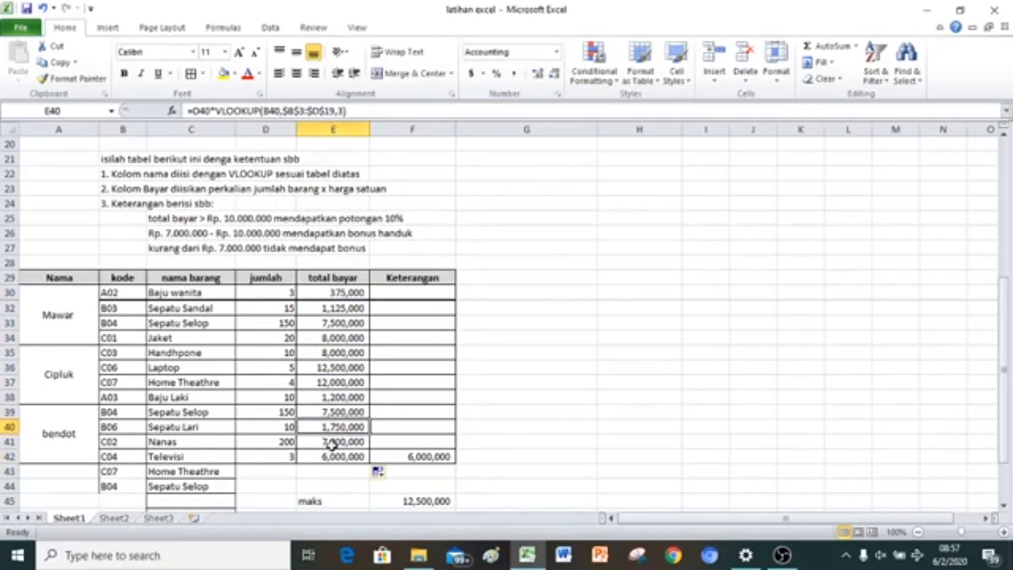
pyautogui.moveTo(339, 292); pyautogui.dragTo(307, 464)
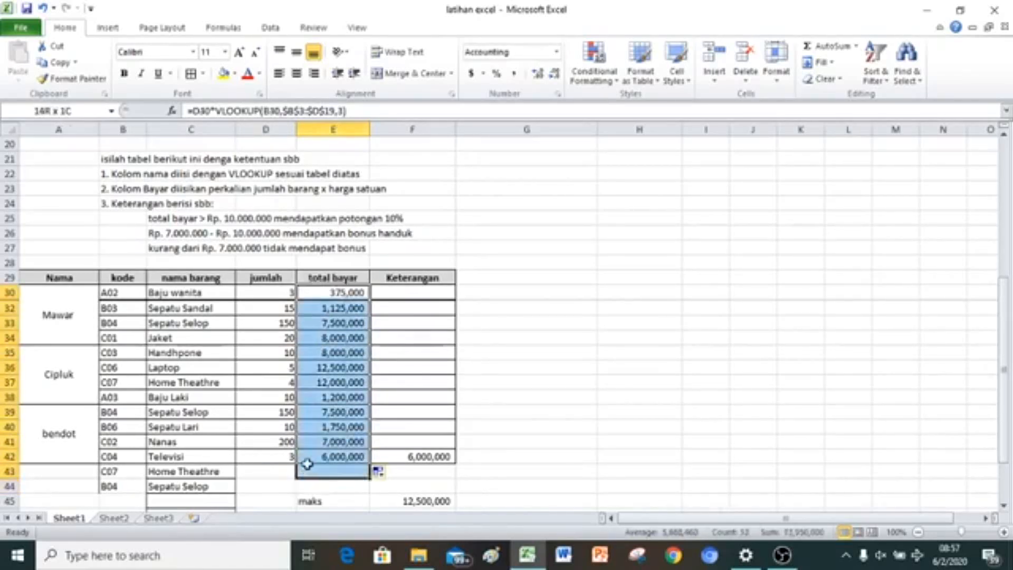
pyautogui.press('Delete')
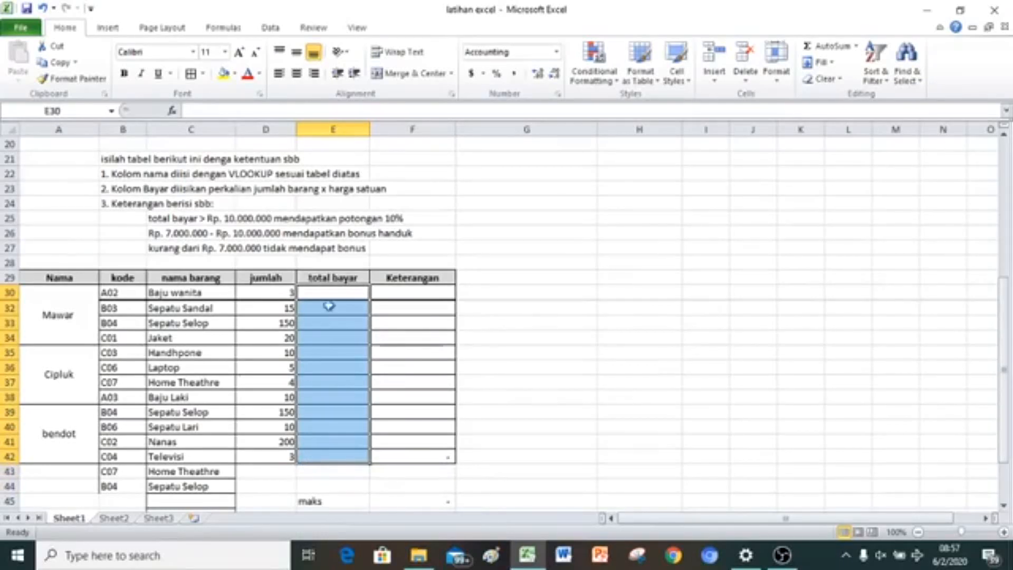
# Step: Begin the total bayar formula in E30 again, multiplying D30 by a VLOOKUP of the code in B30
pyautogui.click(341, 295)
pyautogui.write('=')
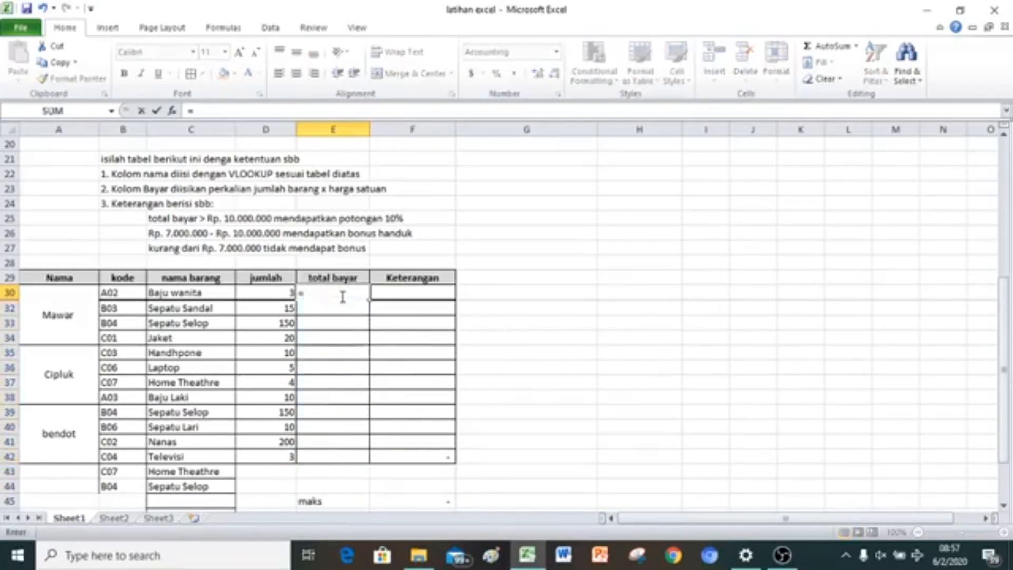
pyautogui.click(274, 294)
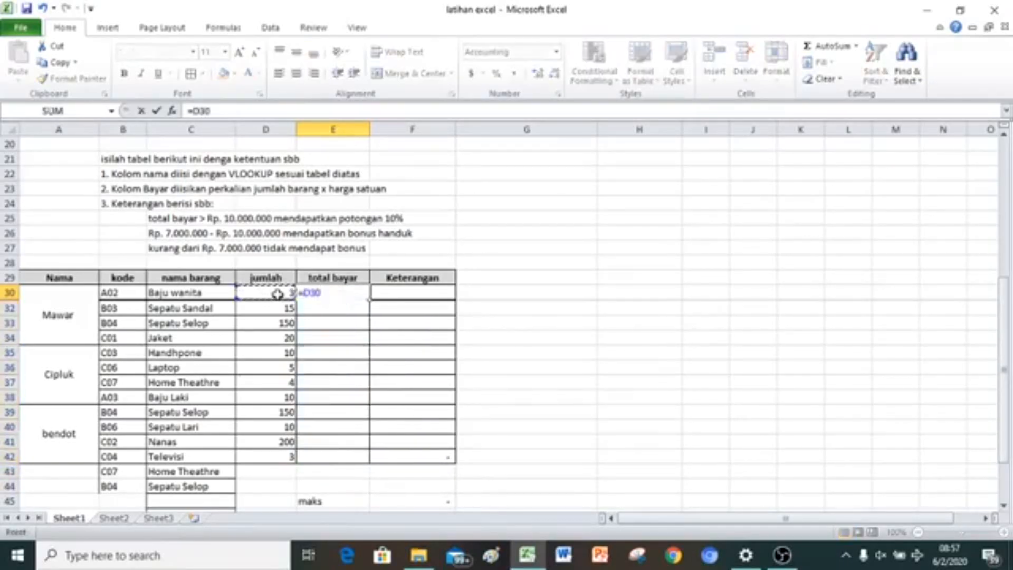
pyautogui.write('*')
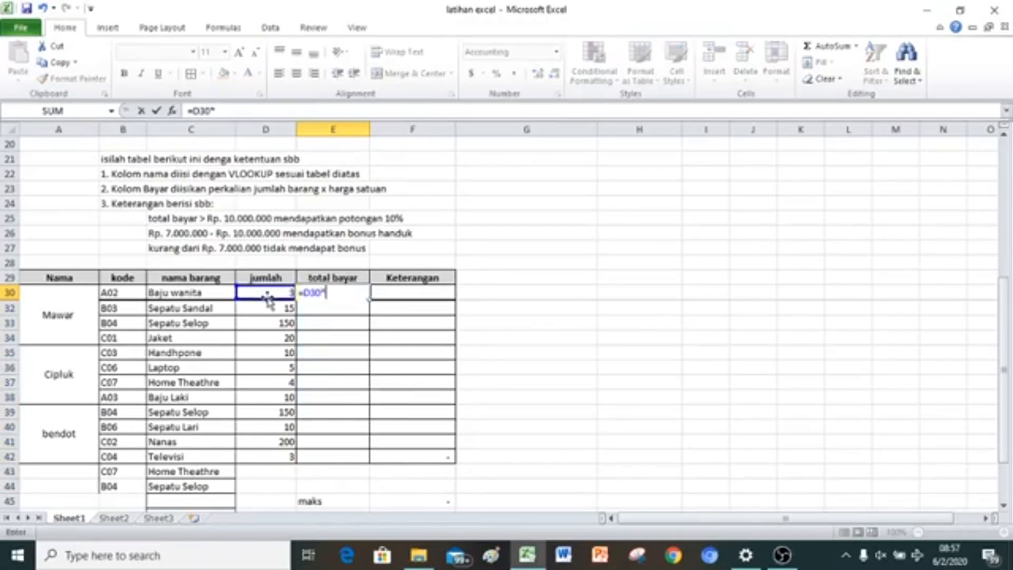
pyautogui.write('V')
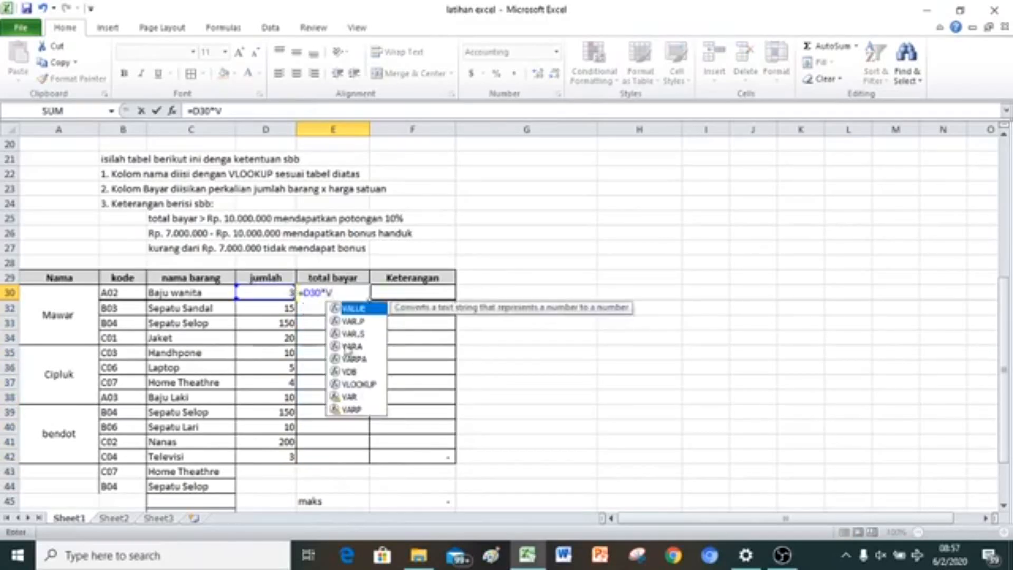
pyautogui.doubleClick(359, 383)
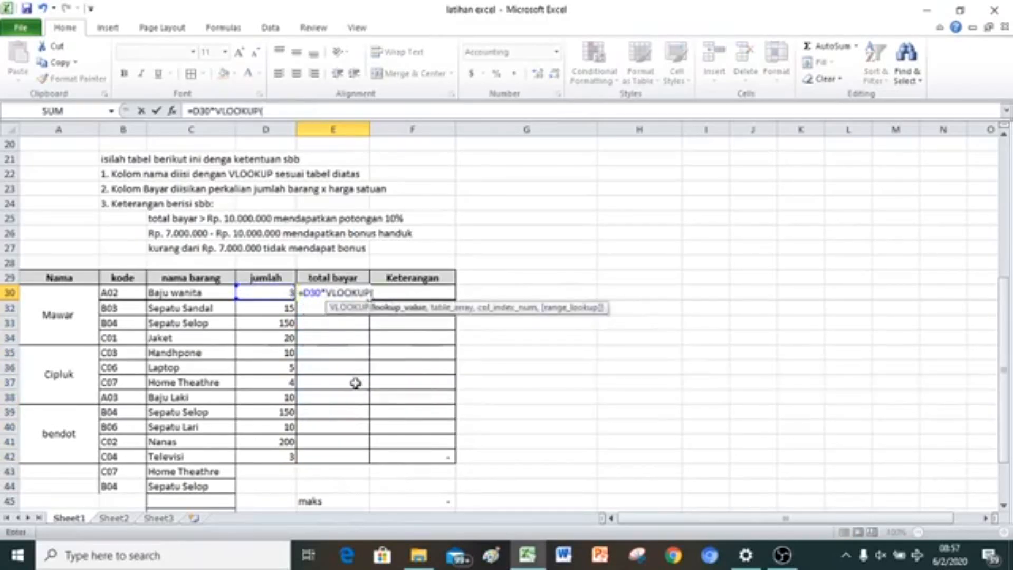
pyautogui.click(121, 295)
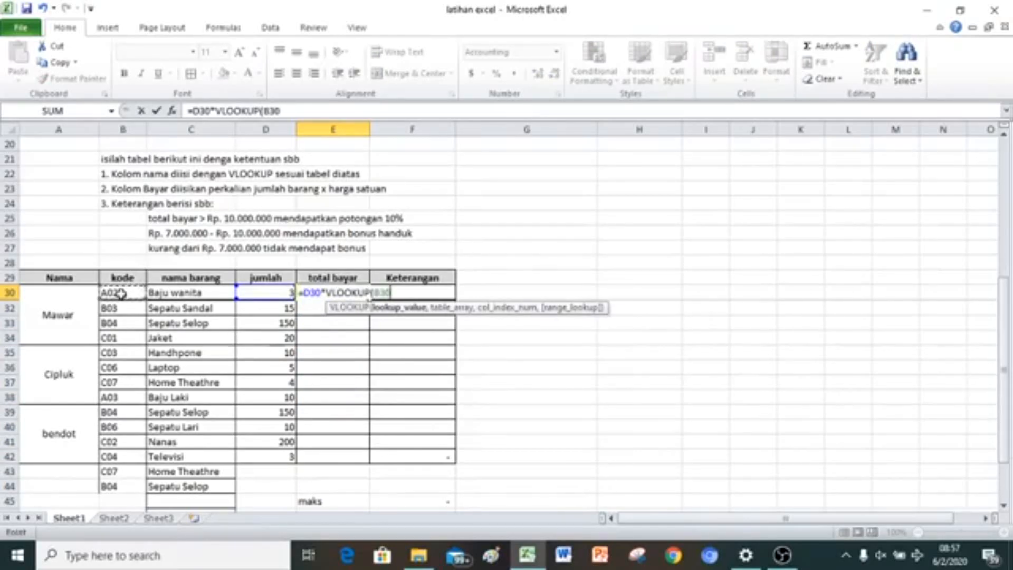
pyautogui.write(',')
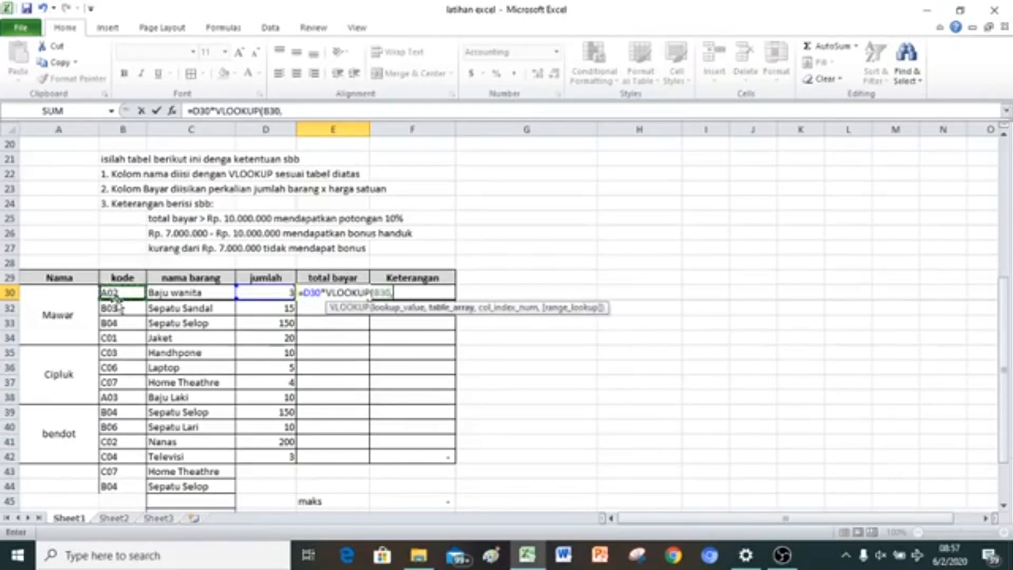
# Step: Add the price list to the E30 VLOOKUP as the absolute table range $B$3:$D$19
pyautogui.scroll(5, 118, 306)
pyautogui.moveTo(114, 348); pyautogui.dragTo(293, 169)
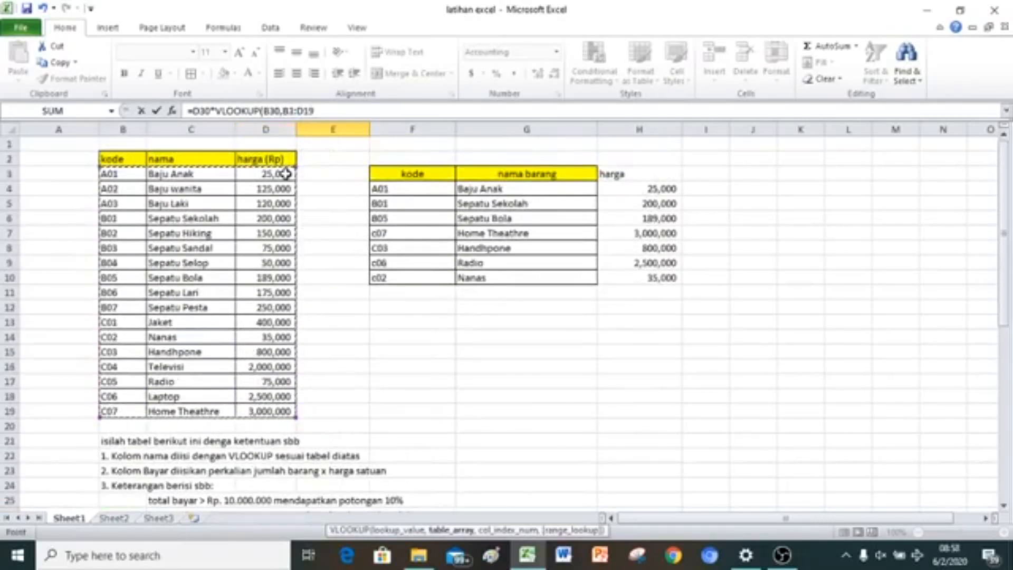
pyautogui.press('F4')
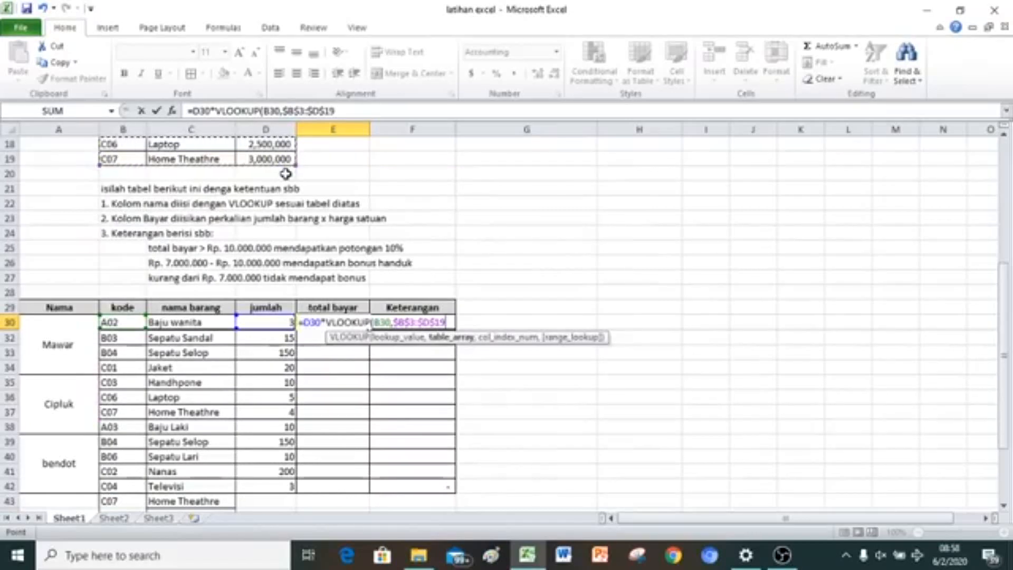
# Step: Complete the E30 total bayar formula with column index 3, giving =D30*VLOOKUP(B30,$B$3:$D$19,3)
pyautogui.write(',')
pyautogui.scroll(6, 286, 172)
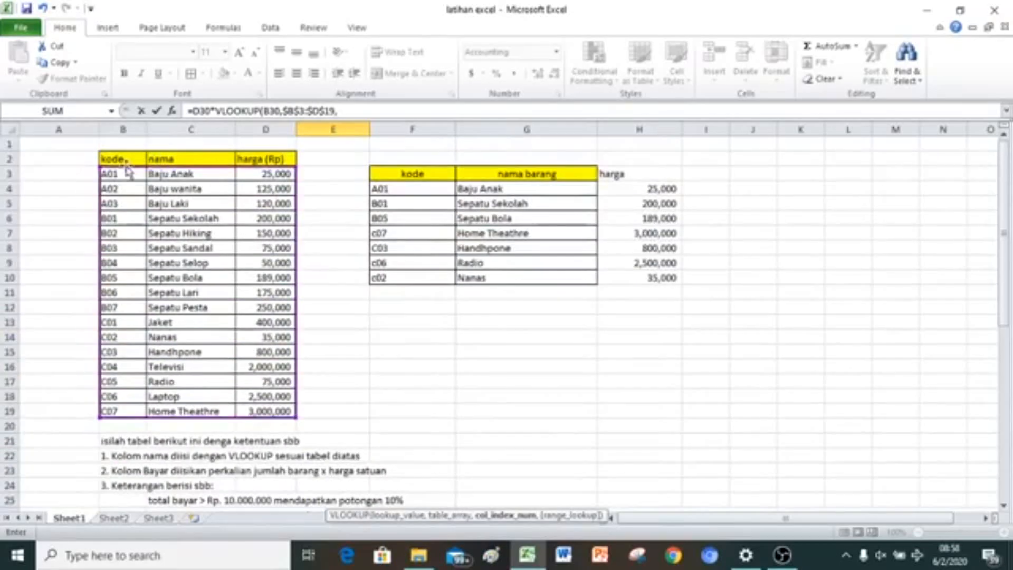
pyautogui.scroll(-5, 266, 201)
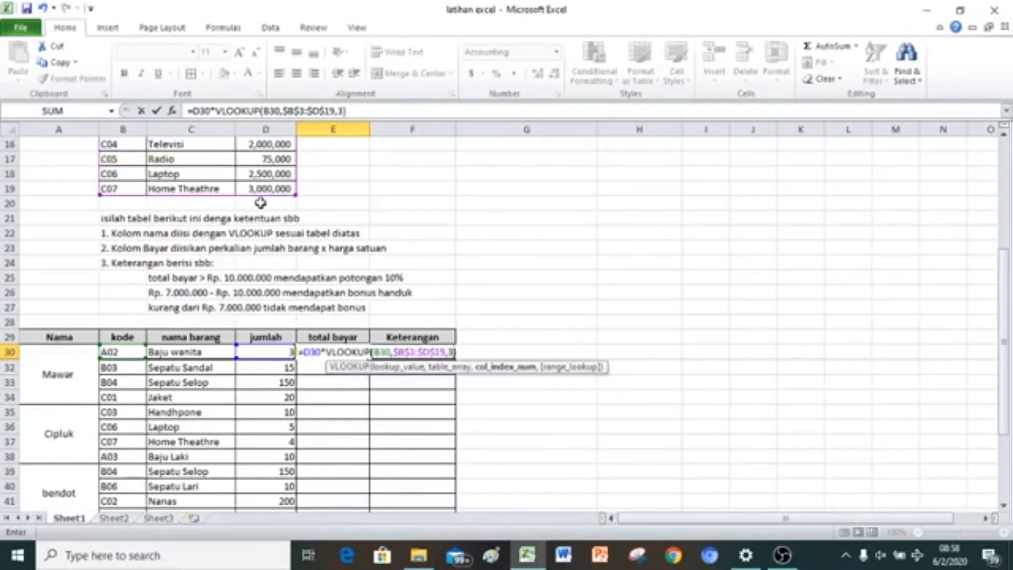
pyautogui.write('3)')
pyautogui.press('Return')
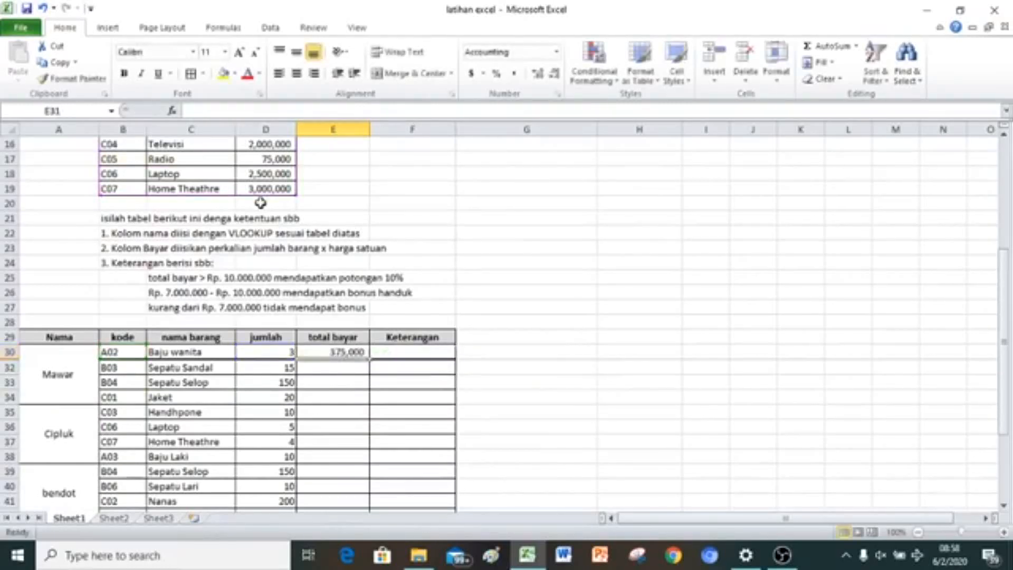
# Step: Fill the completed total bayar formula from E30 down through E42
pyautogui.click(339, 352)
pyautogui.moveTo(368, 359); pyautogui.dragTo(362, 448)
pyautogui.click(493, 430)
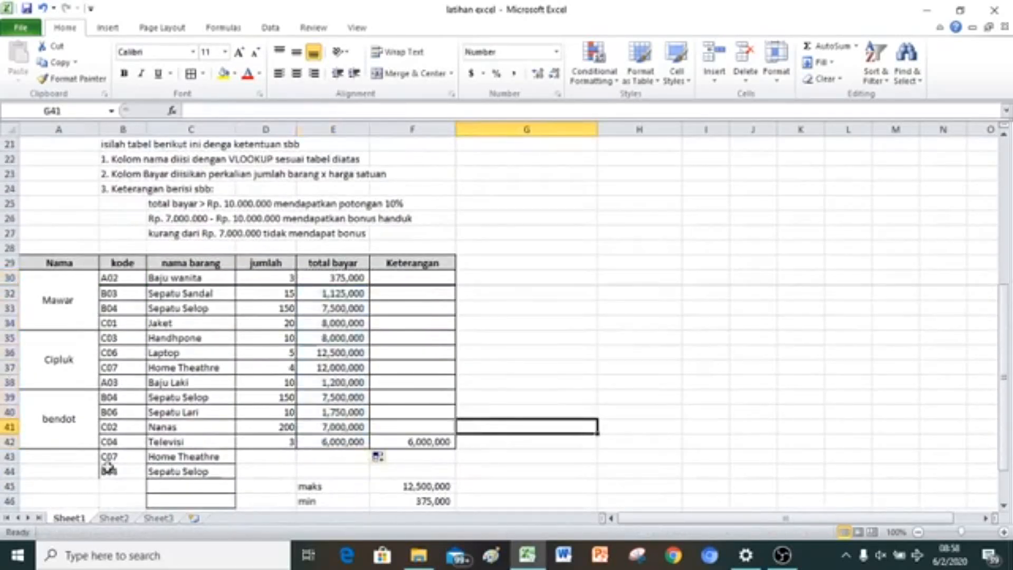
# Step: Delete the two leftover rows 43 and 44 below the order table
pyautogui.moveTo(8, 456)
pyautogui.mouseDown()
pyautogui.moveTo(14, 487)
pyautogui.moveTo(14, 459)
pyautogui.moveTo(14, 474)
pyautogui.mouseUp()
pyautogui.rightClick(128, 468)
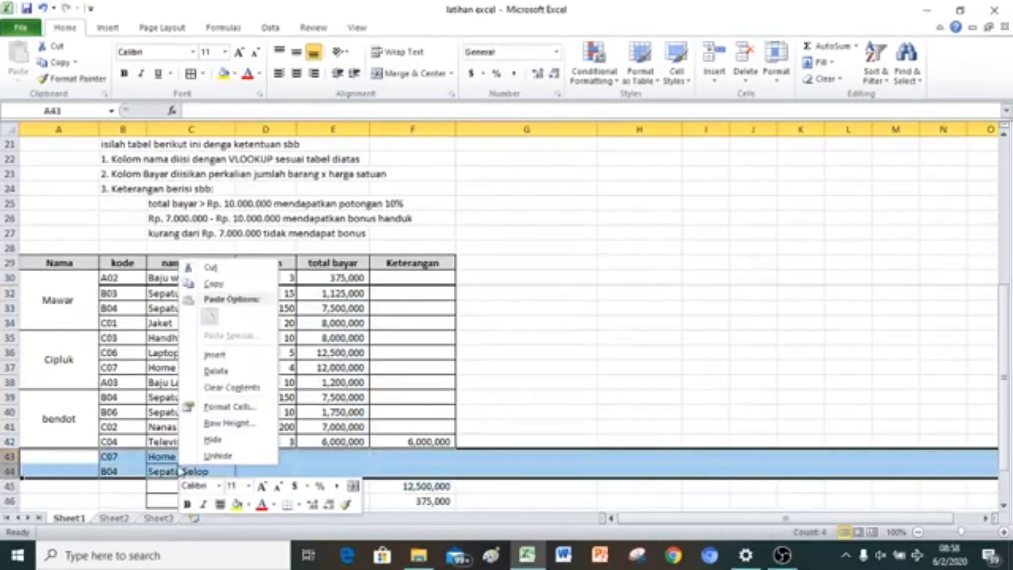
pyautogui.click(243, 369)
pyautogui.click(531, 365)
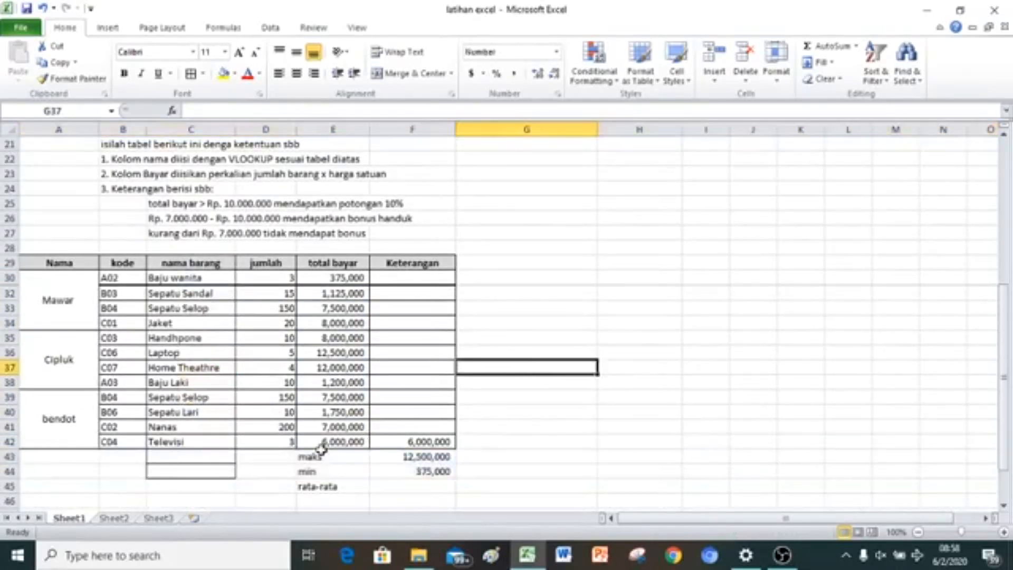
# Step: Move the maks, min and rata-rata block so that it starts in cell H43
pyautogui.moveTo(319, 455); pyautogui.dragTo(698, 471)
pyautogui.click(552, 441)
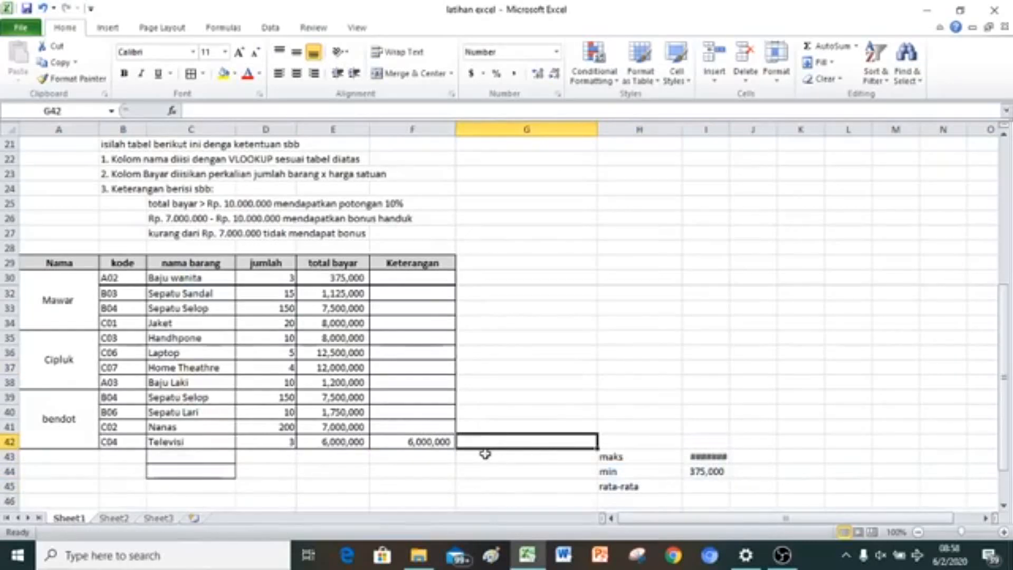
# Step: Clear the contents of E29:F42 in the order table and enter harga as the heading in E29
pyautogui.scroll(3, 485, 453)
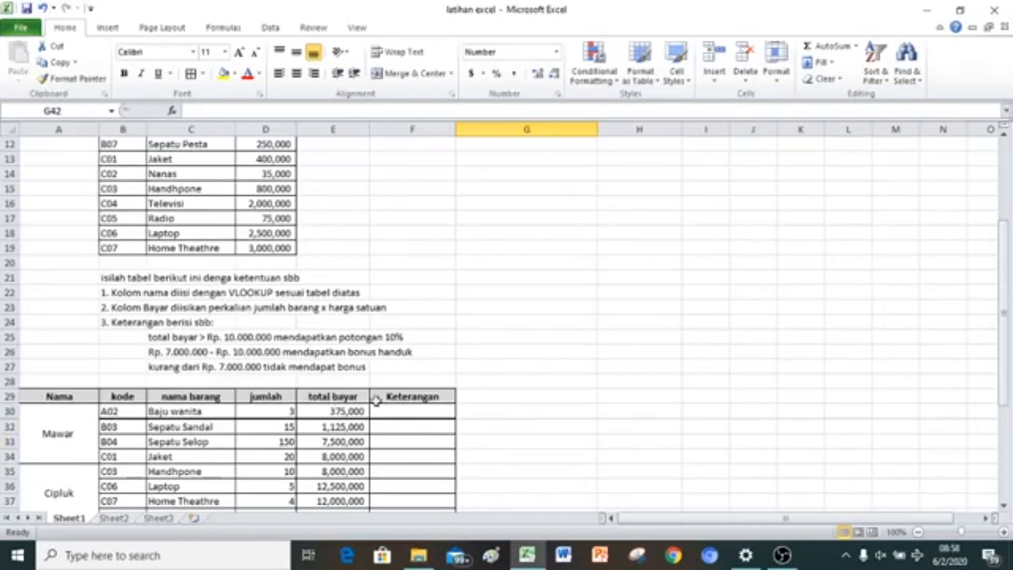
pyautogui.moveTo(335, 403); pyautogui.dragTo(429, 507)
pyautogui.press('Delete')
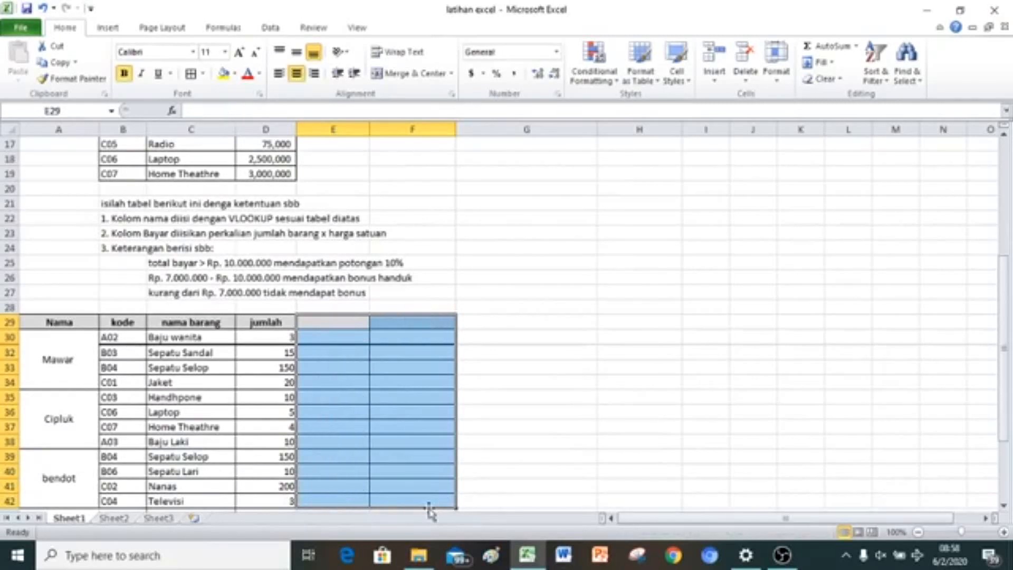
pyautogui.click(315, 320)
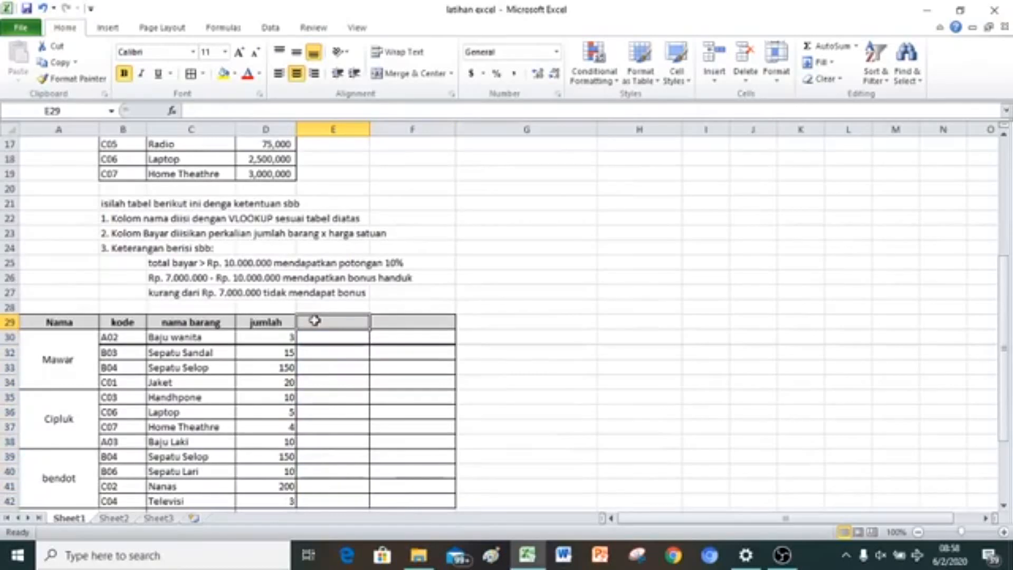
pyautogui.write('harga')
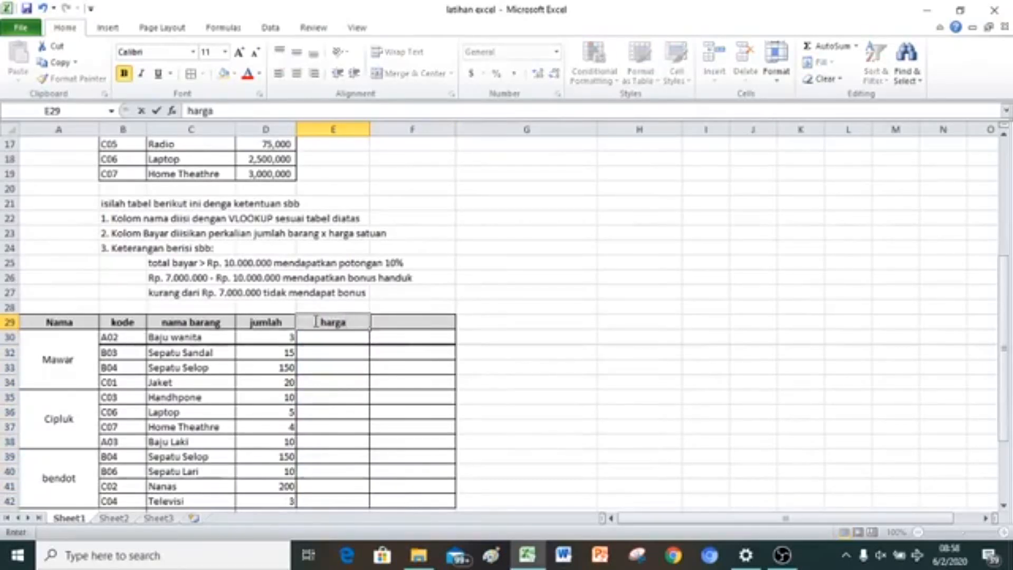
# Step: Begin a VLOOKUP formula in E30 with the code in B30 as its lookup value
pyautogui.click(345, 339)
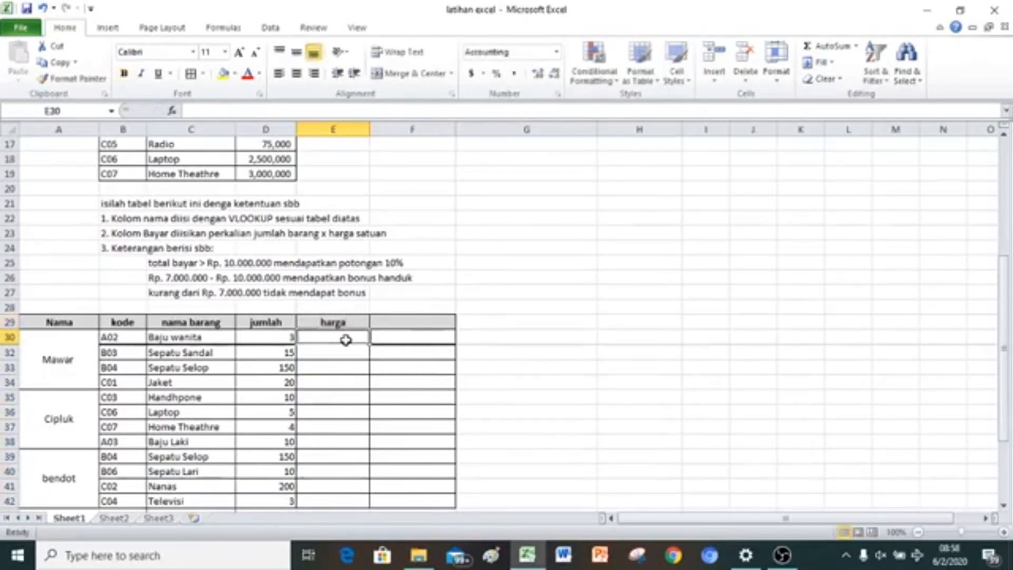
pyautogui.write('=')
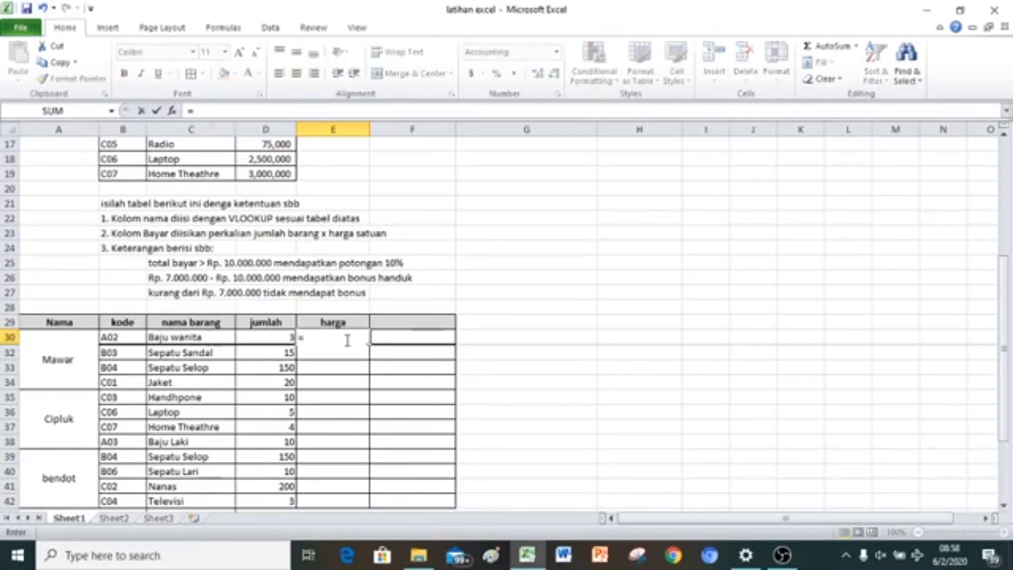
pyautogui.write('v')
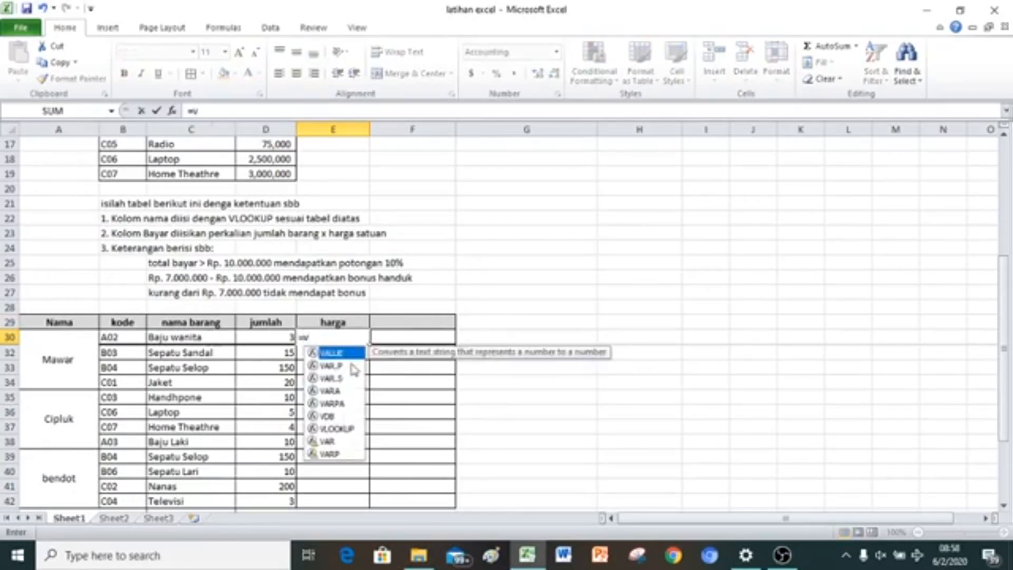
pyautogui.doubleClick(338, 428)
pyautogui.click(109, 336)
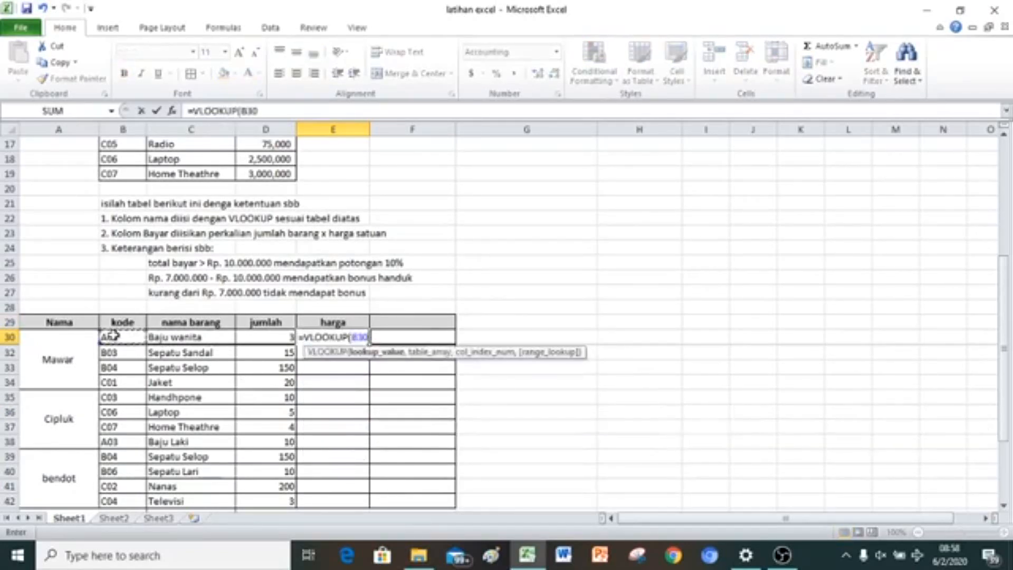
pyautogui.write(',')
# Step: Complete the E30 VLOOKUP with the absolute range $B$3:$D$19 and column index 3, and fill it down through E42
pyautogui.scroll(5, 114, 335)
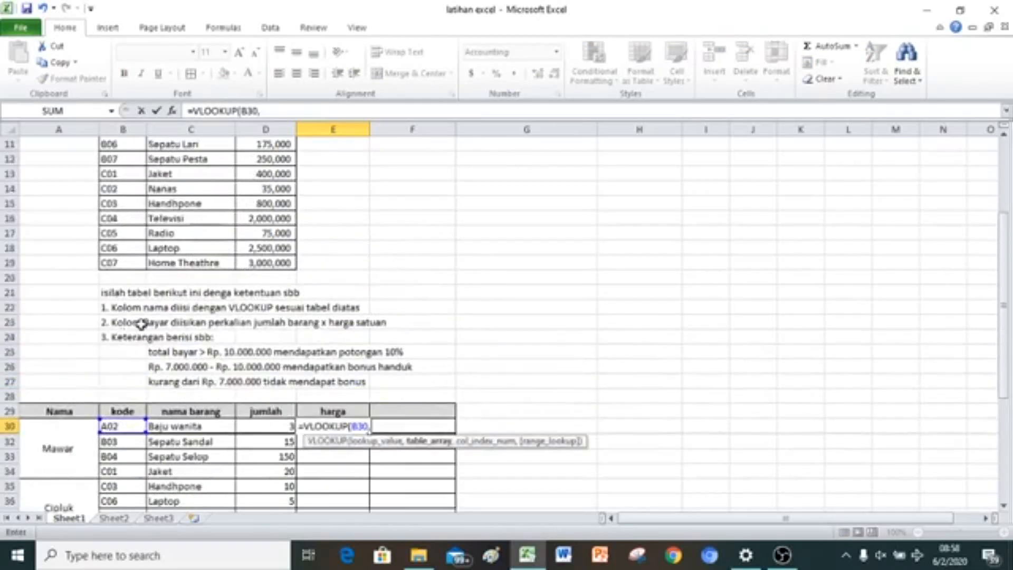
pyautogui.moveTo(111, 393); pyautogui.dragTo(291, 151)
pyautogui.moveTo(288, 172); pyautogui.dragTo(290, 160)
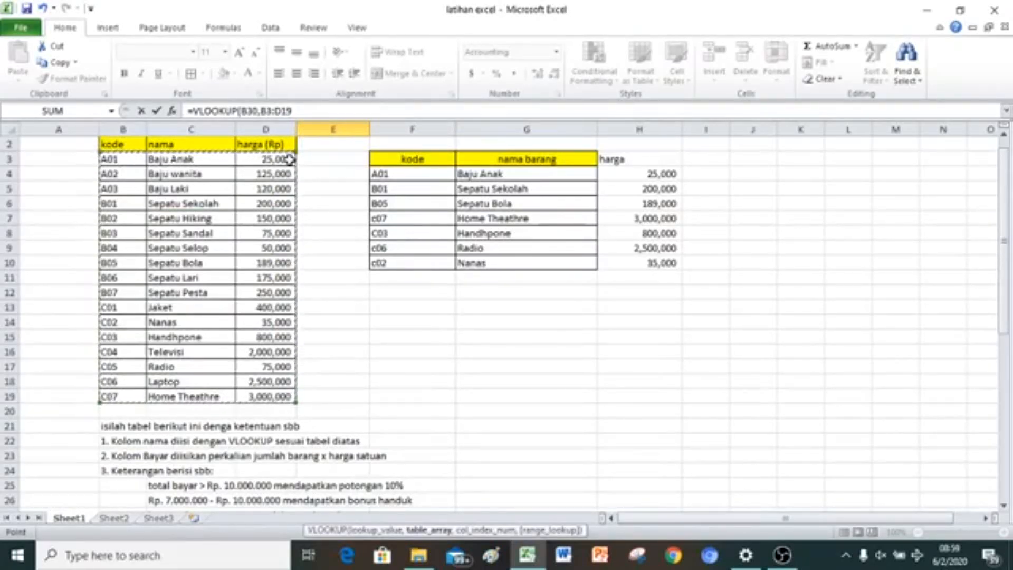
pyautogui.press('F4')
pyautogui.write(',3)')
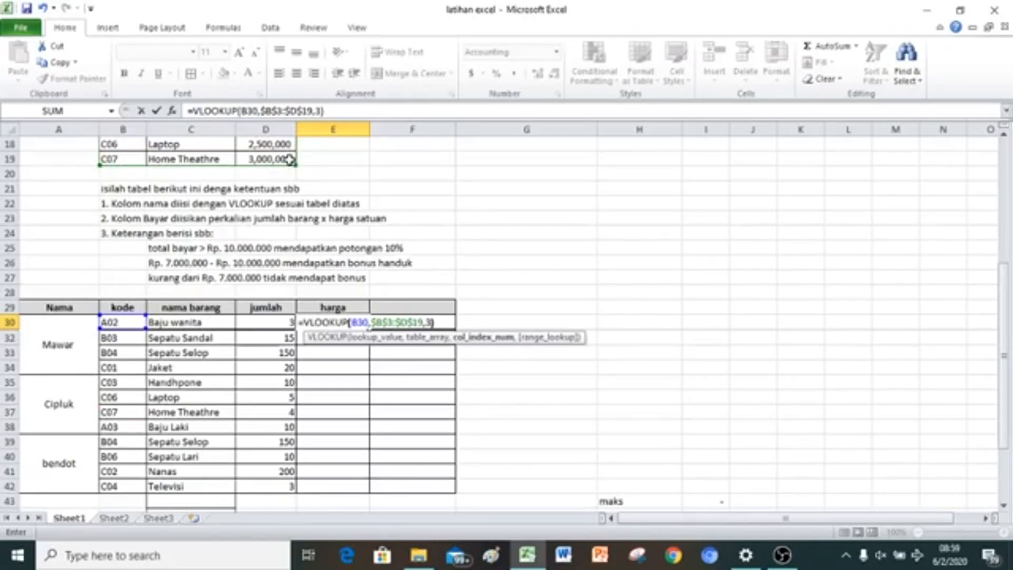
pyautogui.press('Return')
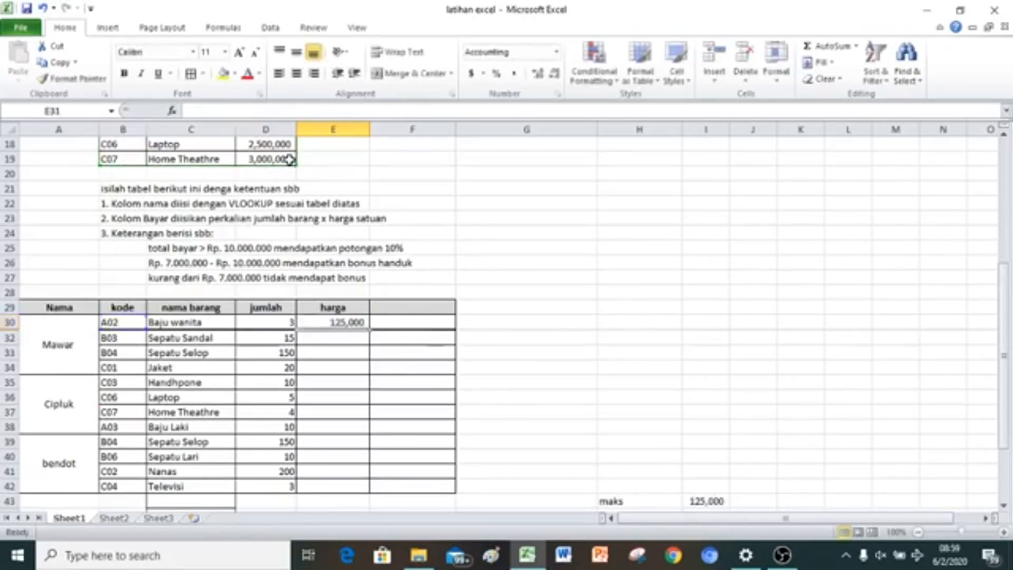
pyautogui.click(340, 320)
pyautogui.moveTo(369, 328); pyautogui.dragTo(358, 491)
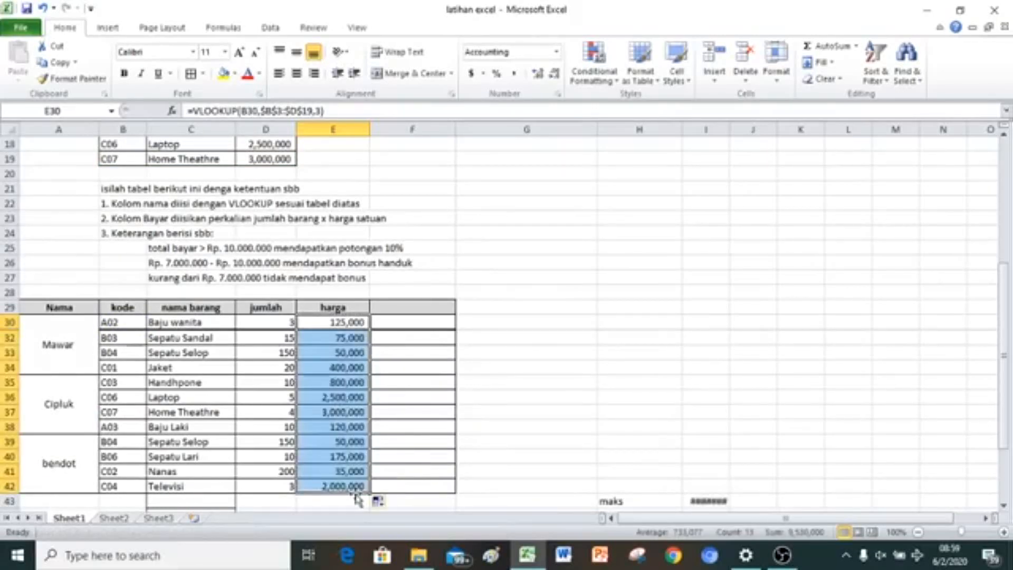
# Step: Enter total as the heading in F29 and the formula =D30*E30 in F30
pyautogui.click(405, 309)
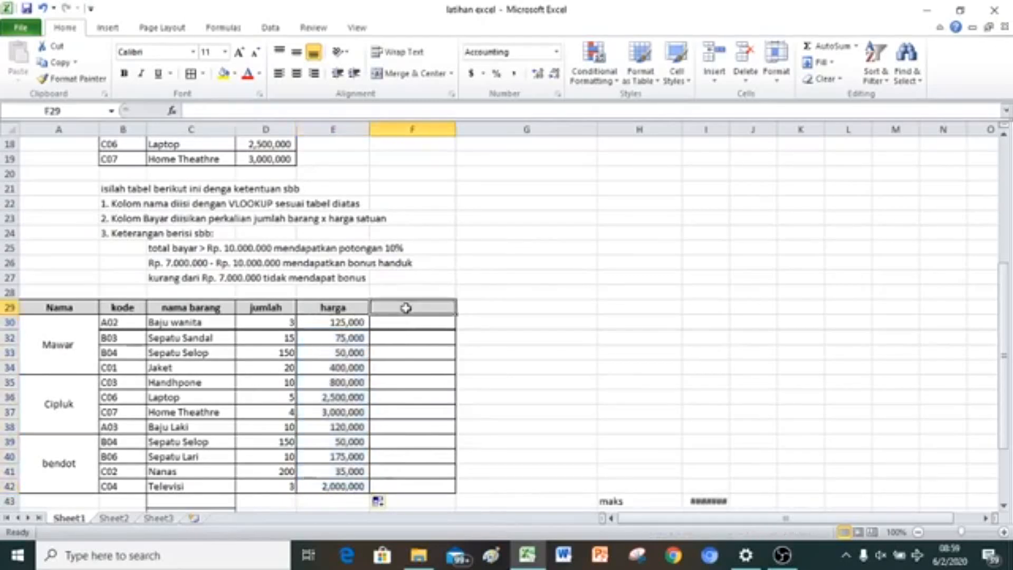
pyautogui.write('total')
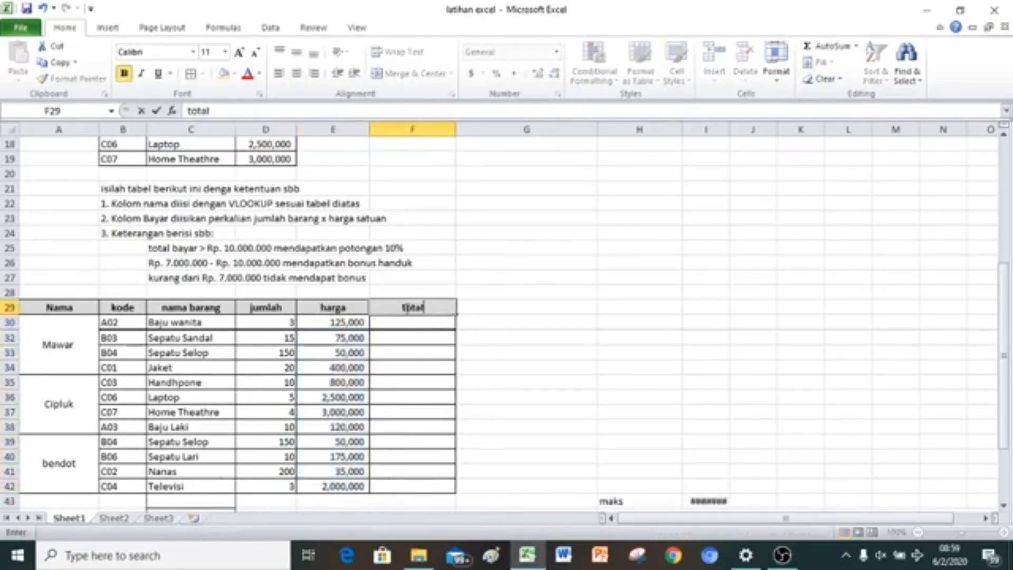
pyautogui.click(366, 336)
pyautogui.click(385, 327)
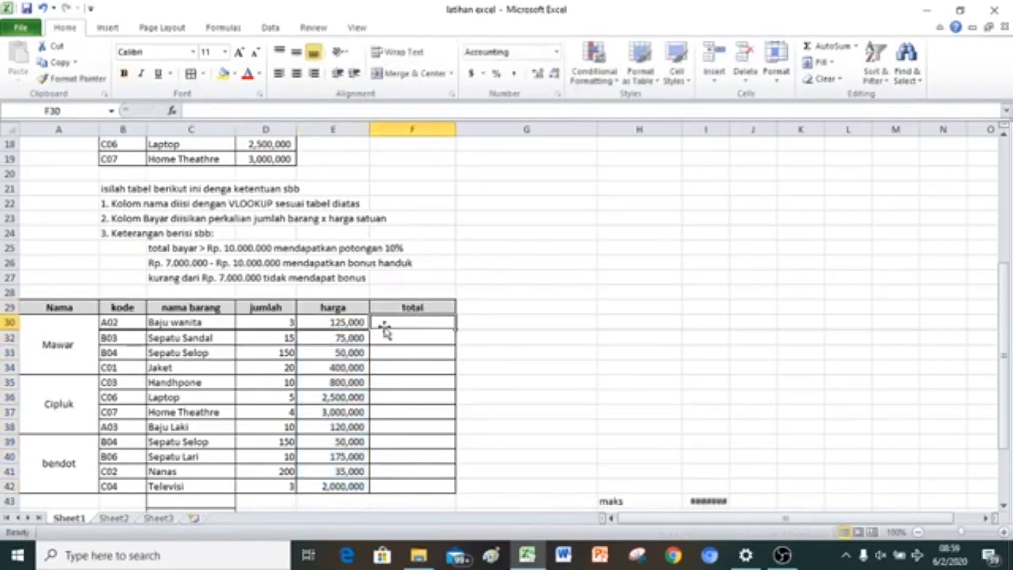
pyautogui.write('=')
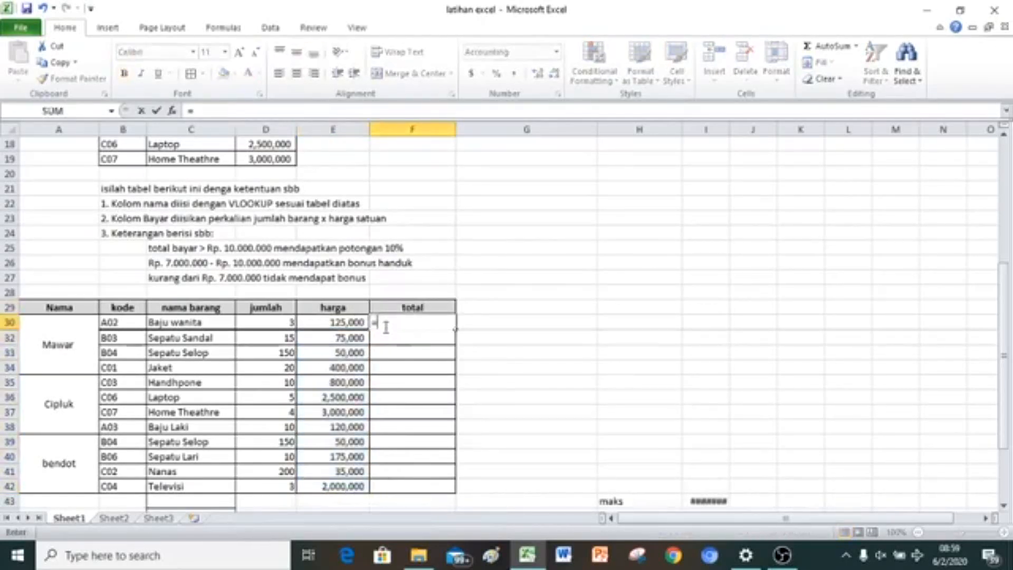
pyautogui.click(263, 323)
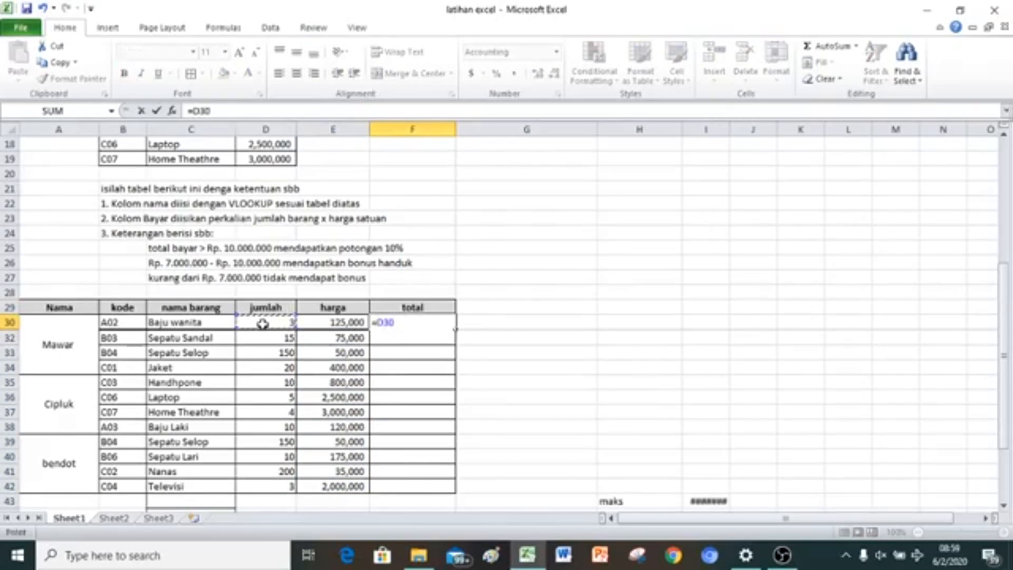
pyautogui.write('*')
pyautogui.click(340, 320)
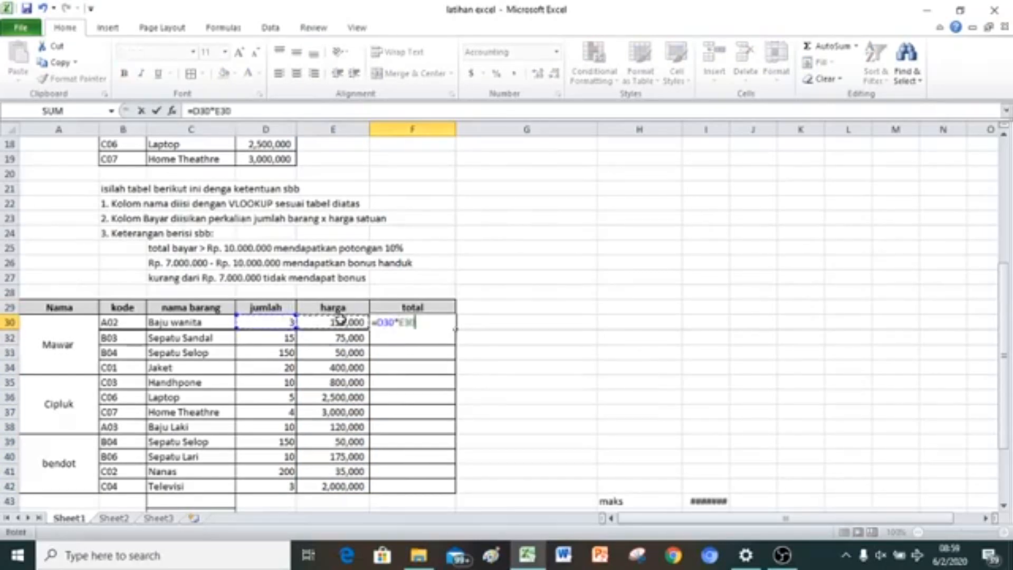
pyautogui.press('Return')
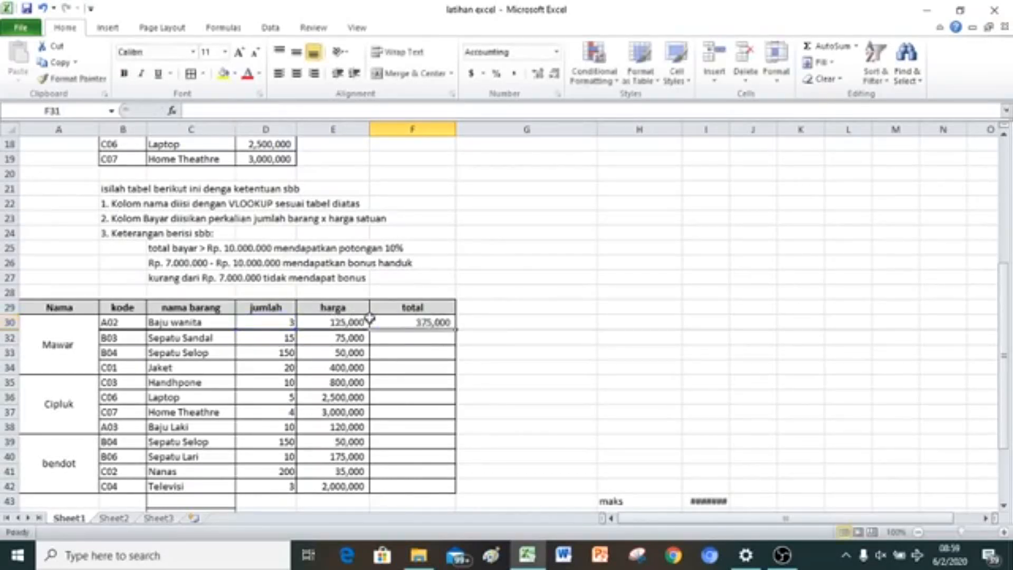
# Step: Fill the total formula from F30 down through F42
pyautogui.moveTo(463, 333); pyautogui.dragTo(459, 493)
pyautogui.click(433, 320)
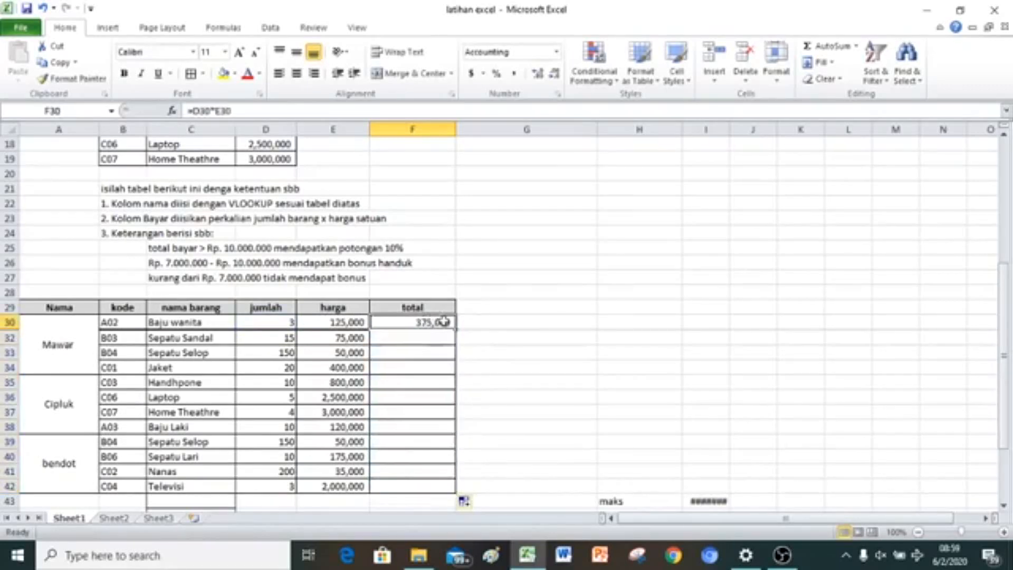
pyautogui.moveTo(455, 330); pyautogui.dragTo(446, 486)
pyautogui.click(517, 426)
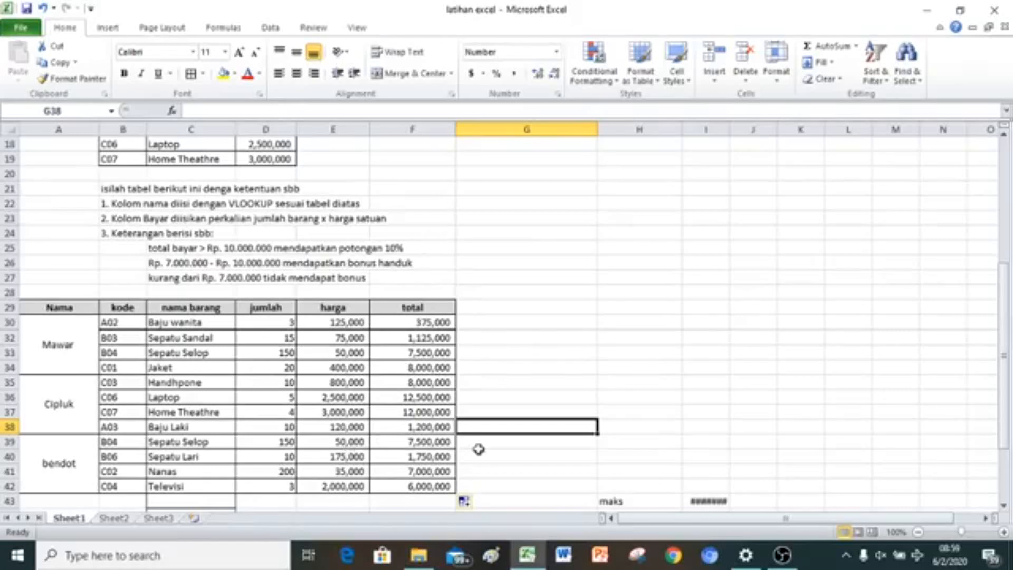
# Step: Enter Keterangan as the heading in G29
pyautogui.click(514, 301)
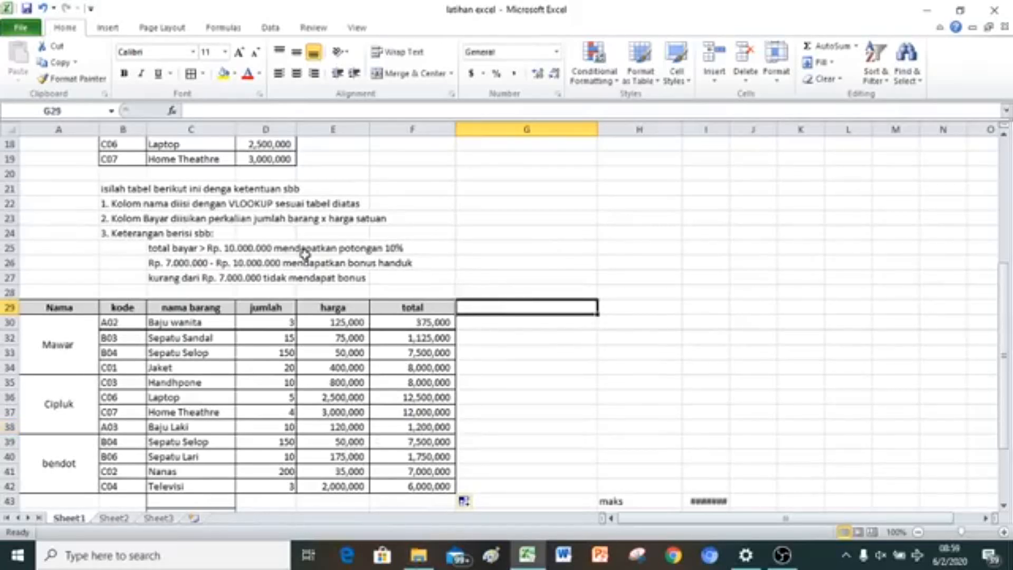
pyautogui.write('Keterrangan')
pyautogui.press('BackSpace')
pyautogui.press('BackSpace')
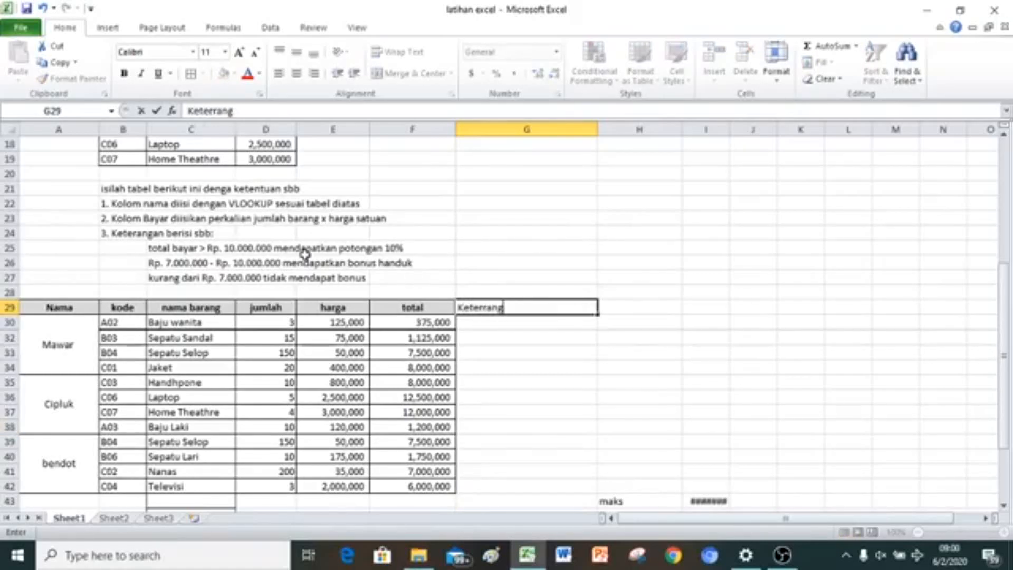
pyautogui.press('BackSpace')
pyautogui.press('BackSpace')
pyautogui.press('BackSpace')
pyautogui.press('BackSpace')
pyautogui.write('angan')
pyautogui.press('Return')
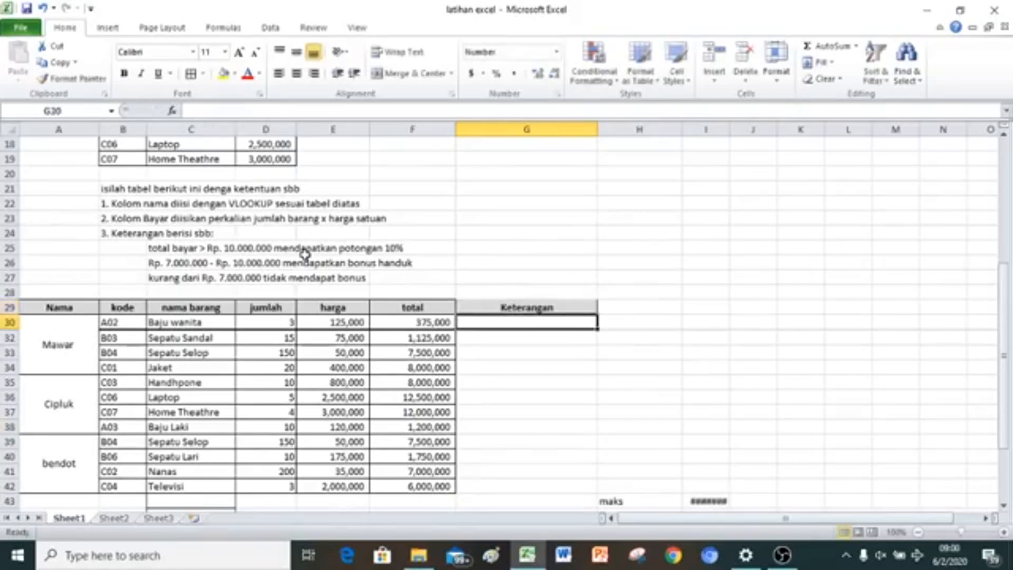
# Step: Apply cell borders to the Keterangan column from G29 through G42
pyautogui.moveTo(524, 303); pyautogui.dragTo(525, 483)
pyautogui.click(191, 72)
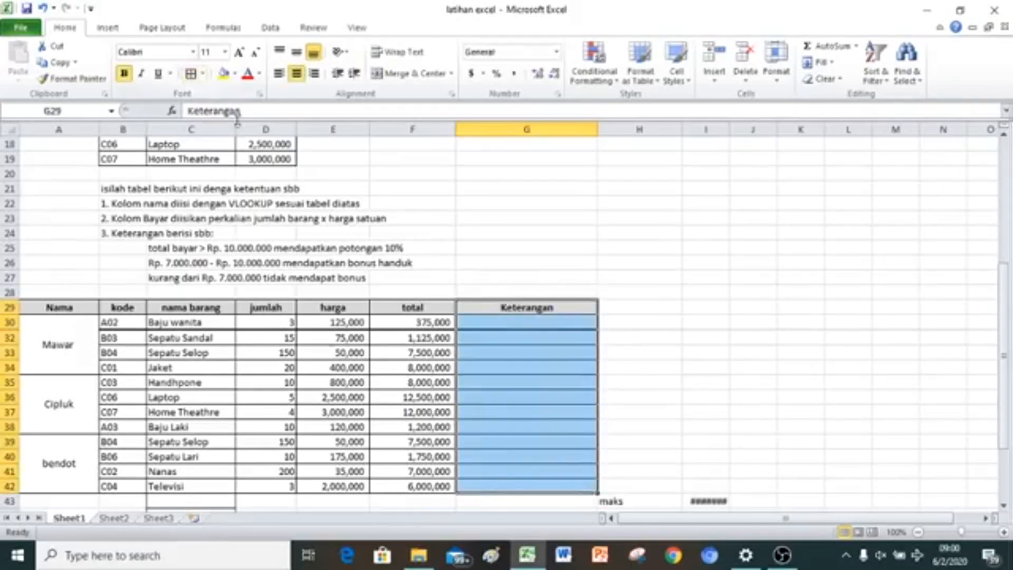
pyautogui.click(493, 319)
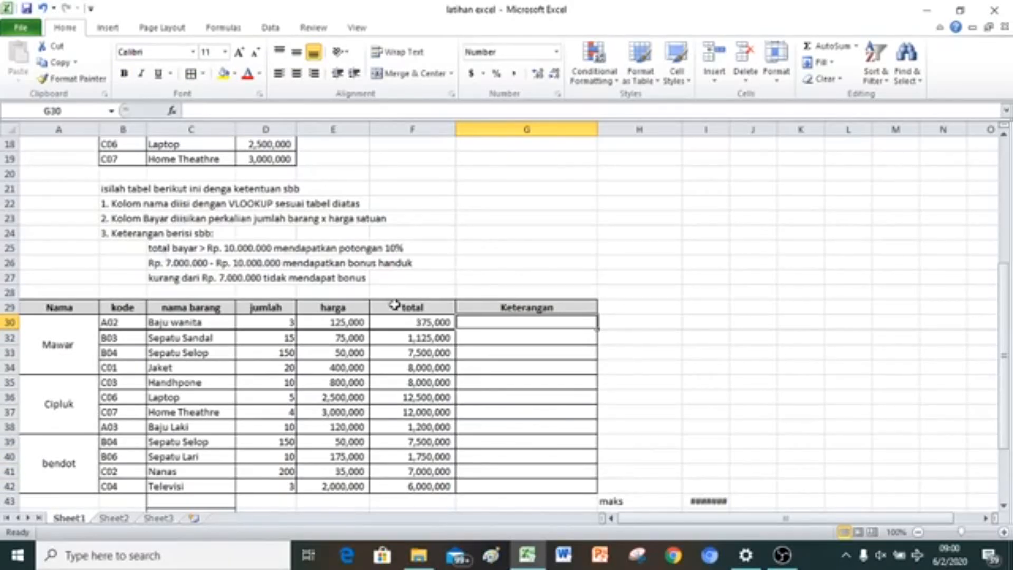
# Step: Change the heading in F29 to total bayar
pyautogui.click(394, 305)
pyautogui.click(244, 111)
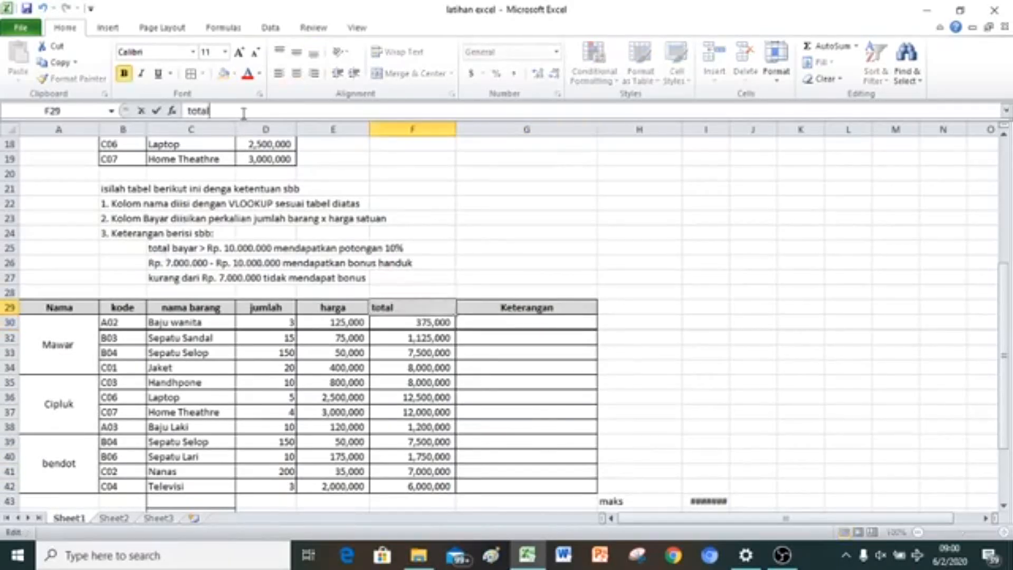
pyautogui.write('bayar')
pyautogui.click(495, 329)
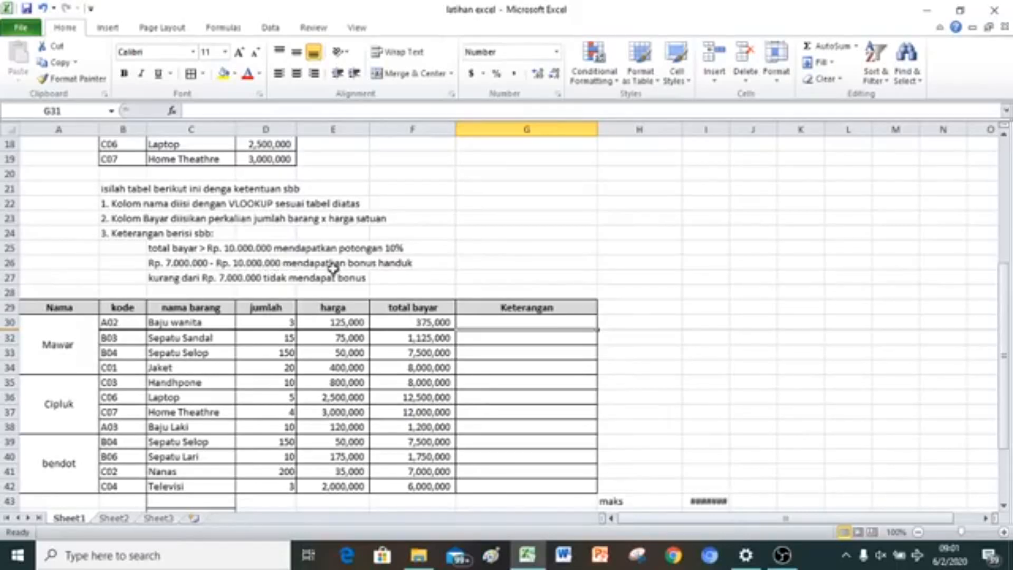
# Step: Append selosin to the end of the bonus handuk rule in C26
pyautogui.click(169, 261)
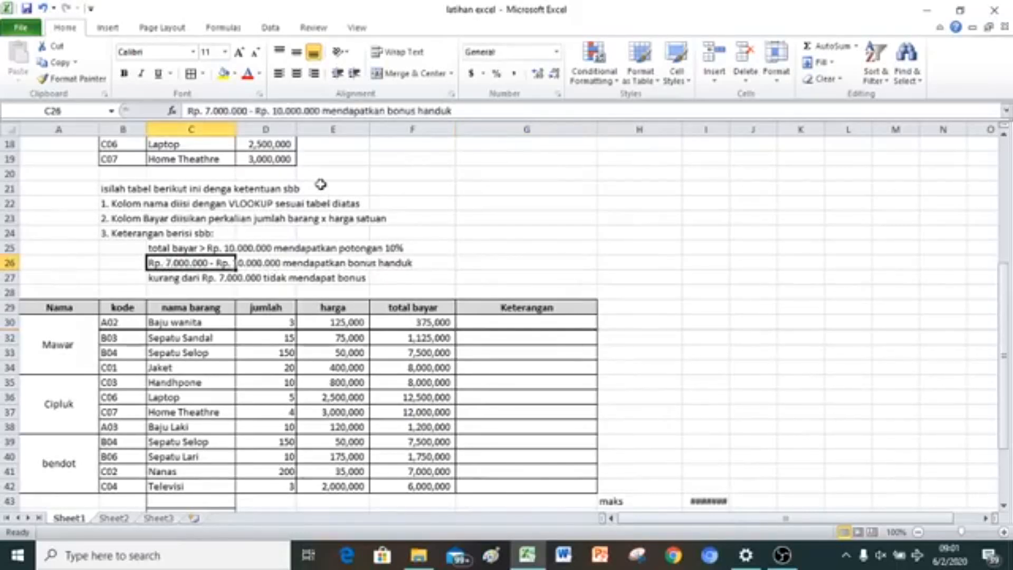
pyautogui.click(492, 112)
pyautogui.write('selosi')
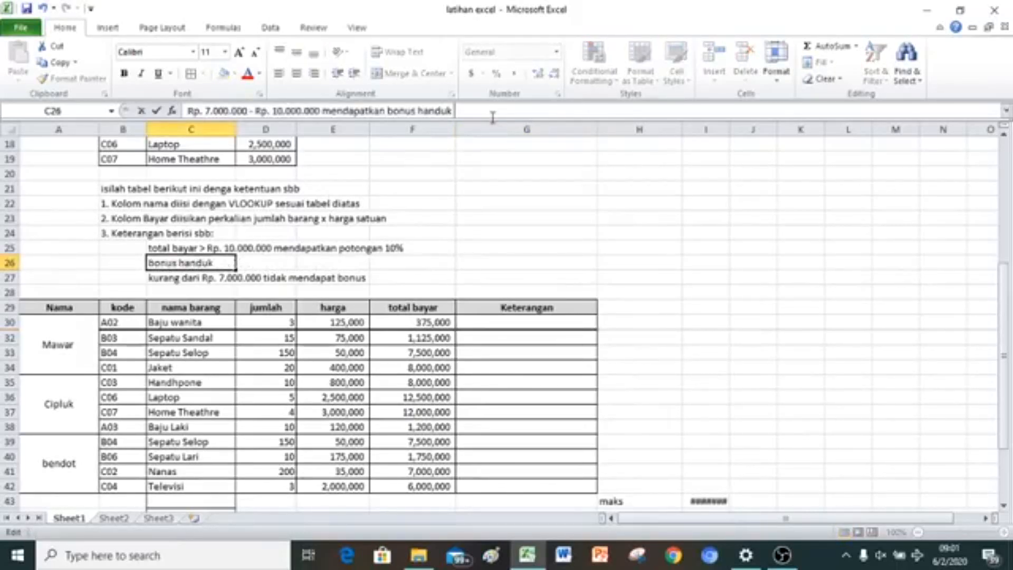
pyautogui.write('n')
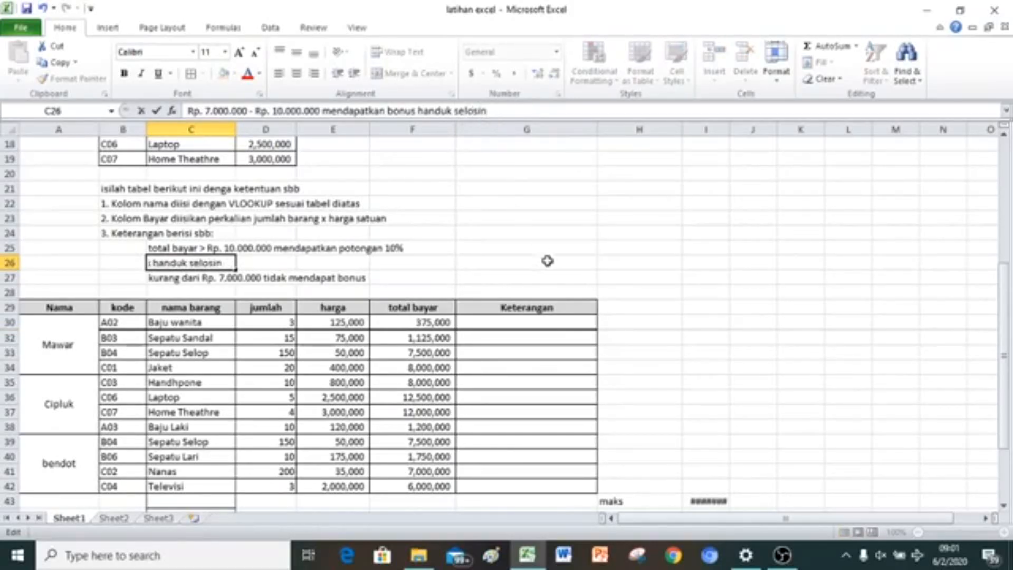
pyautogui.click(534, 347)
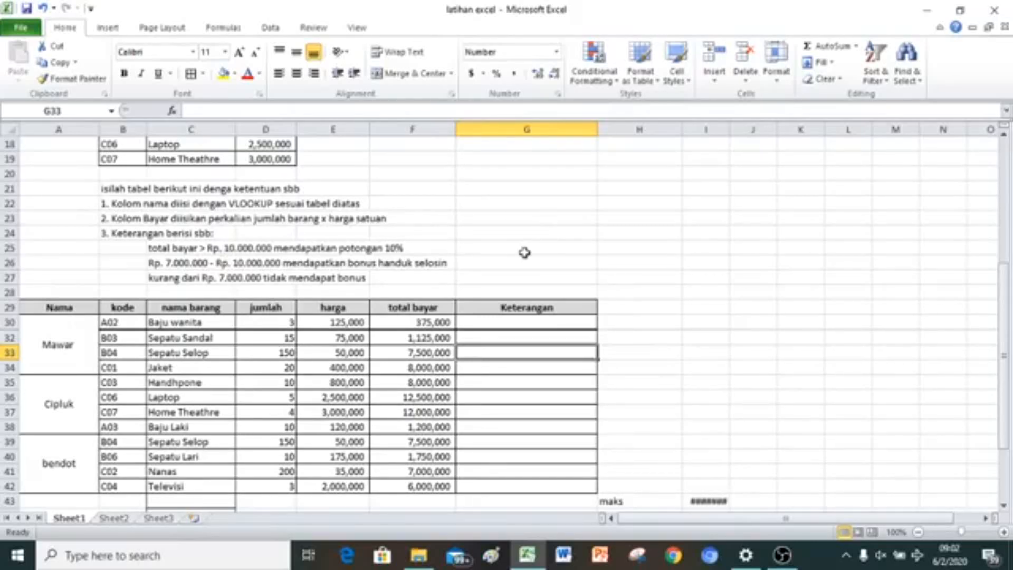
# Step: Begin an IF formula in G30 with the condition F30>10000000, followed by a comma separator
pyautogui.click(516, 323)
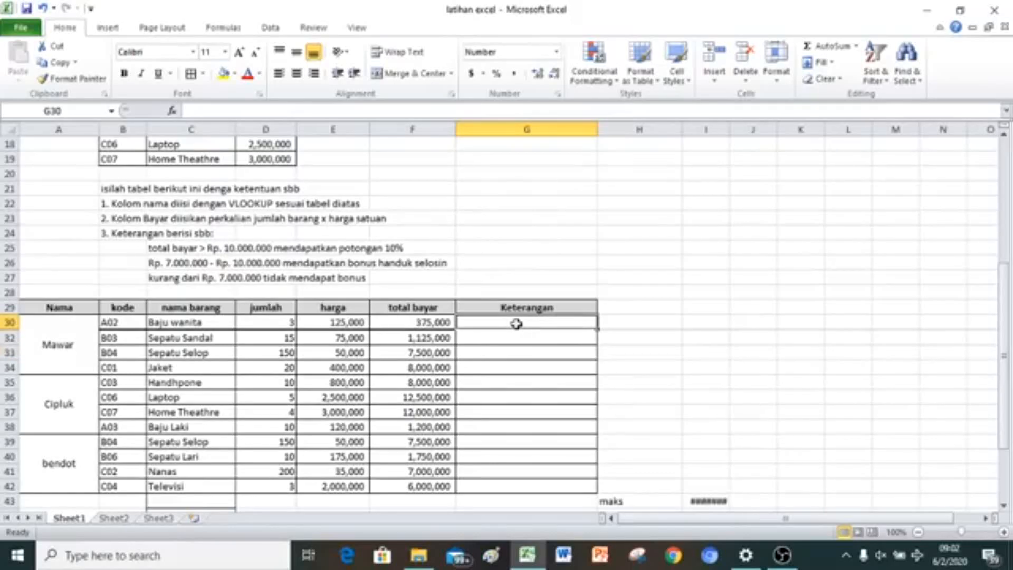
pyautogui.write('=')
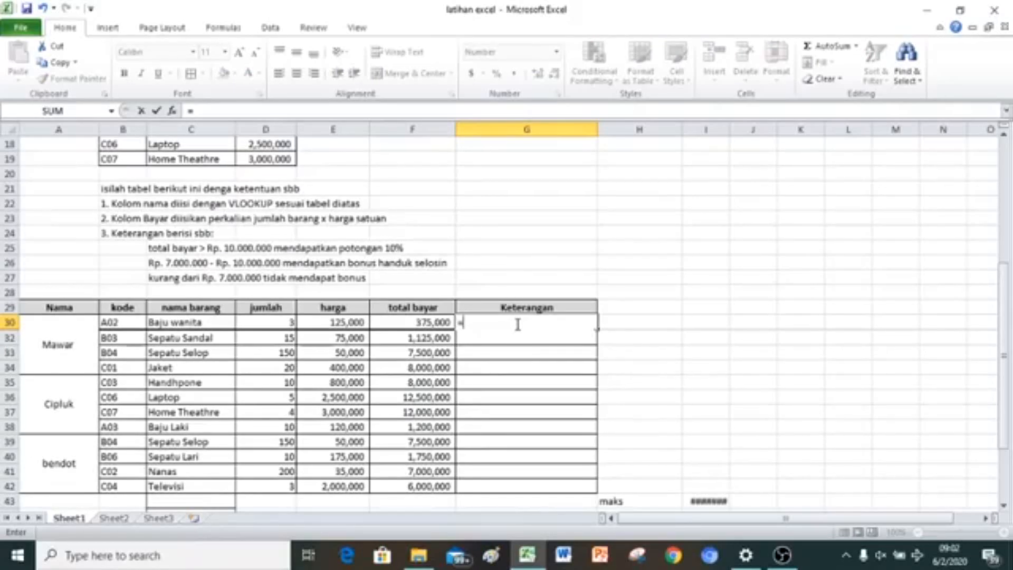
pyautogui.write('if')
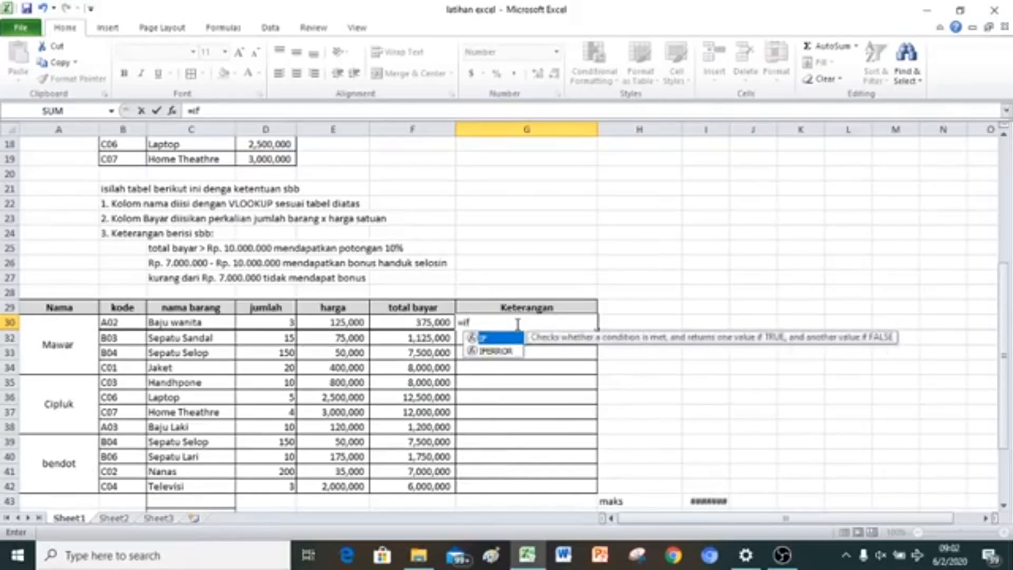
pyautogui.write('(')
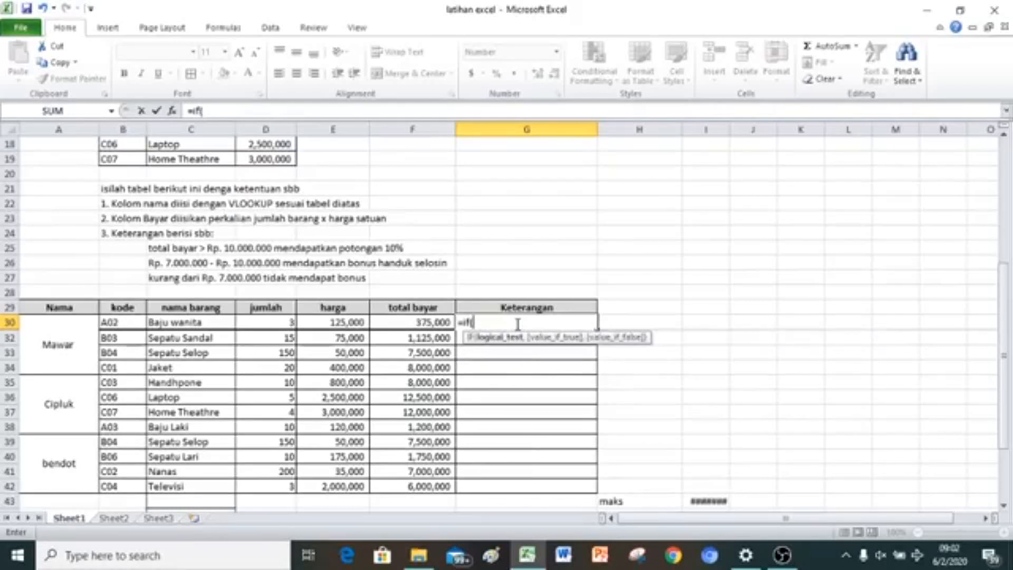
pyautogui.click(419, 322)
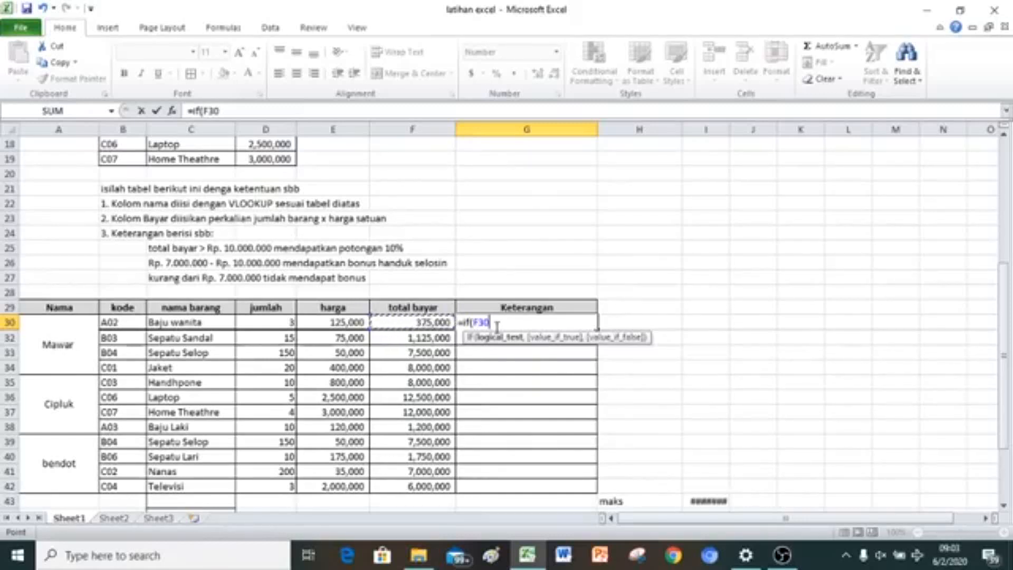
pyautogui.write('>10')
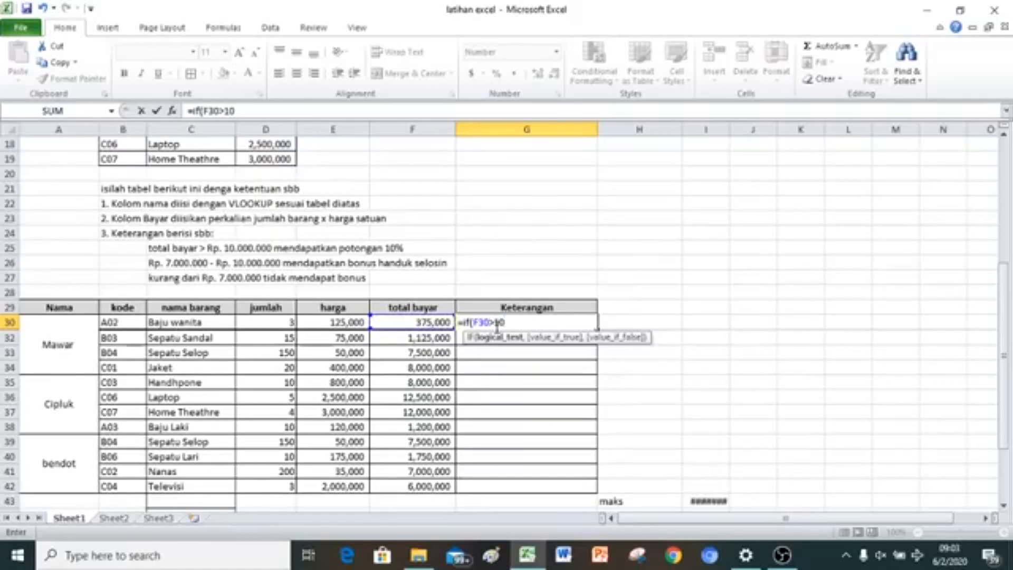
pyautogui.write('000000')
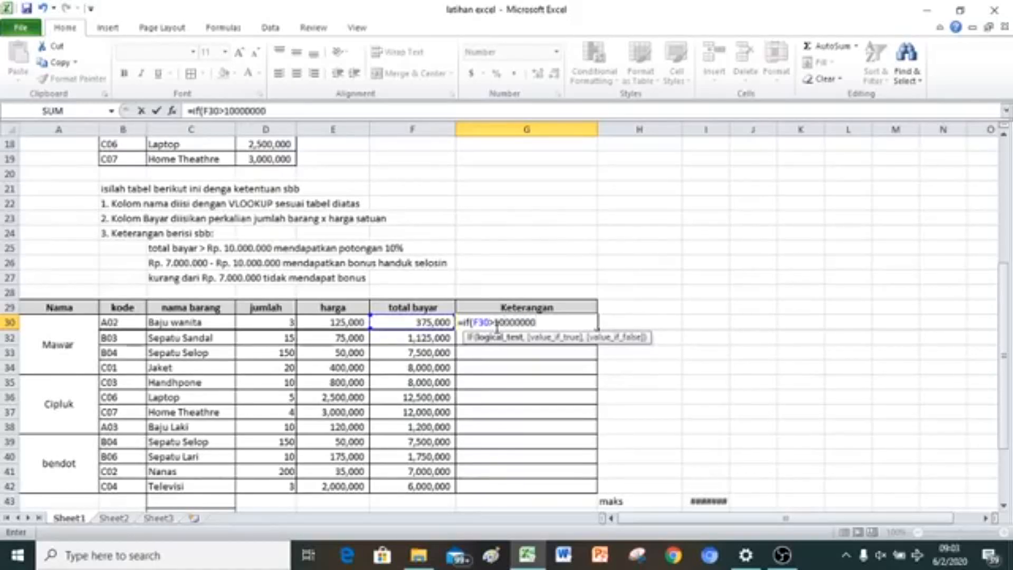
pyautogui.write(',')
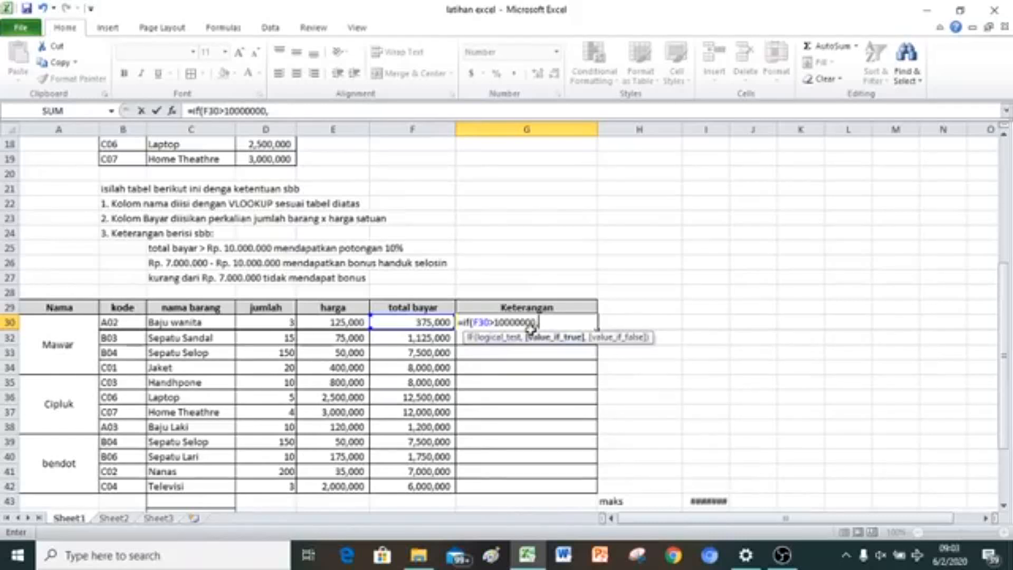
pyautogui.press('BackSpace')
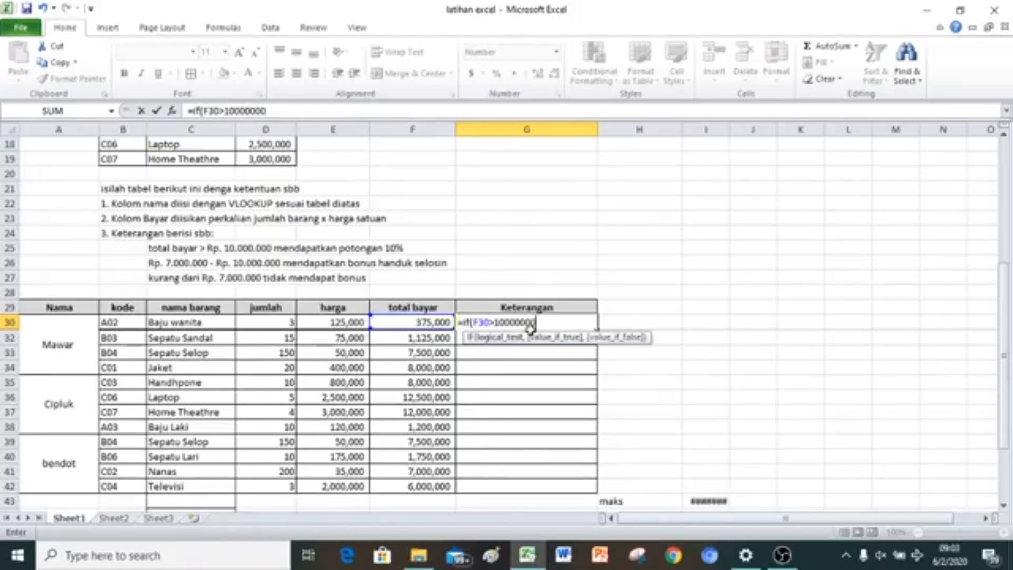
pyautogui.write(';')
pyautogui.press('BackSpace')
pyautogui.write(',')
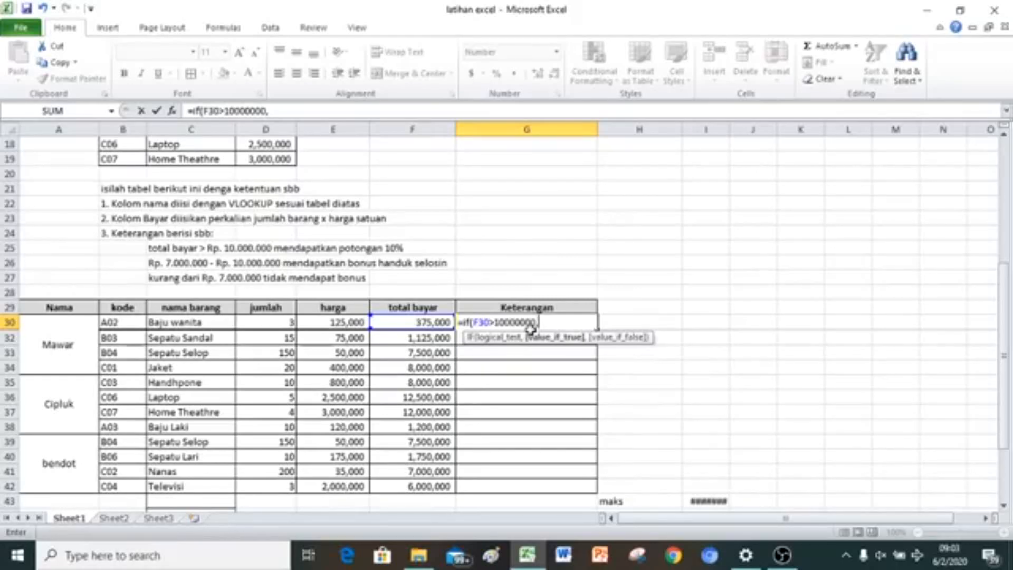
pyautogui.press('BackSpace')
pyautogui.write(';')
# Step: Add F30-10%*F30 as the value-if-true argument of the IF formula in G30
pyautogui.click(427, 323)
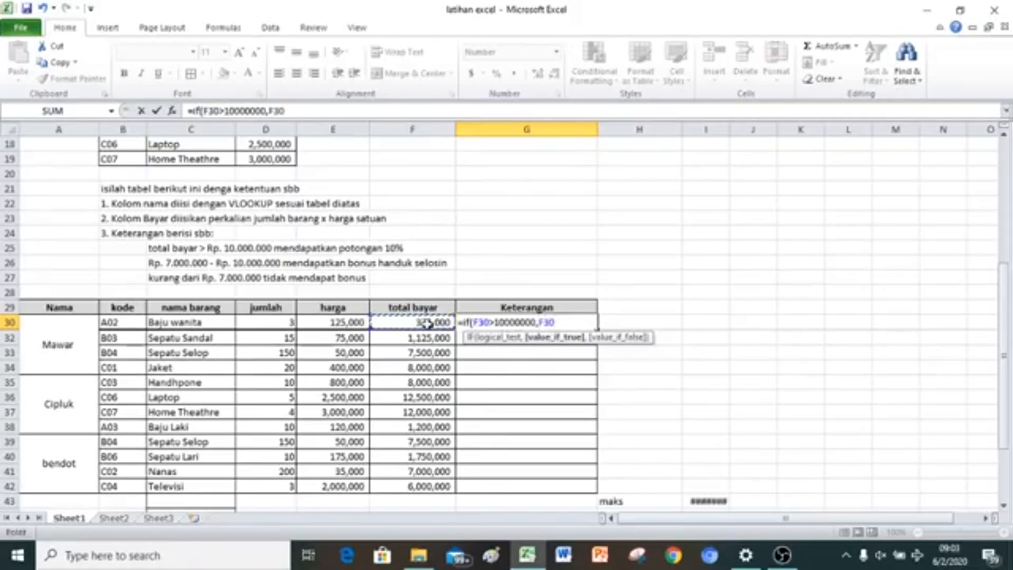
pyautogui.write('-10')
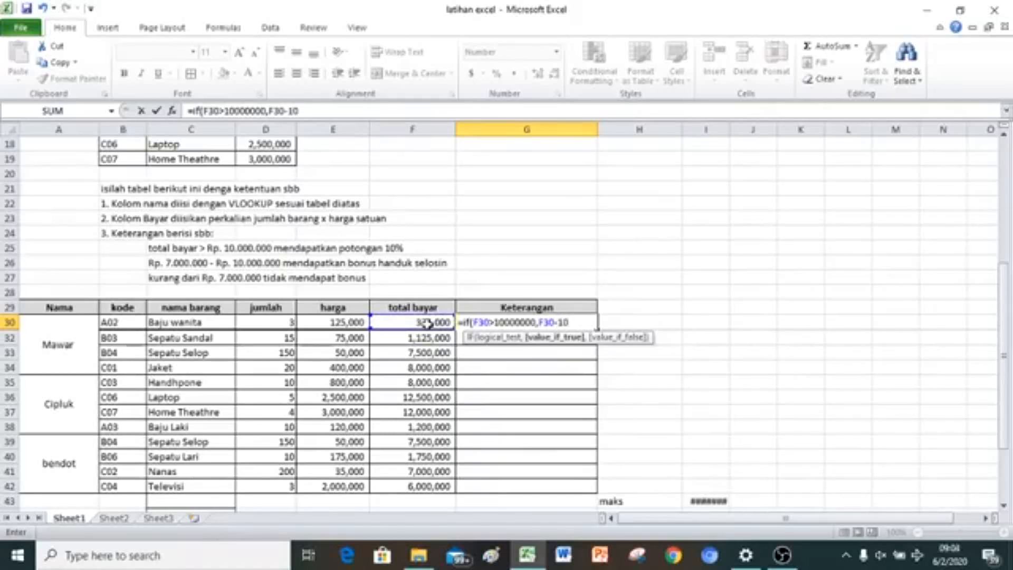
pyautogui.write('%*')
pyautogui.click(428, 323)
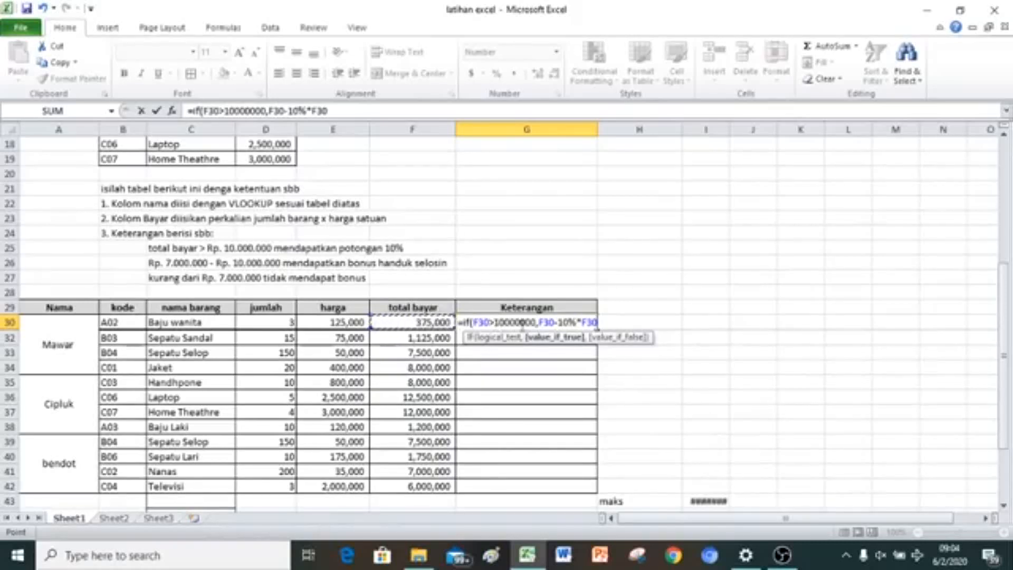
# Step: Nest a second IF in the G30 formula's value-if-false argument with the condition F30>=7000000
pyautogui.write(',')
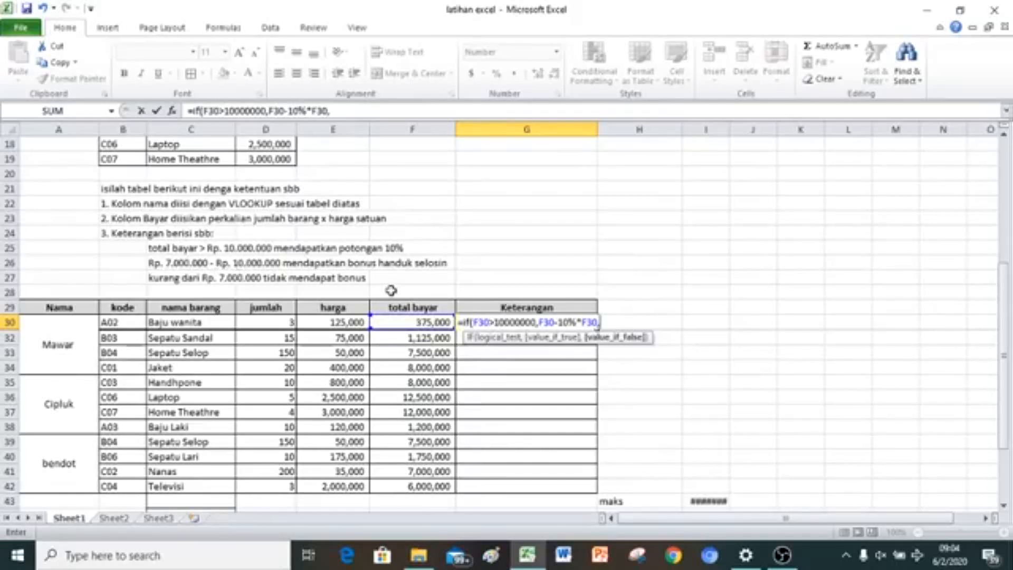
pyautogui.write('if(')
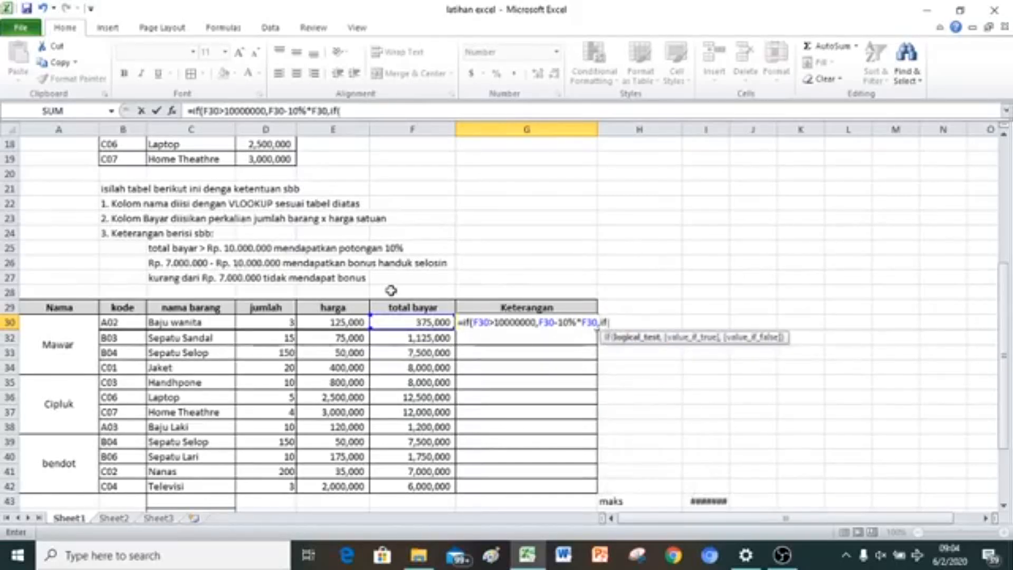
pyautogui.click(419, 322)
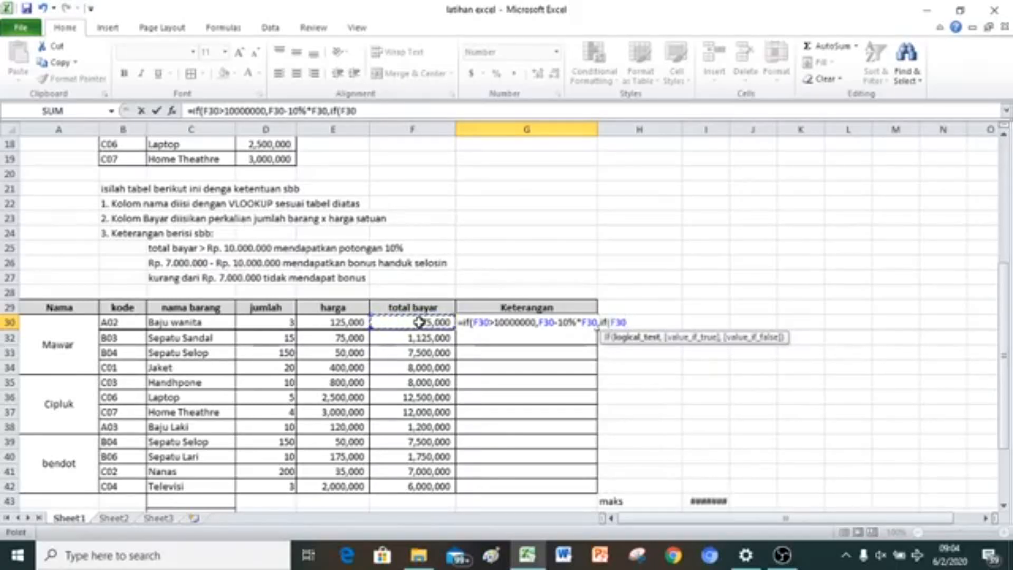
pyautogui.write('>7')
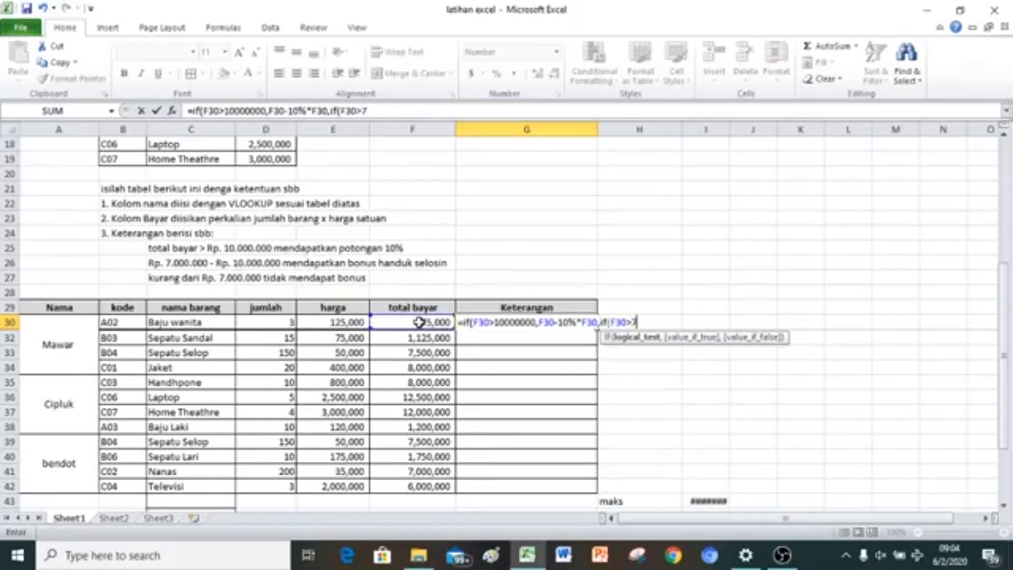
pyautogui.press('BackSpace')
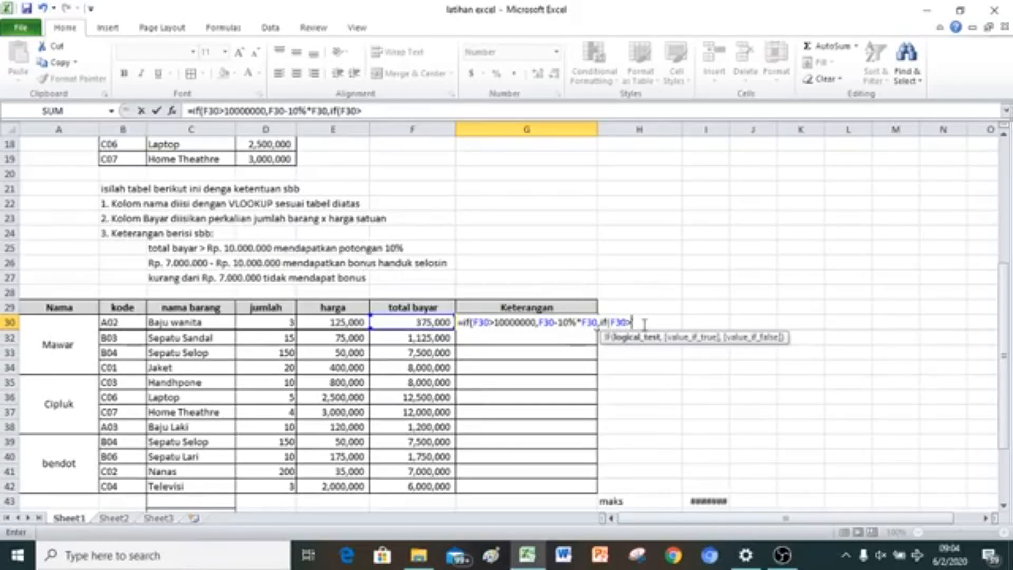
pyautogui.write('=')
pyautogui.write('700000')
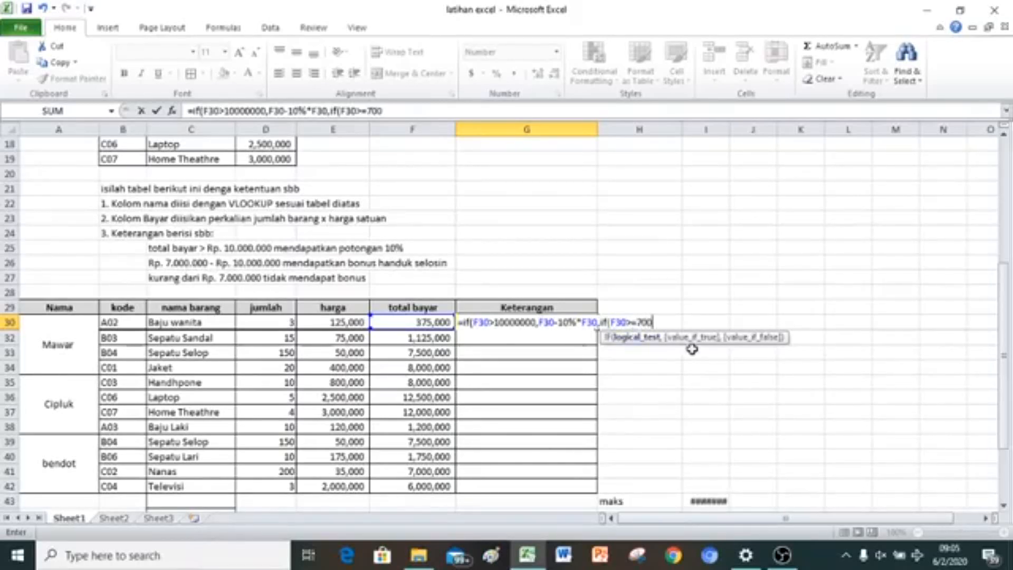
pyautogui.write('0,')
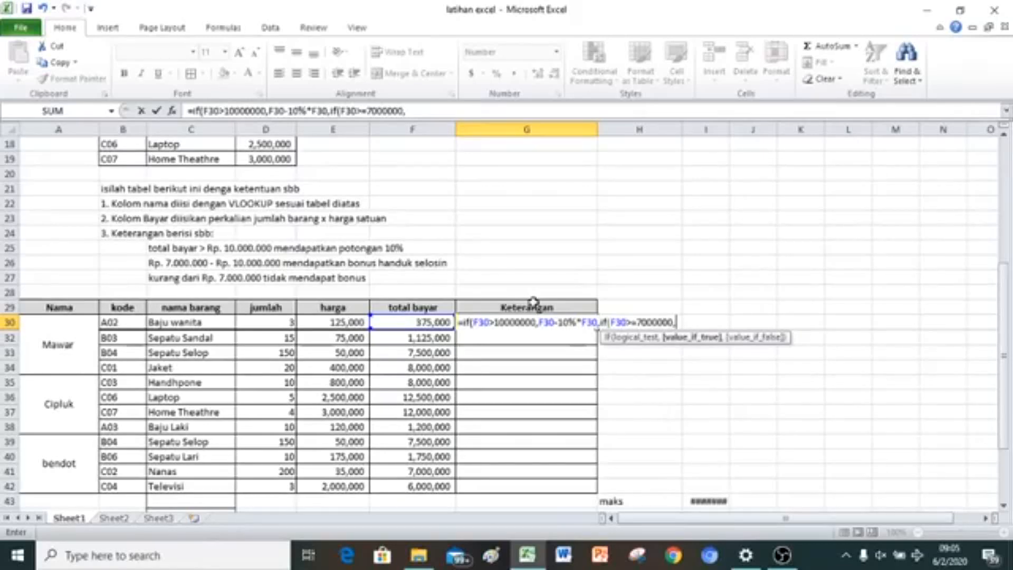
# Step: Add the text "mendapat handuk selosin" as the nested IF's value-if-true argument, followed by a comma
pyautogui.write('"menda')
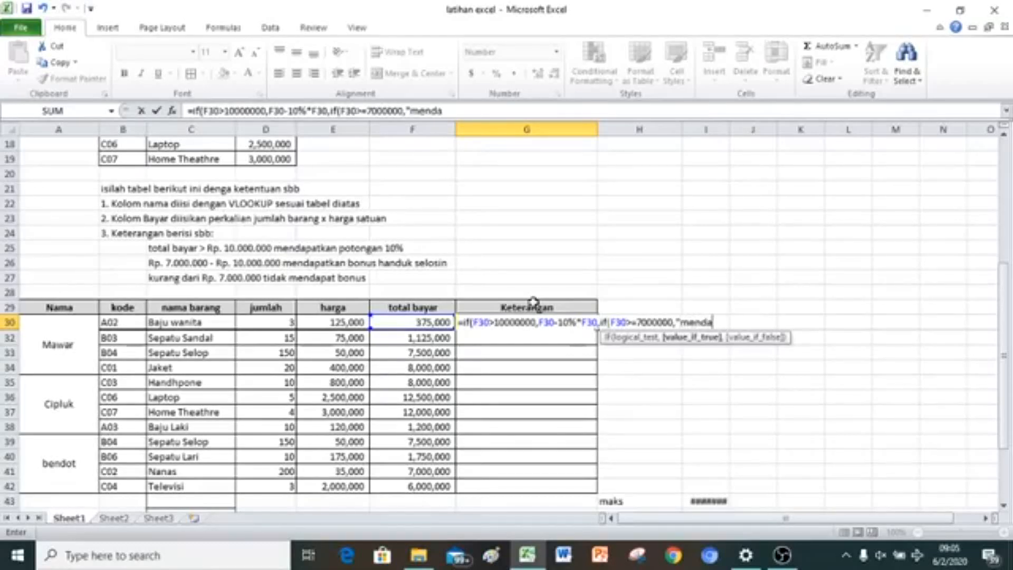
pyautogui.write('pat hand')
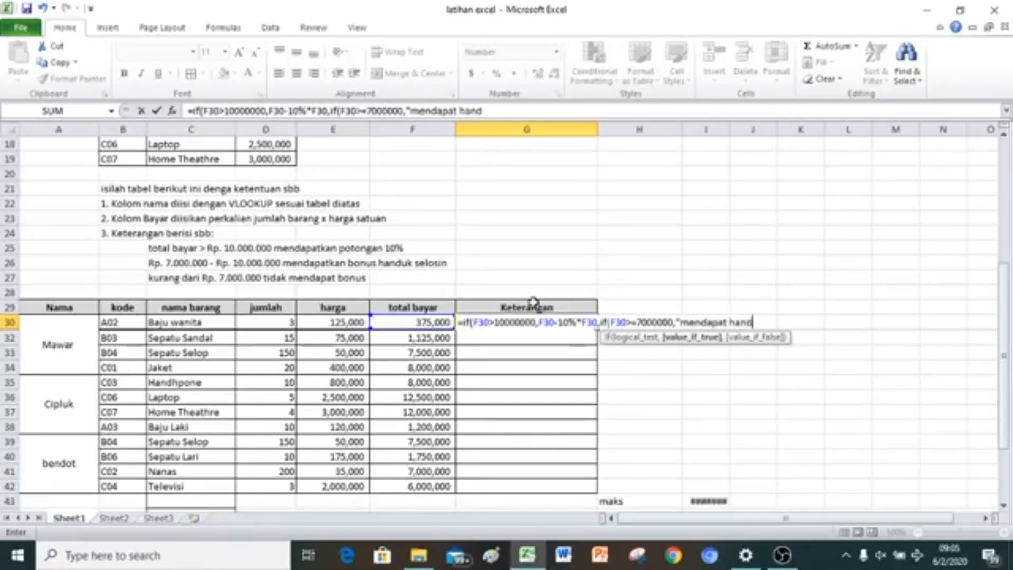
pyautogui.write('uk se')
pyautogui.write('los')
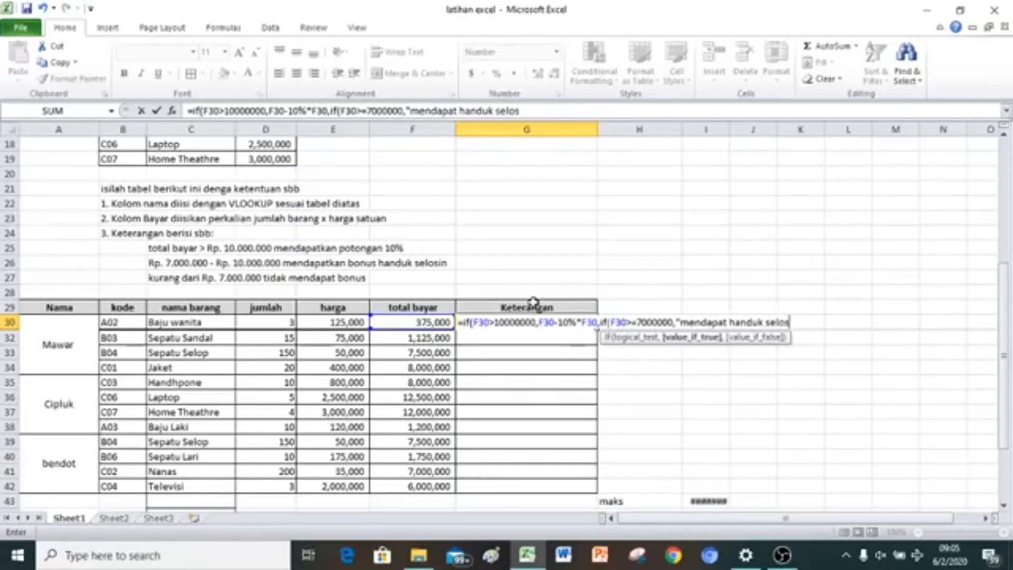
pyautogui.write('in",')
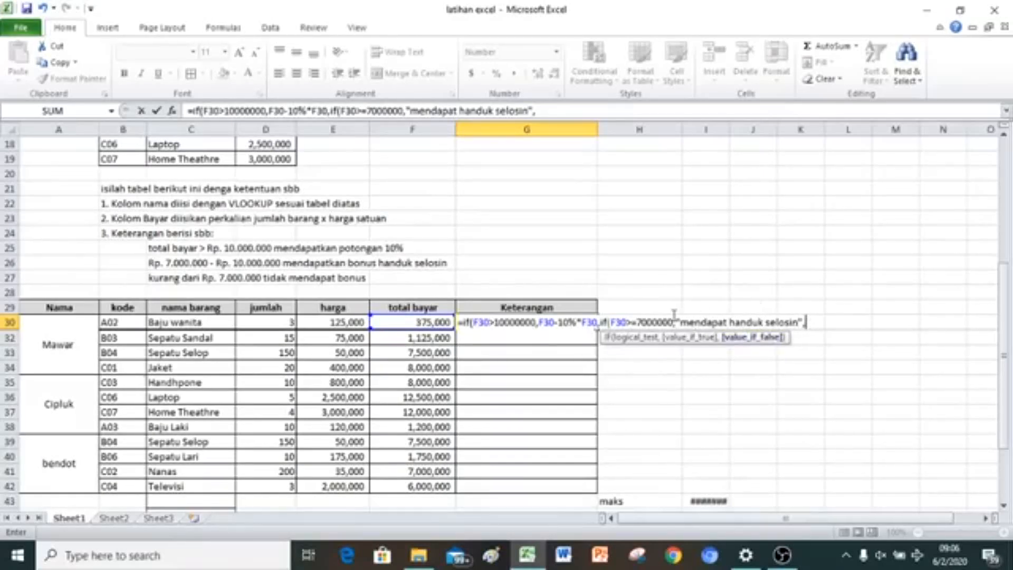
pyautogui.click(433, 330)
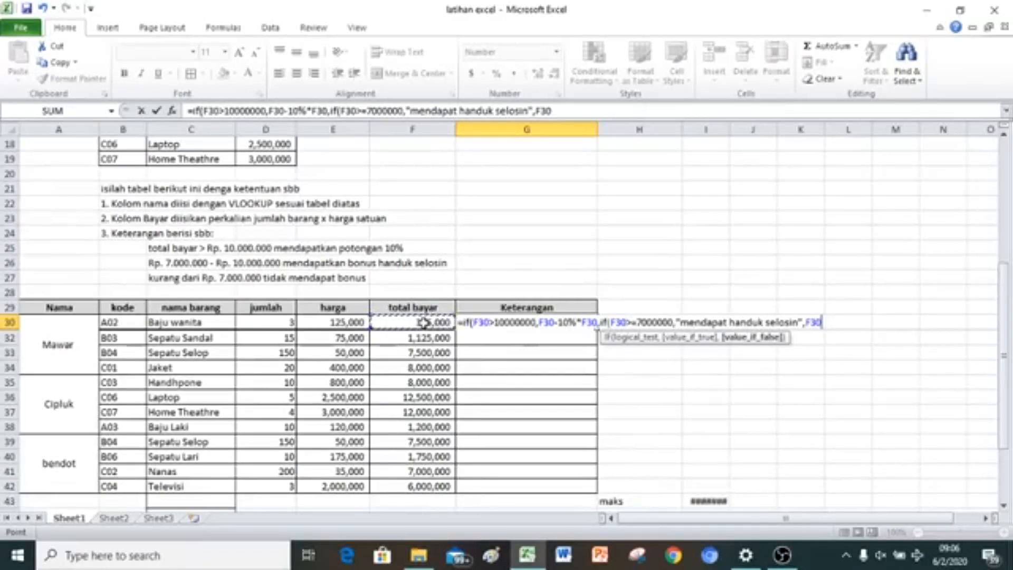
pyautogui.press('BackSpace')
pyautogui.press('BackSpace')
pyautogui.press('BackSpace')
# Step: Nest a third IF in the G30 formula's last value-if-false argument with the condition F30<7000000, followed by a comma
pyautogui.write('if(')
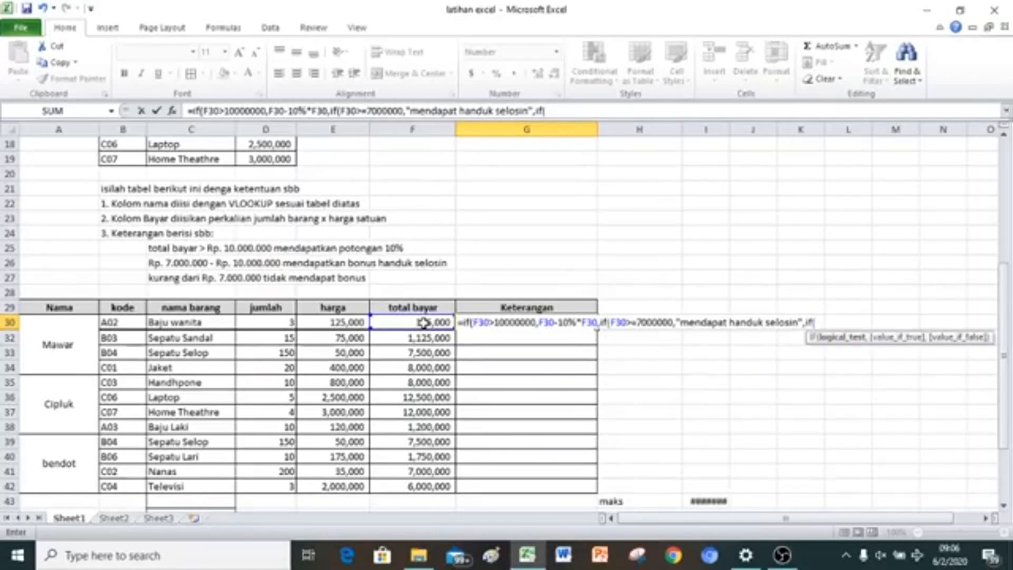
pyautogui.click(424, 323)
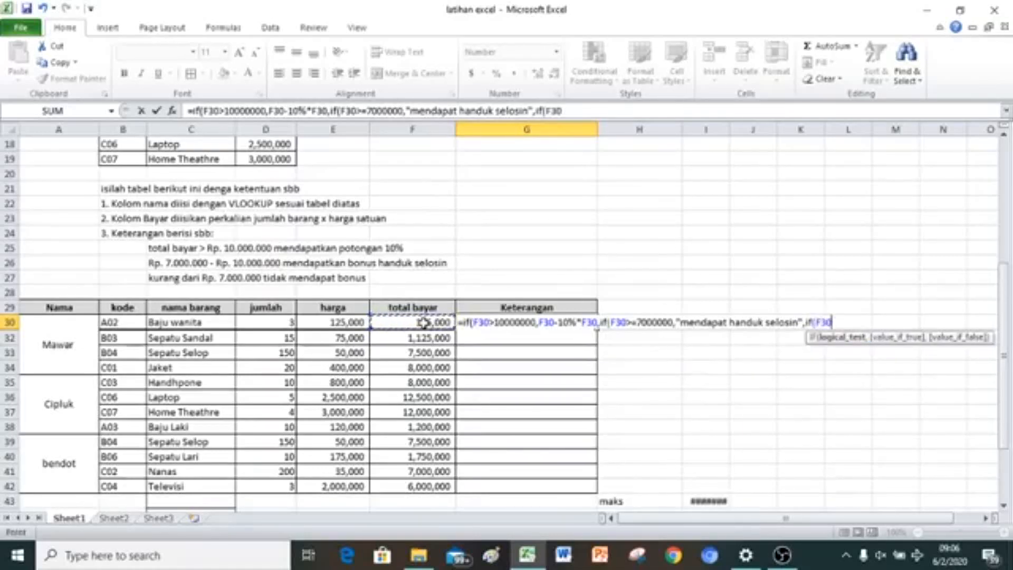
pyautogui.write('<')
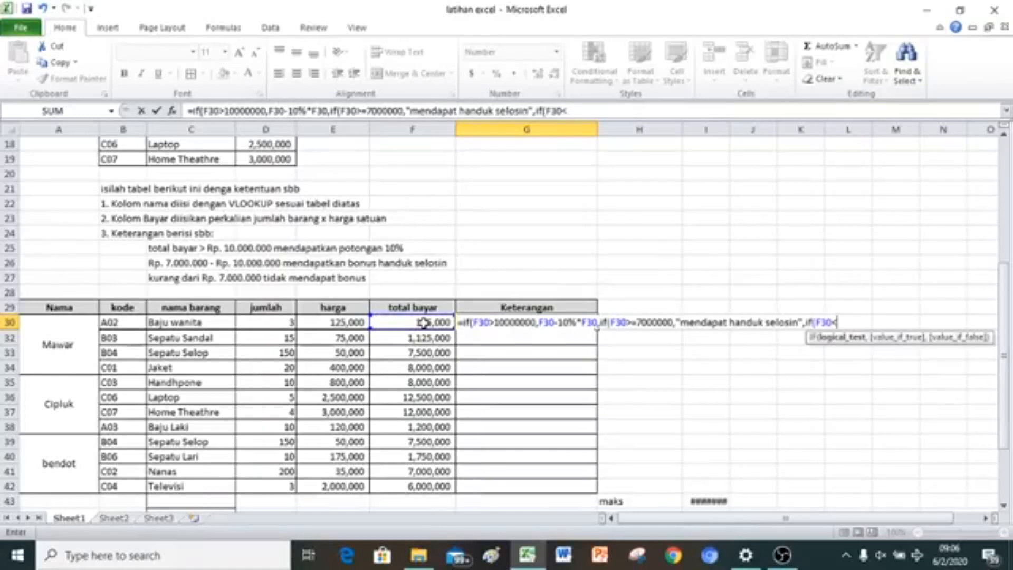
pyautogui.write('7000000')
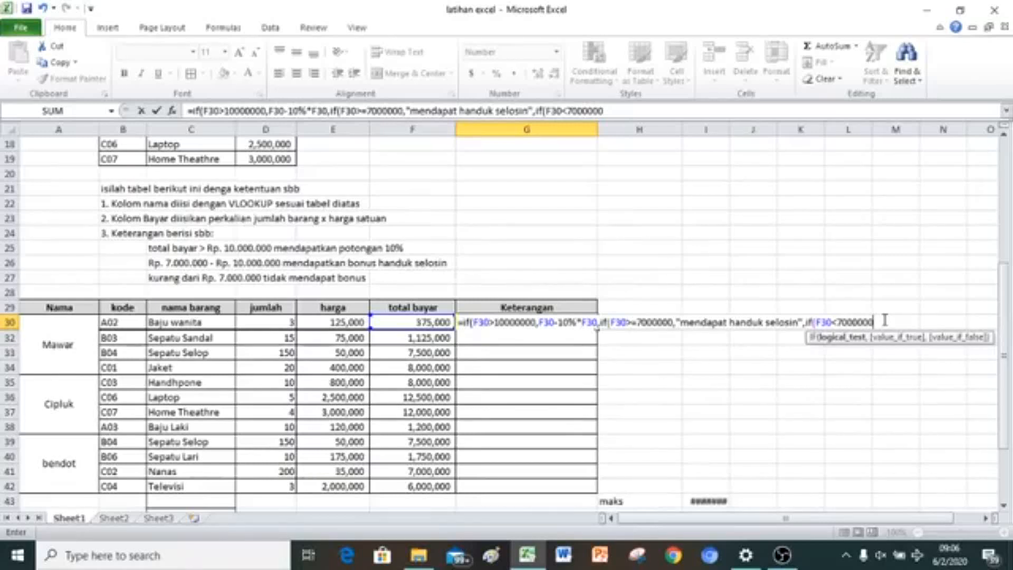
pyautogui.write(',')
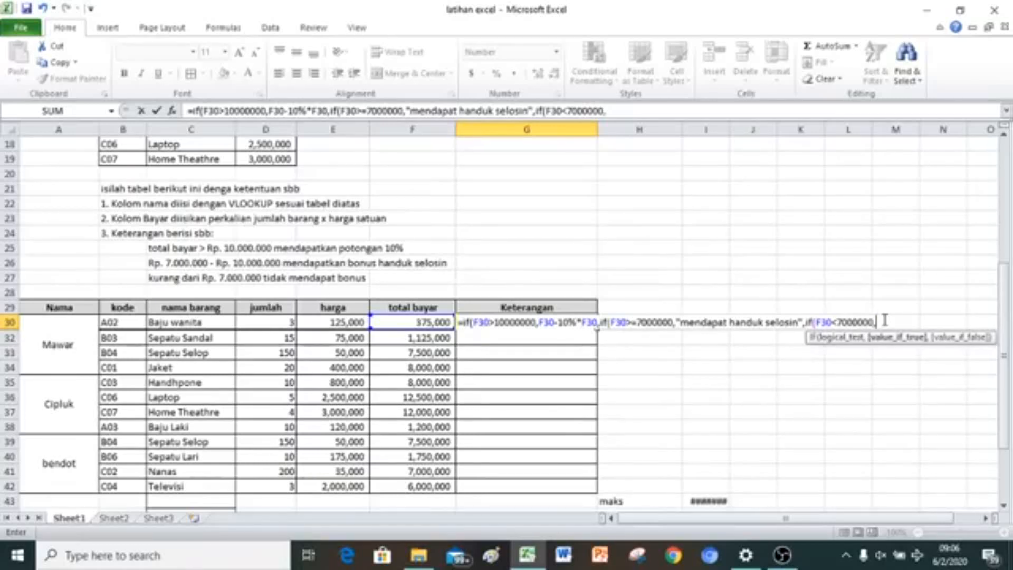
# Step: Return F30 as the third IF's value-if-true argument, close all the parentheses and enter the formula in G30
pyautogui.click(413, 322)
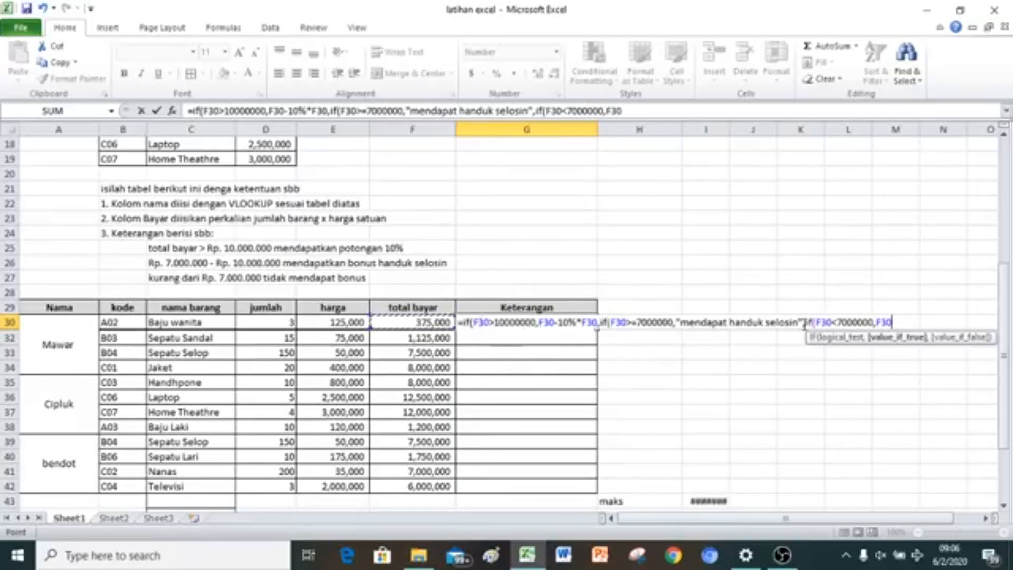
pyautogui.write('))')
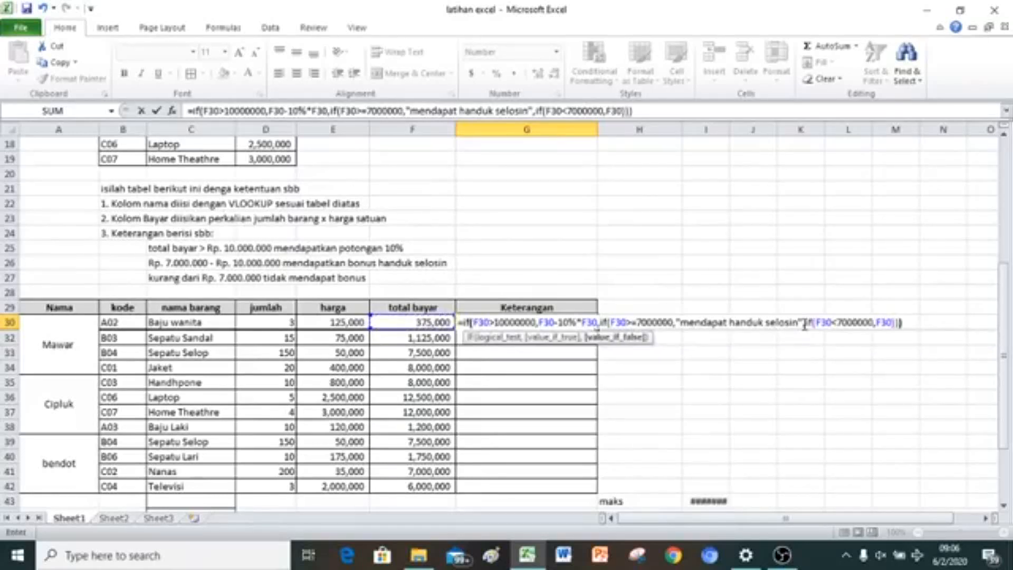
pyautogui.write(')')
pyautogui.press('Return')
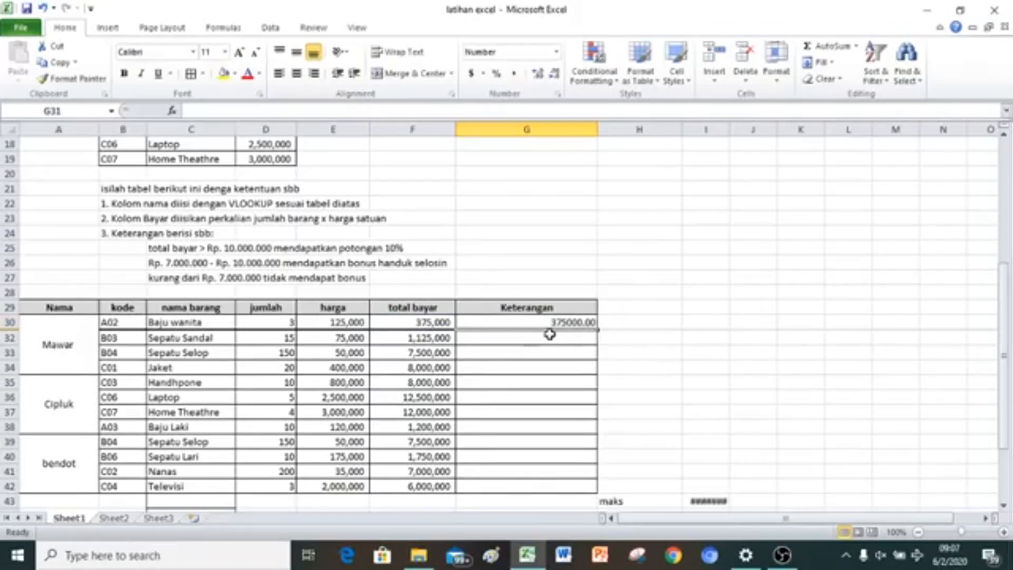
# Step: Format G30 with comma thousands separators and no decimals, and fill its formula down to G42
pyautogui.click(514, 77)
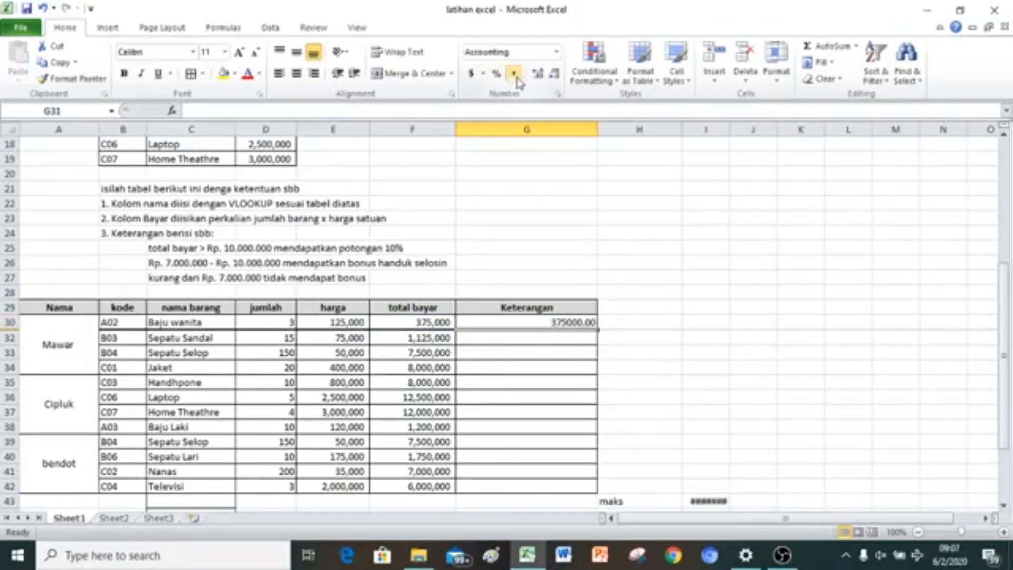
pyautogui.click(566, 322)
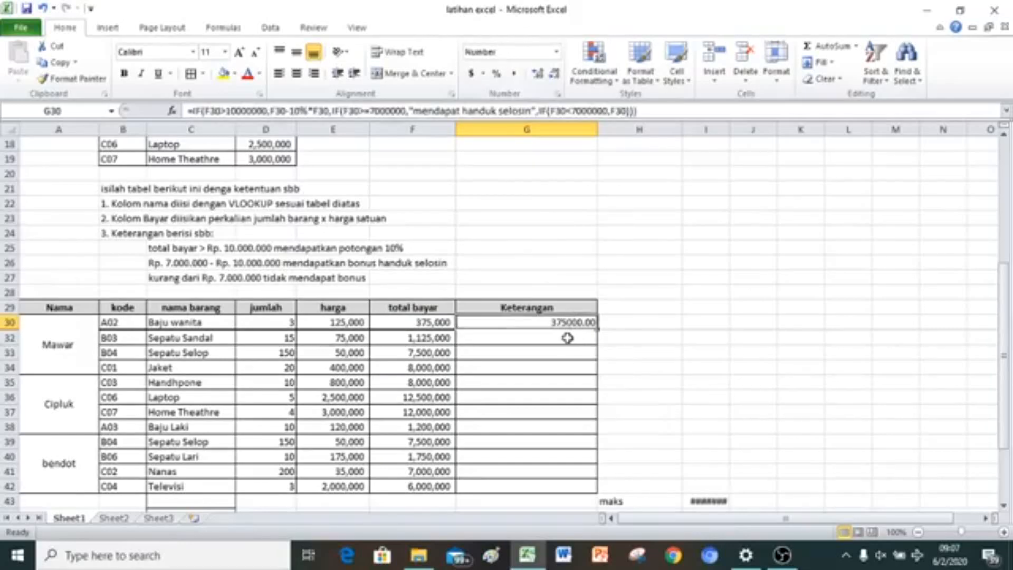
pyautogui.click(515, 76)
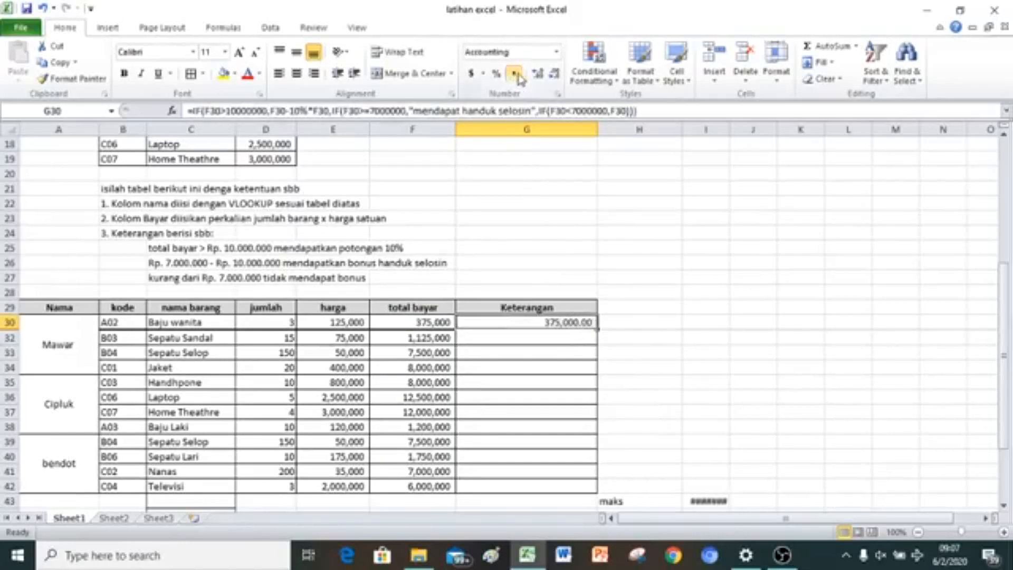
pyautogui.click(538, 74)
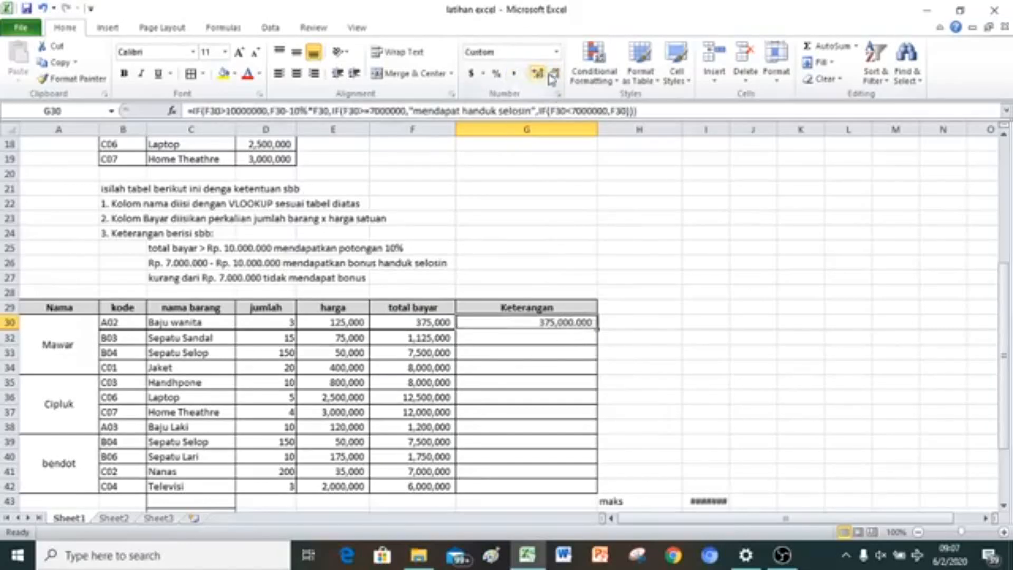
pyautogui.click(552, 75)
pyautogui.click(552, 76)
pyautogui.click(552, 76)
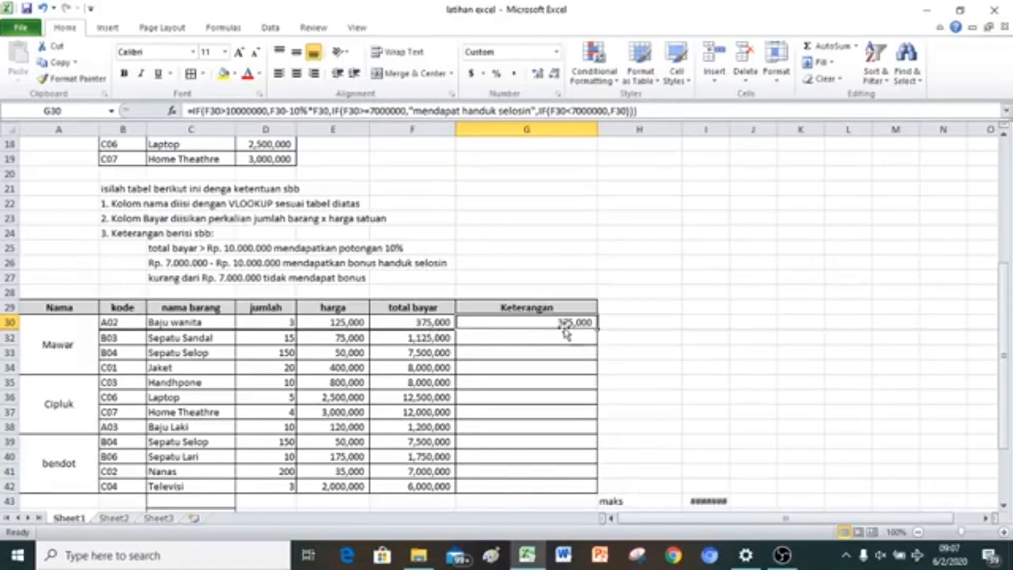
pyautogui.moveTo(598, 328); pyautogui.dragTo(585, 489)
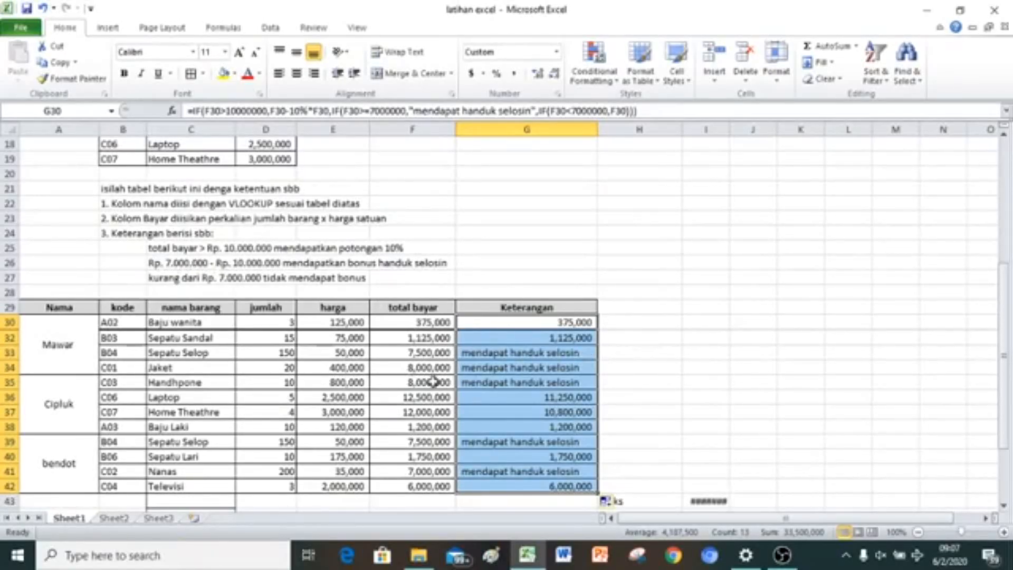
# Step: Set the jumlah of the Jaket row in D34 to 30
pyautogui.click(286, 369)
pyautogui.write('30')
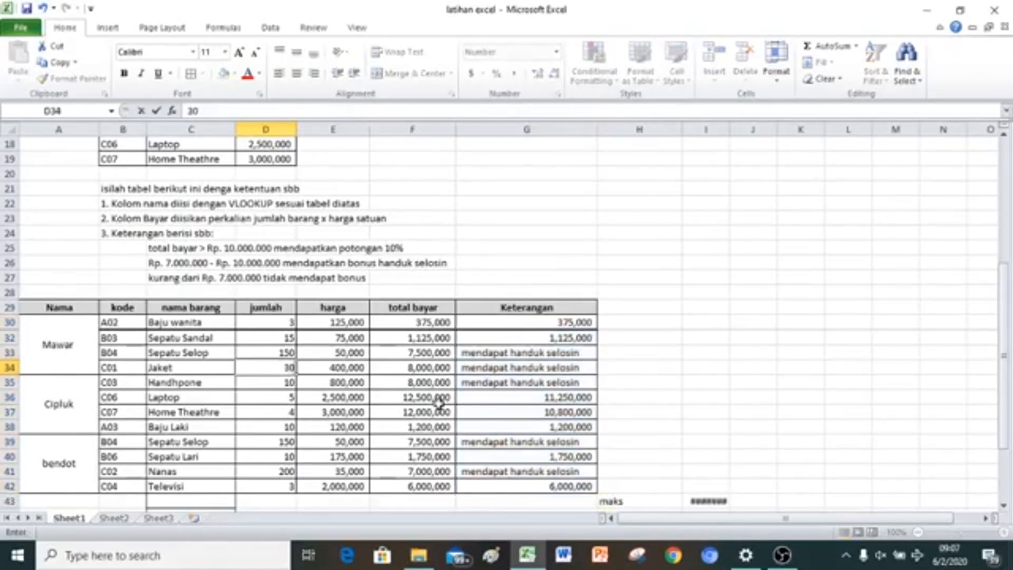
pyautogui.press('Return')
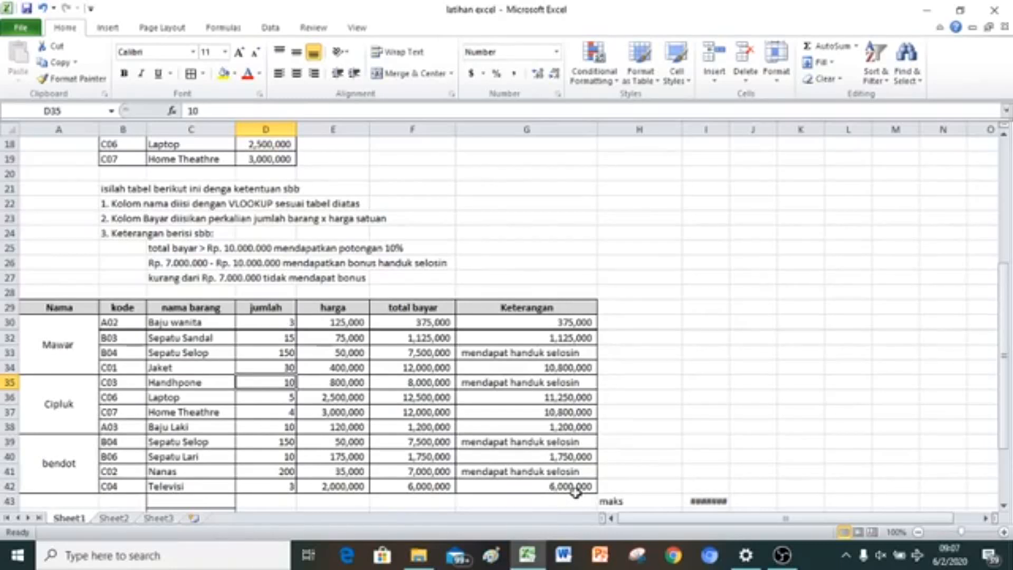
# Step: Clear the Keterangan formulas from G30 through G42
pyautogui.click(642, 320)
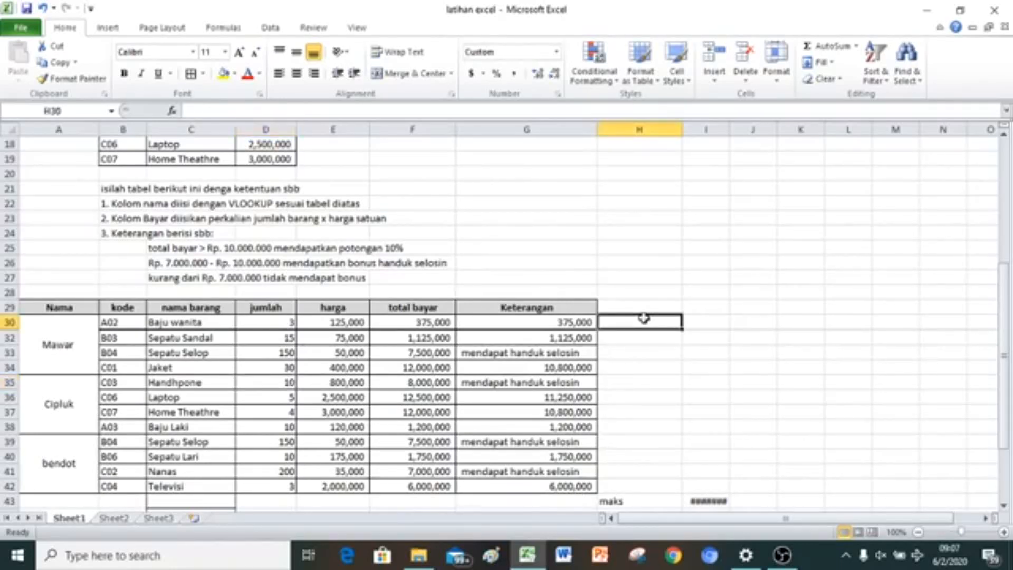
pyautogui.moveTo(541, 324); pyautogui.dragTo(542, 483)
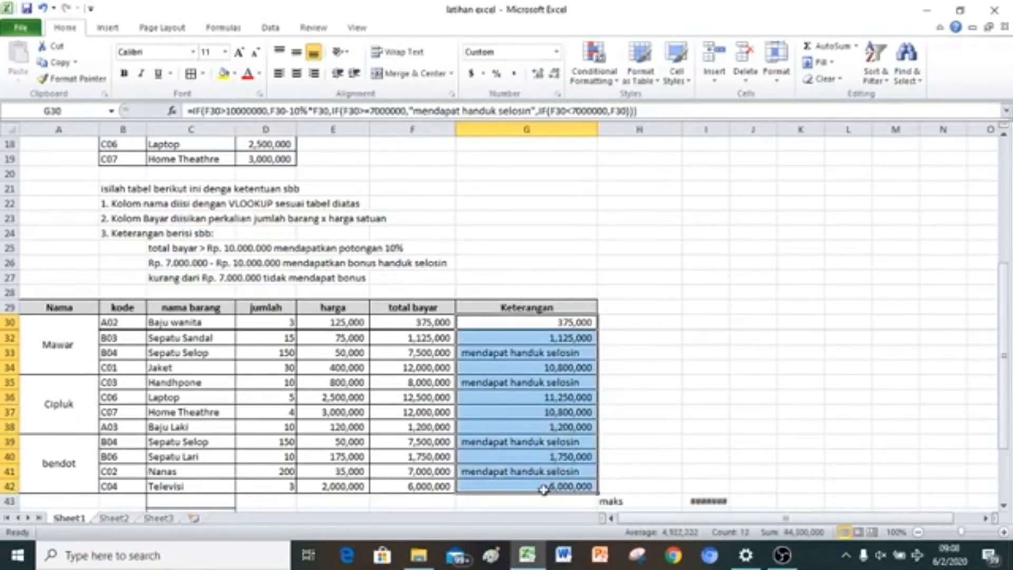
pyautogui.press('Delete')
# Step: Begin a fresh IF formula in G30 with the condition F30>10000000, followed by a comma separator
pyautogui.click(535, 325)
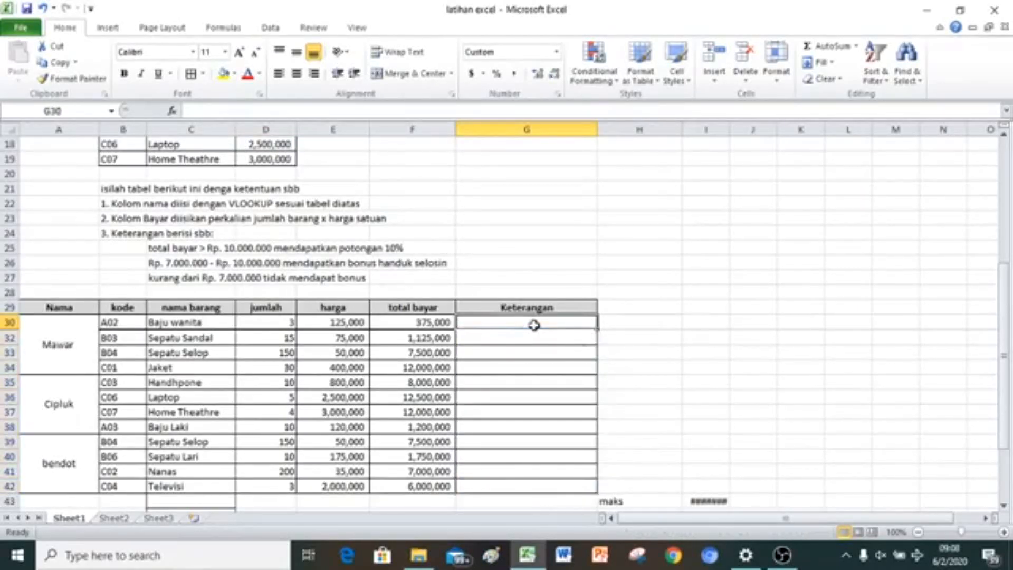
pyautogui.write('=')
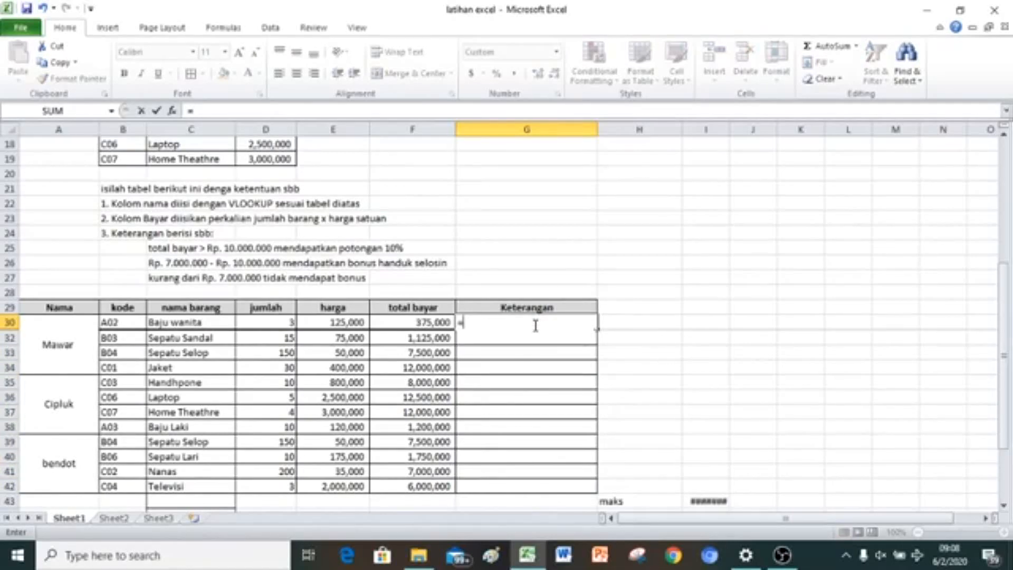
pyautogui.write('if(')
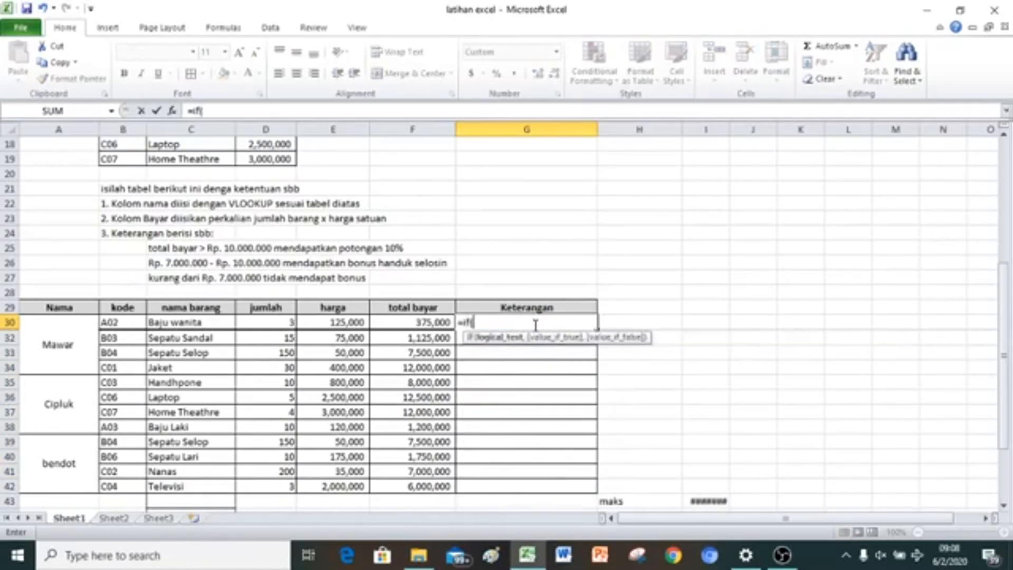
pyautogui.click(426, 322)
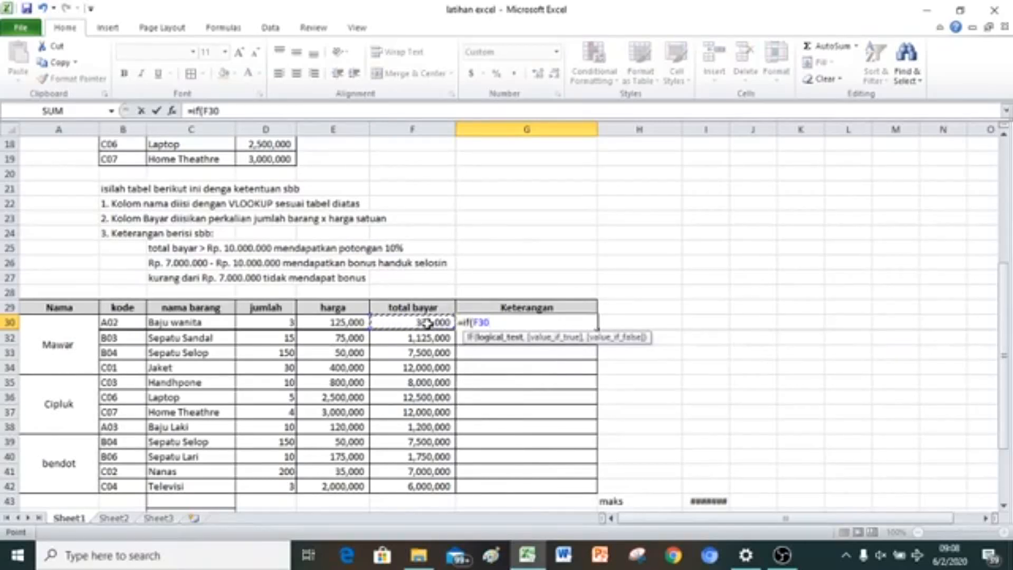
pyautogui.write('>10000000,')
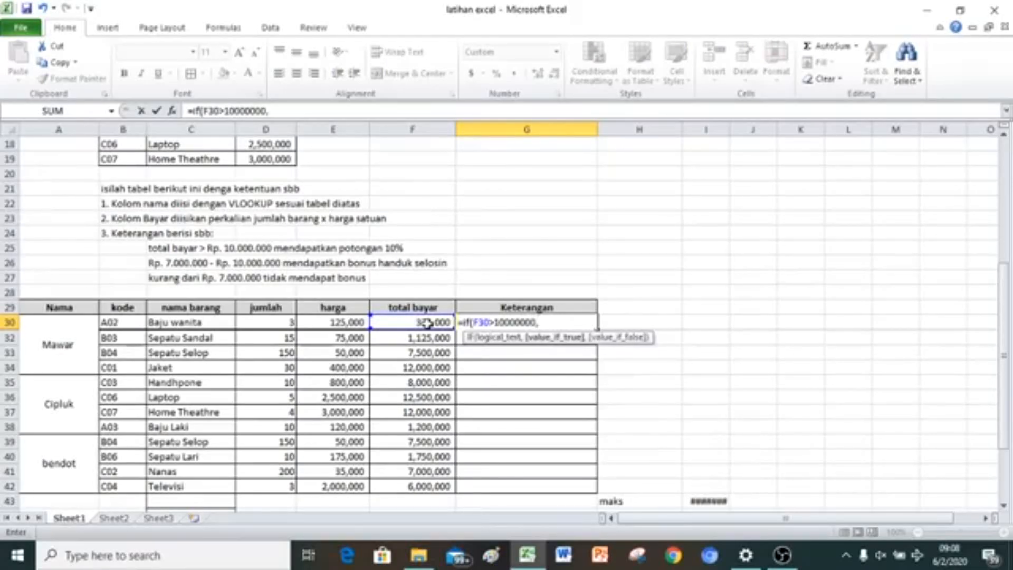
# Step: Add F30-10%*F30 as the value-if-true argument of the IF formula in G30, followed by a comma
pyautogui.click(427, 322)
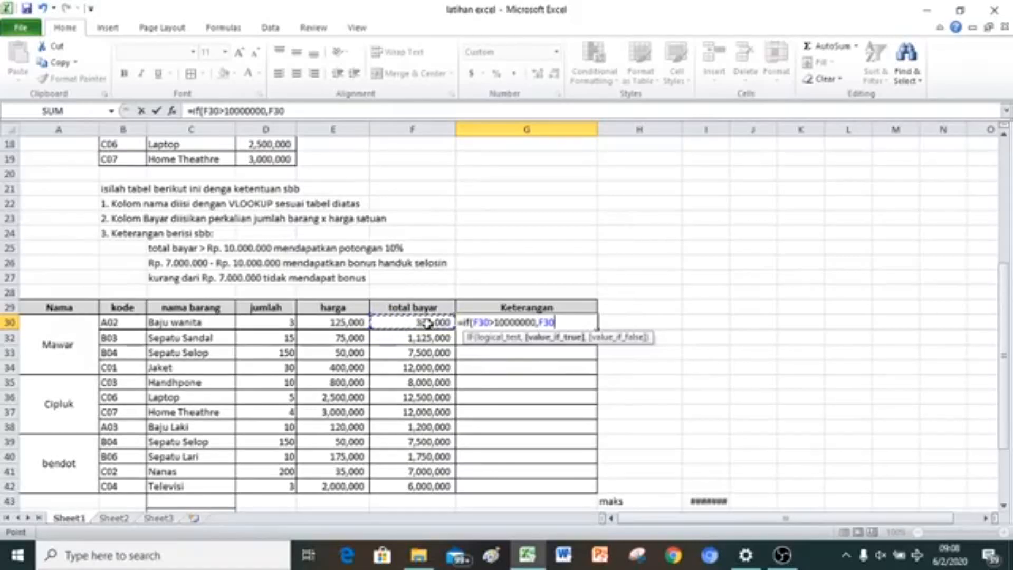
pyautogui.write('-10')
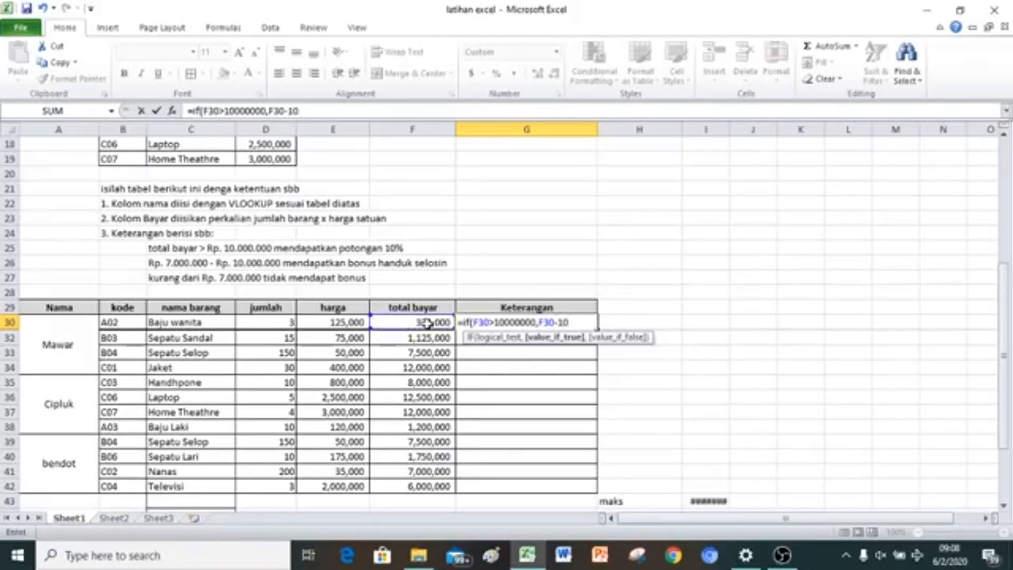
pyautogui.write('%*')
pyautogui.click(427, 323)
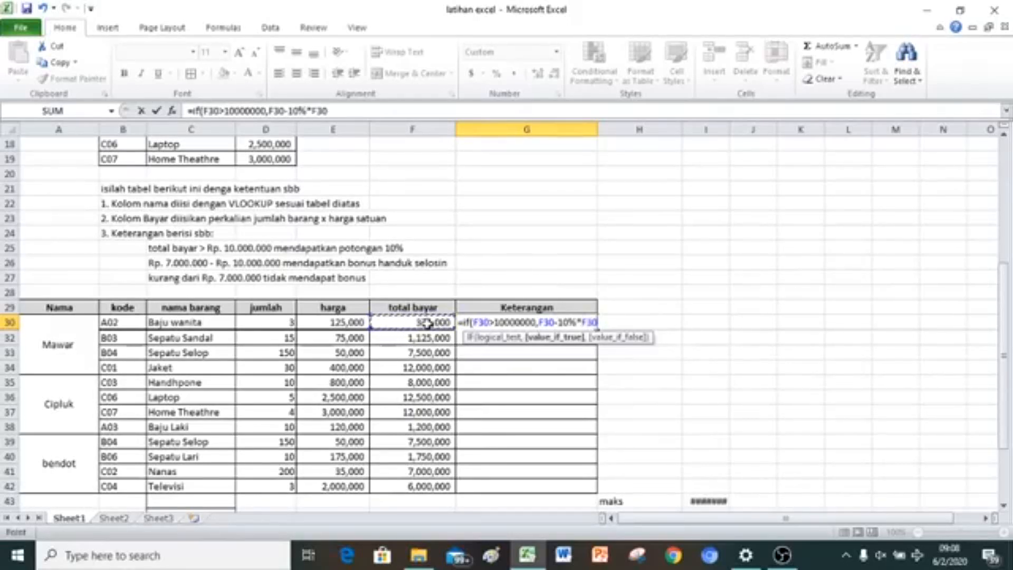
pyautogui.write(',')
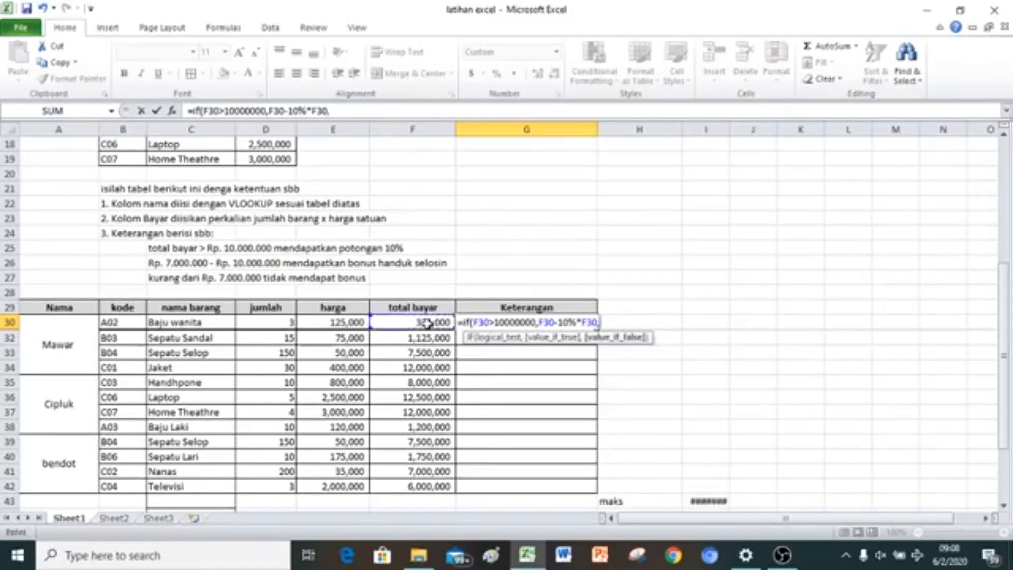
# Step: Nest a second IF in the G30 formula's value-if-false argument with the condition F30>=7000000, followed by a comma
pyautogui.write('if(')
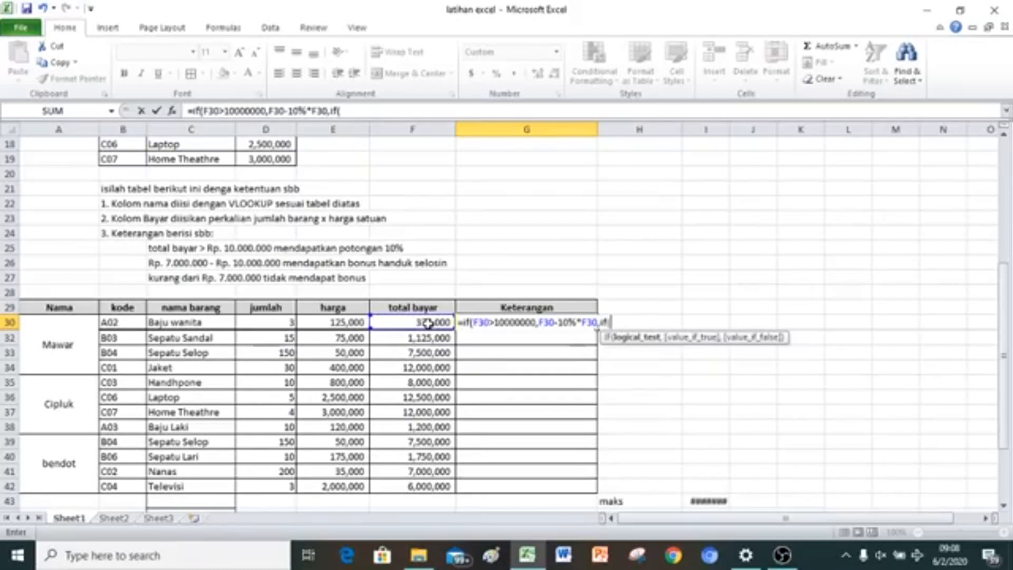
pyautogui.click(428, 323)
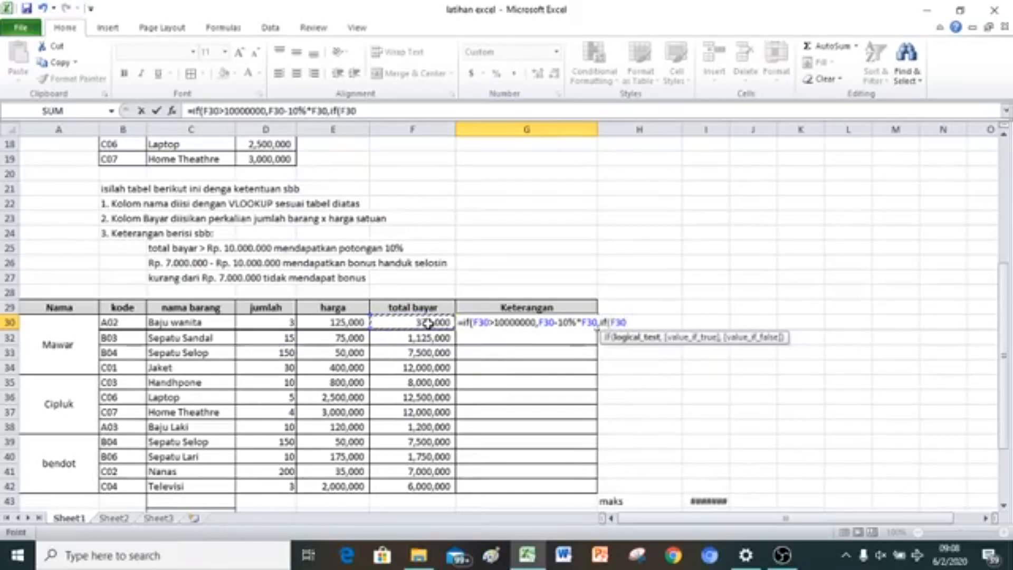
pyautogui.write('>=7')
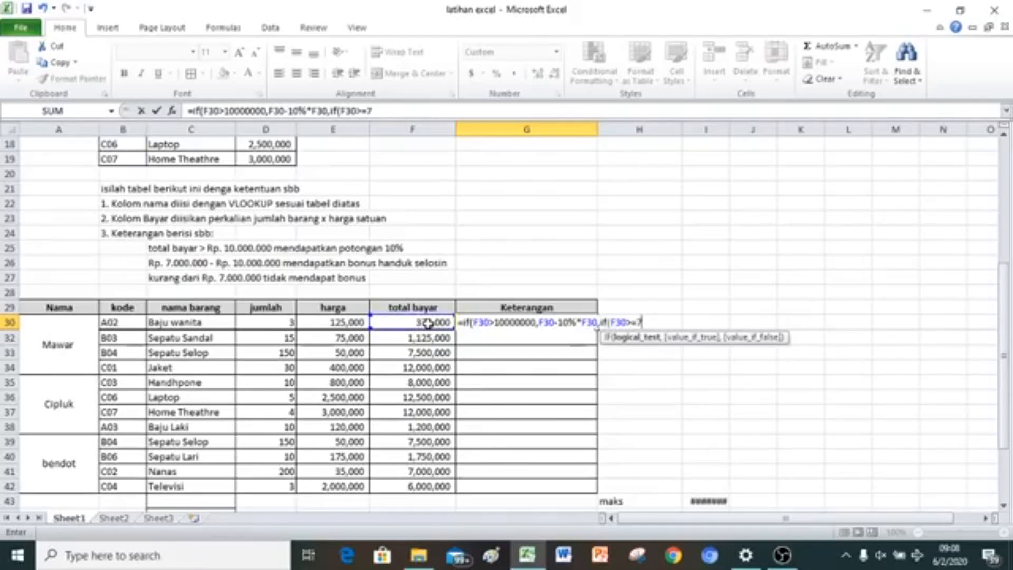
pyautogui.write('00000000')
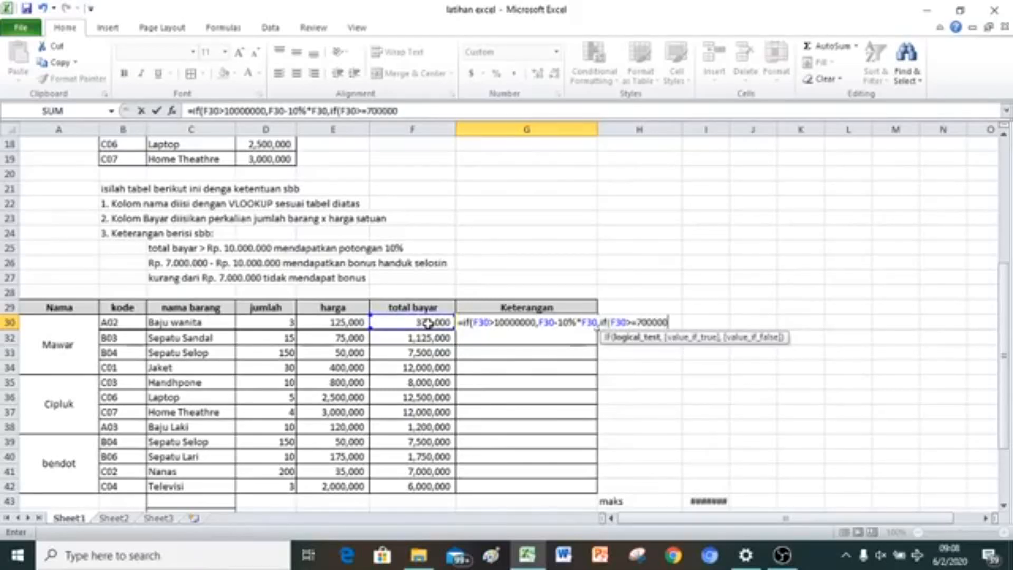
pyautogui.write(',')
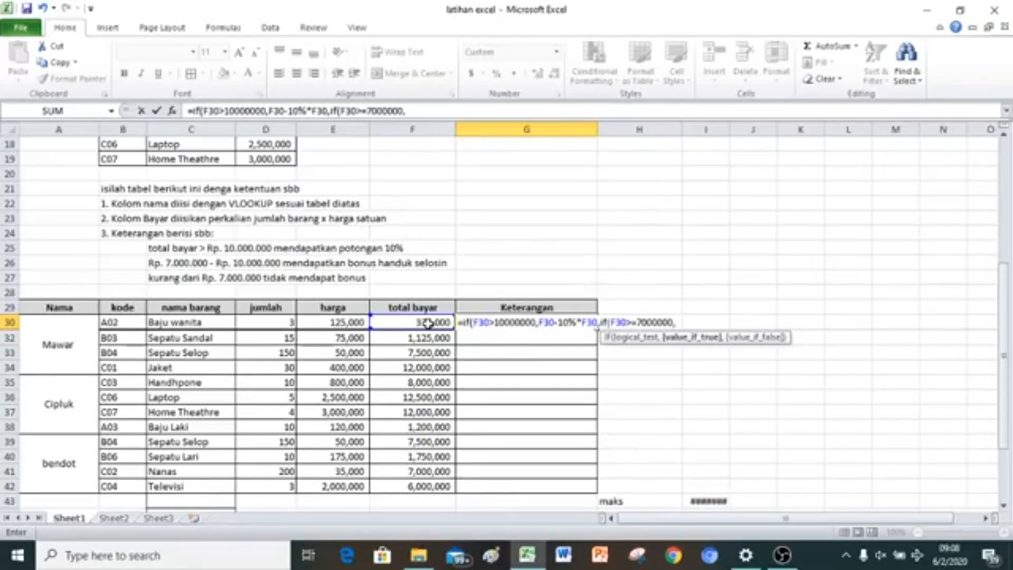
# Step: Add the text "Mendapat bonus handuk selosin" as the nested IF's value-if-true argument in G30, followed by a comma
pyautogui.write('"Mendapat')
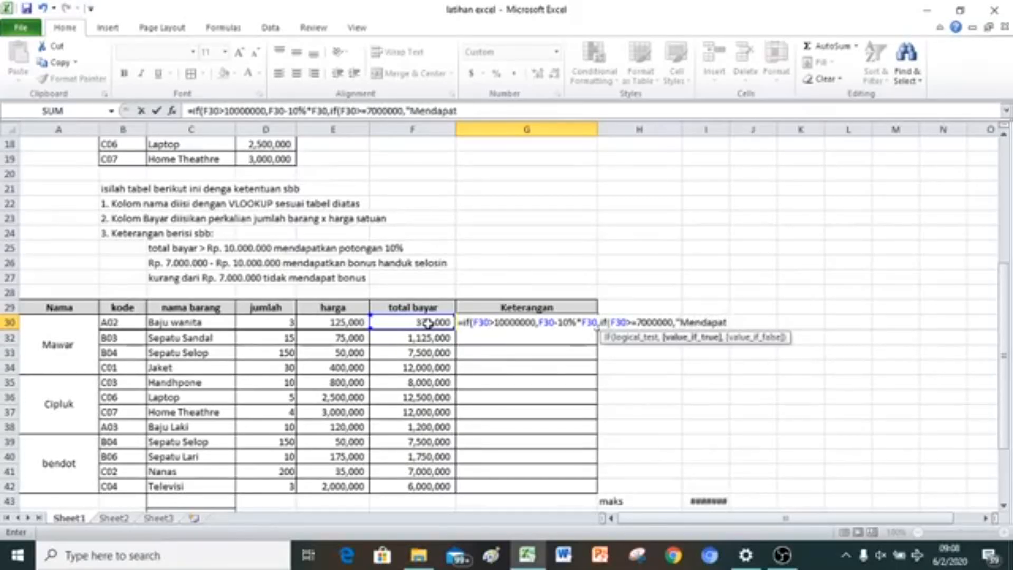
pyautogui.write(' bonus handuk')
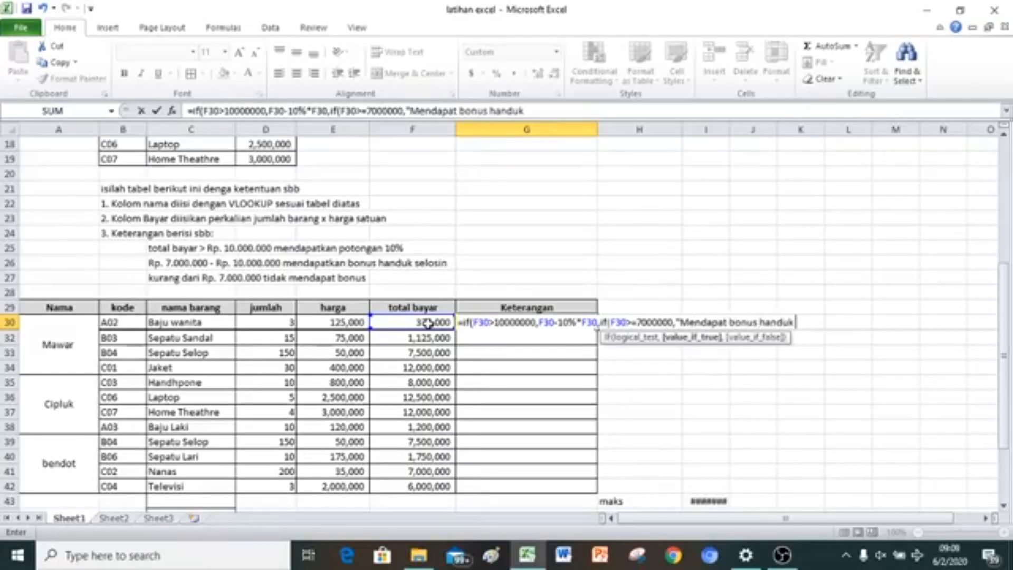
pyautogui.write('osin')
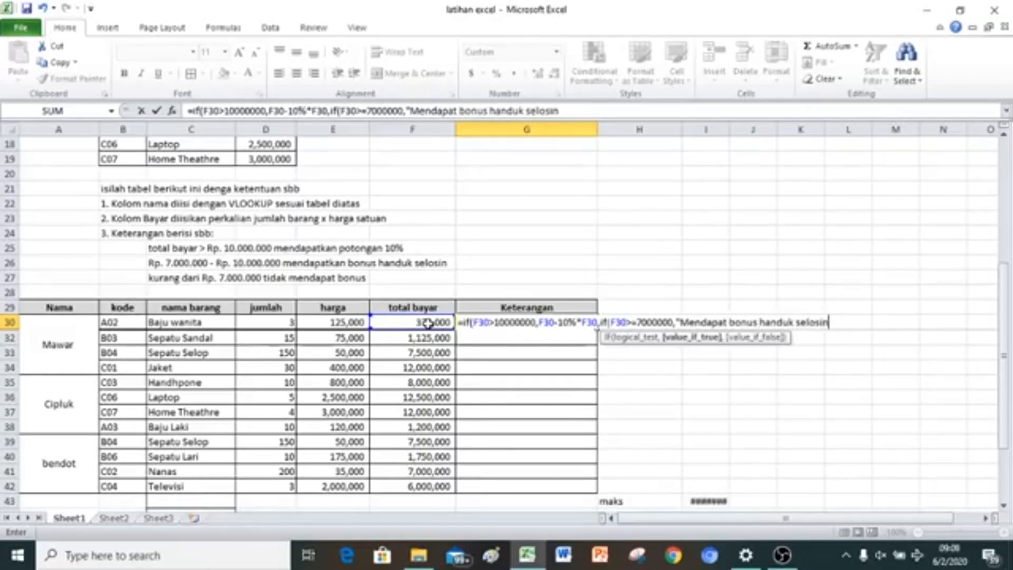
pyautogui.write('",')
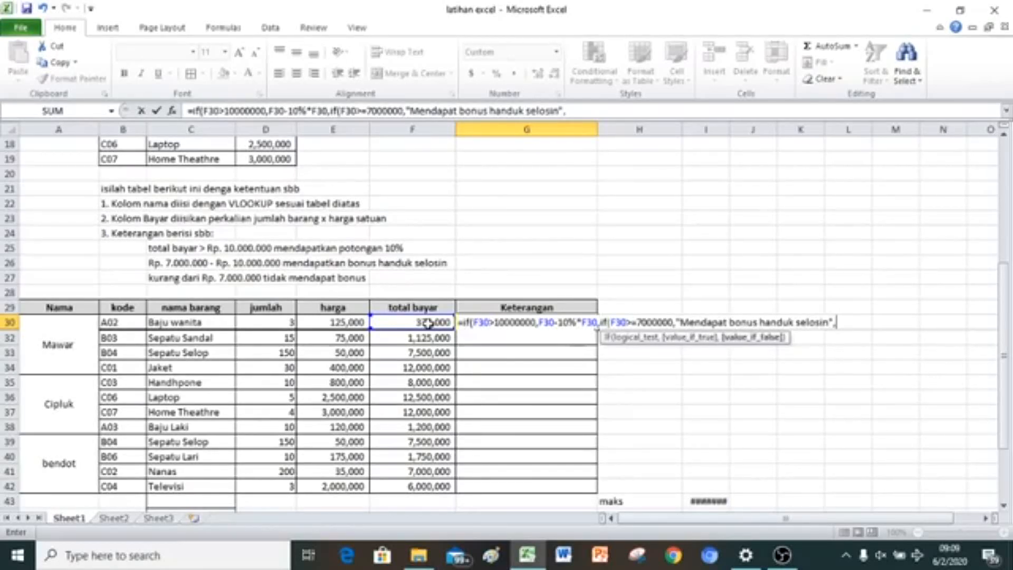
# Step: Use F30 as the nested IF's value-if-false argument, then close and commit the formula in G30
pyautogui.click(428, 323)
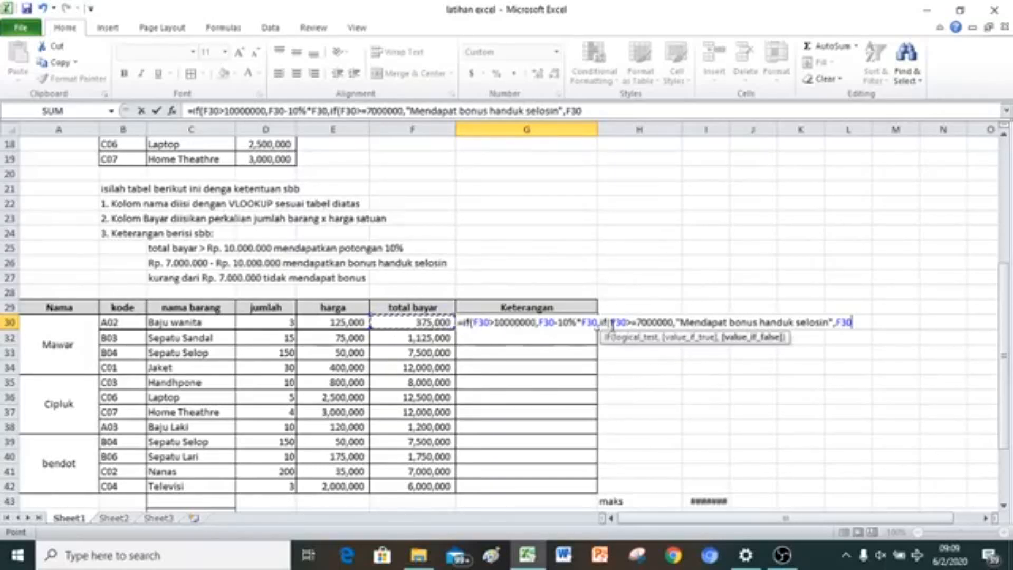
pyautogui.write(')')
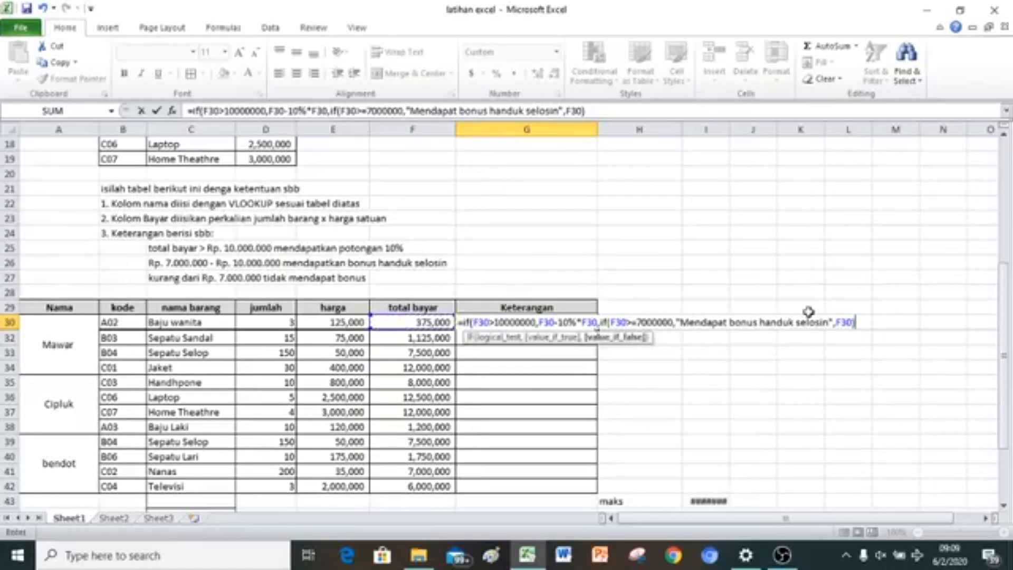
pyautogui.press('Return')
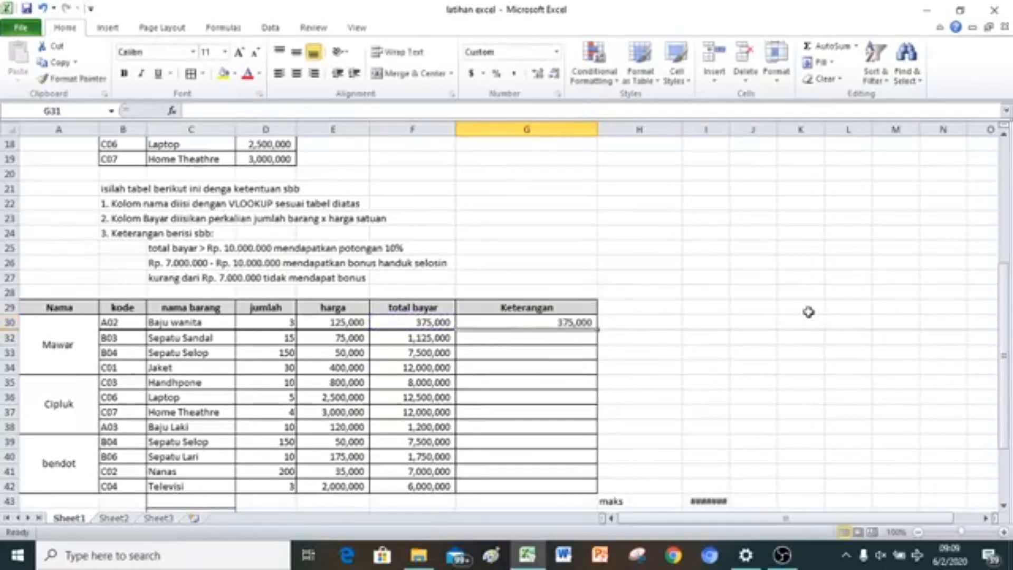
# Step: Fill the G30 formula down through G42 and widen column G to fit the bonus text
pyautogui.click(549, 324)
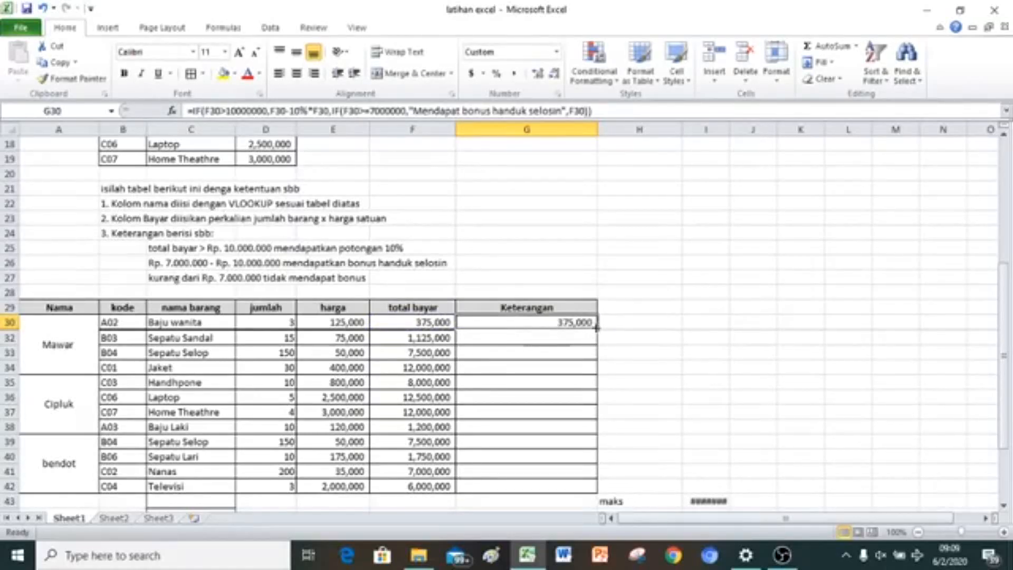
pyautogui.moveTo(596, 330); pyautogui.dragTo(587, 499)
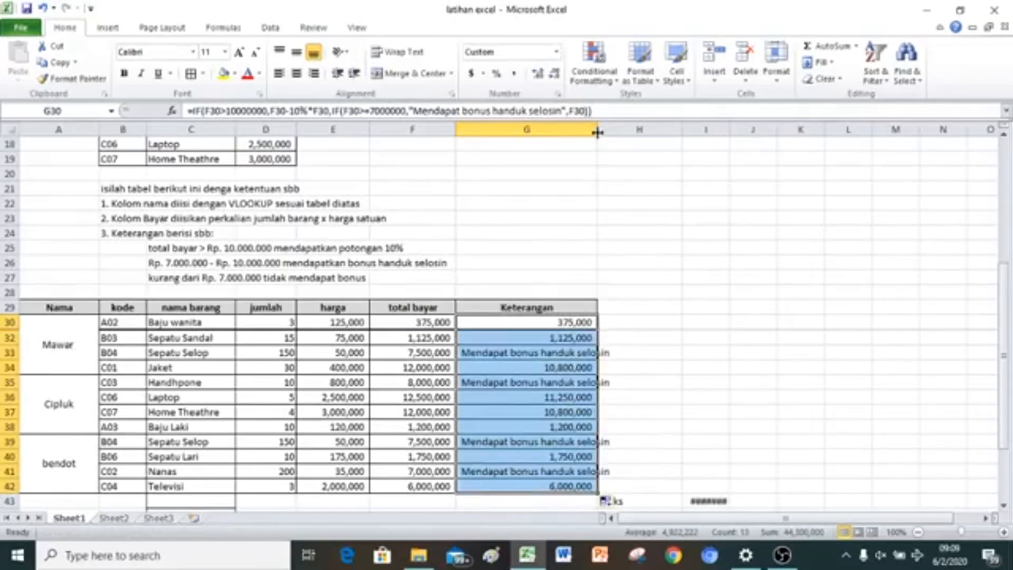
pyautogui.moveTo(598, 133); pyautogui.dragTo(627, 132)
pyautogui.click(676, 371)
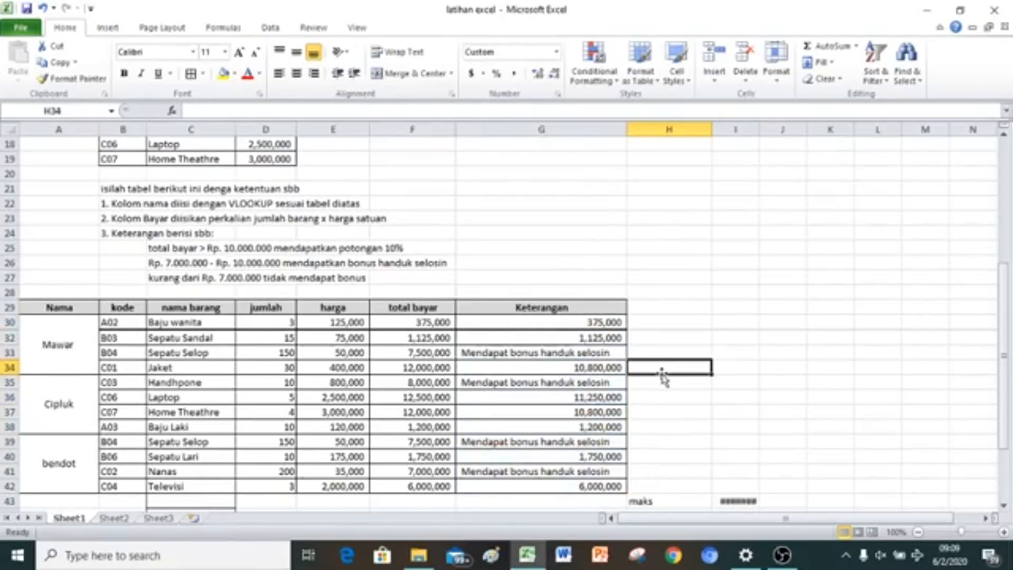
# Step: Move the maks, min and rata-rata block from column H to E44:F46 below the order table
pyautogui.scroll(-3, 665, 372)
pyautogui.click(657, 368)
pyautogui.moveTo(723, 369); pyautogui.dragTo(330, 413)
pyautogui.click(501, 396)
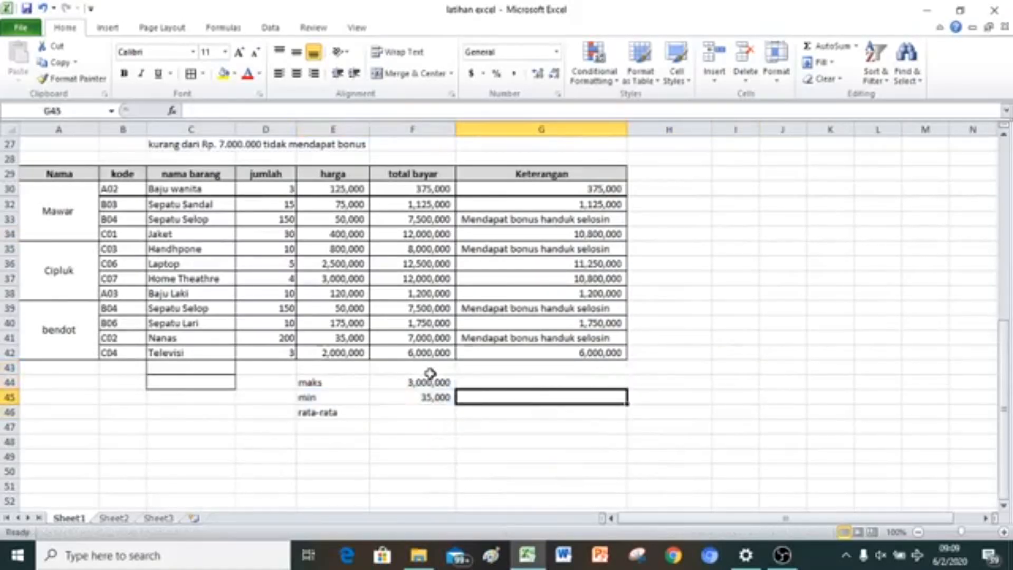
# Step: Clear the old results beside the maks, min and rata-rata labels in column F
pyautogui.moveTo(430, 370); pyautogui.dragTo(438, 411)
pyautogui.press('Delete')
pyautogui.click(437, 412)
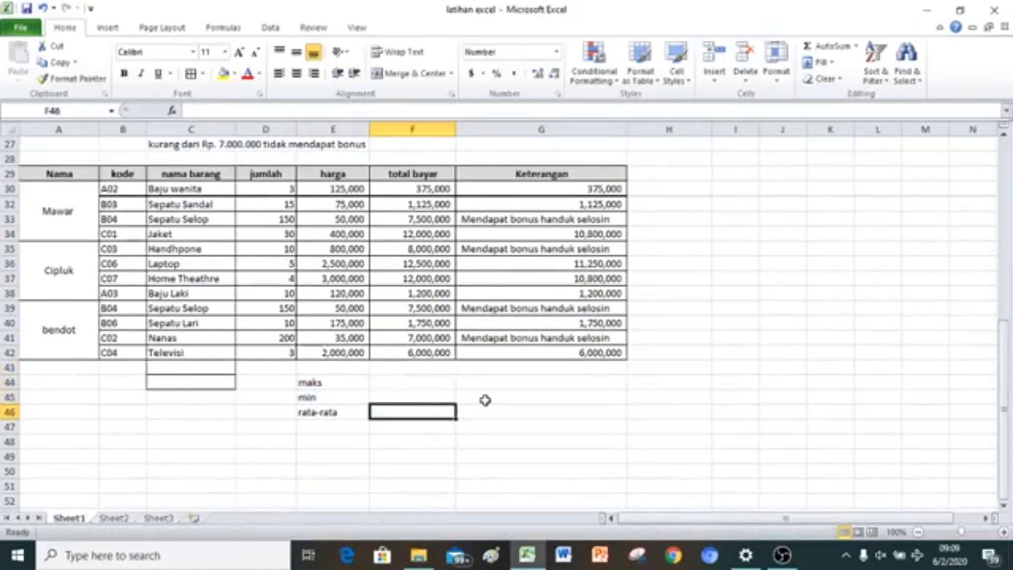
# Step: Enter =MAX(F30:F42) in F44 to calculate the highest total bayar
pyautogui.click(436, 385)
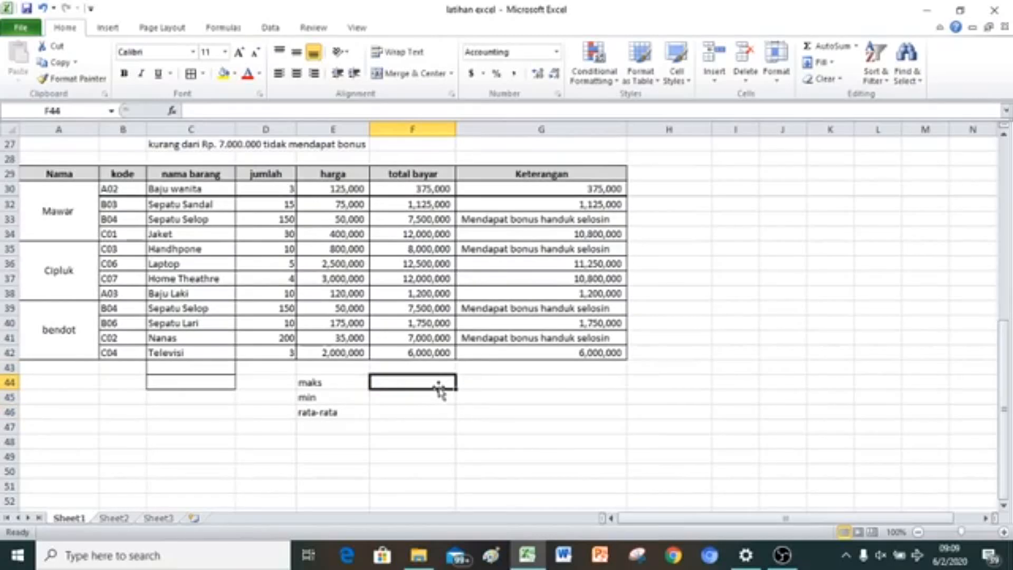
pyautogui.write('=')
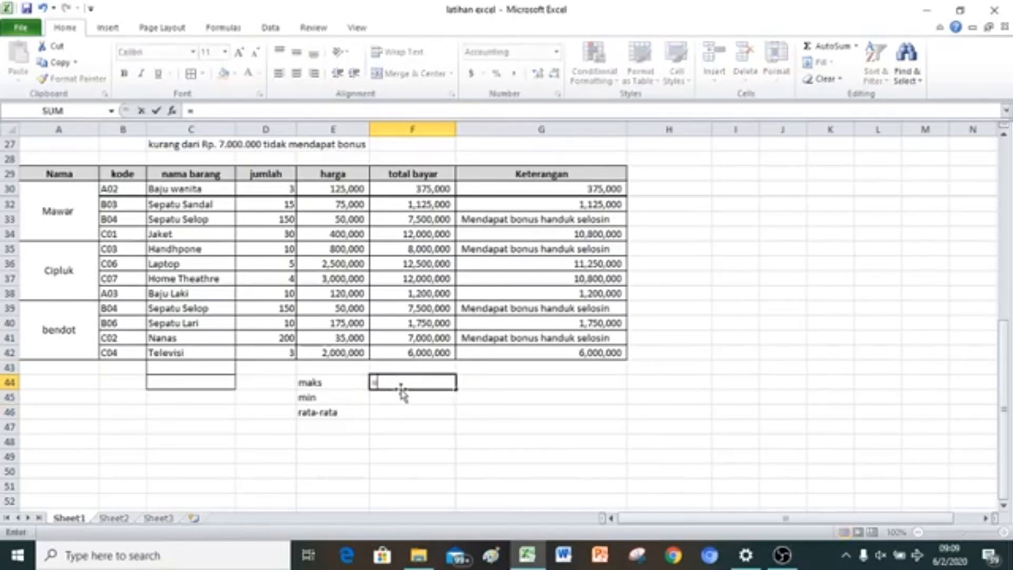
pyautogui.write('ma')
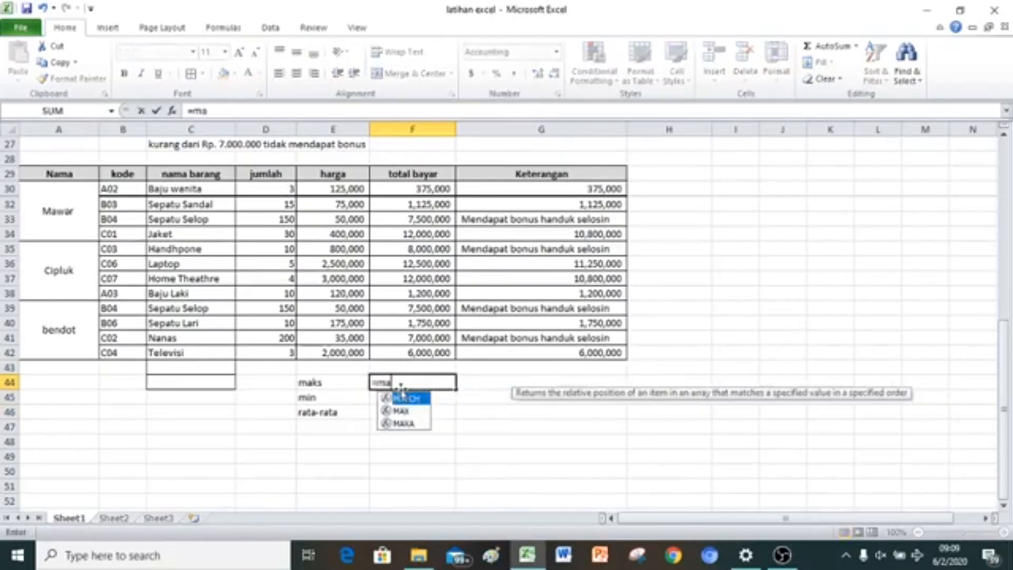
pyautogui.write('ks')
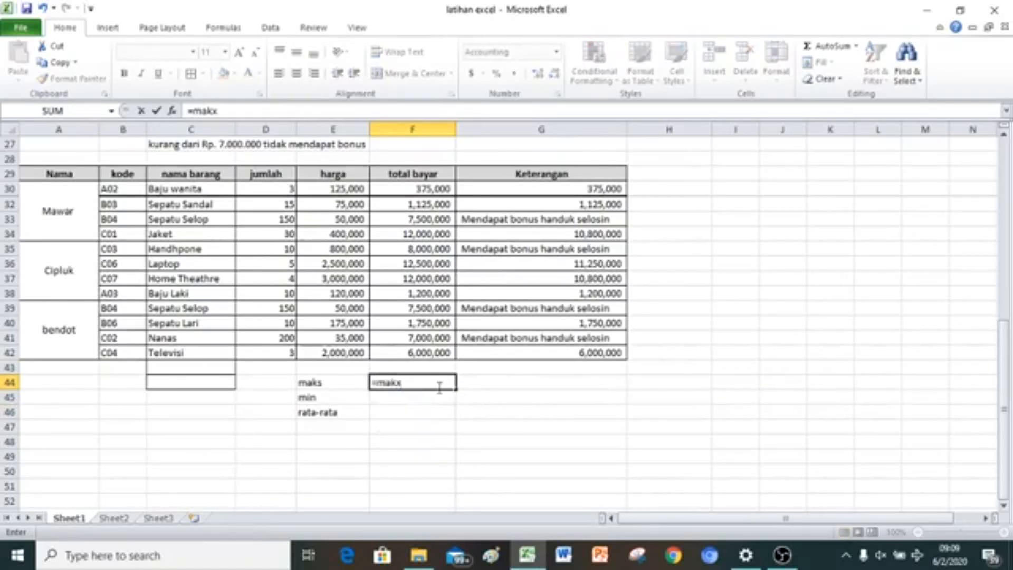
pyautogui.press('BackSpace')
pyautogui.press('BackSpace')
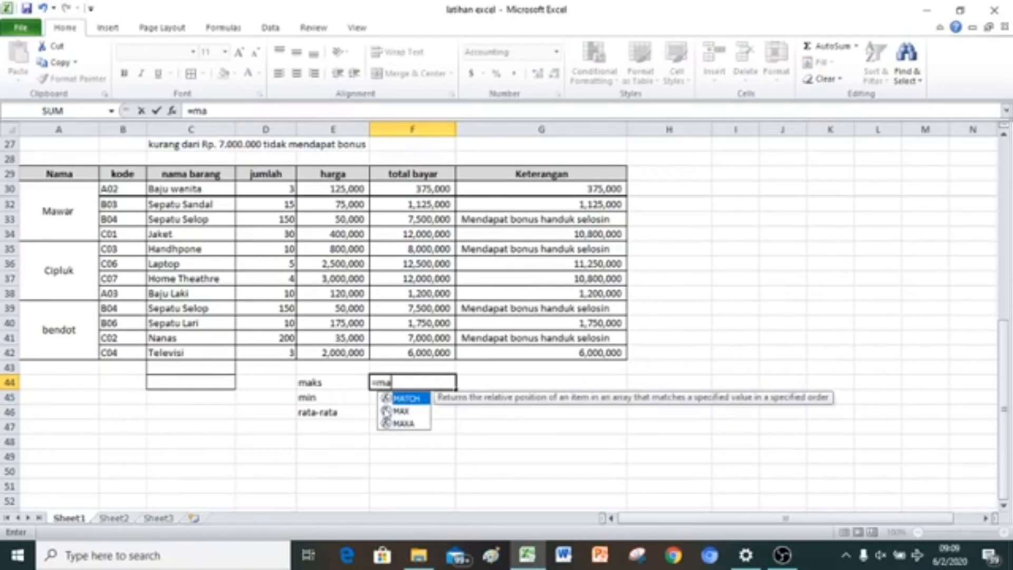
pyautogui.doubleClick(398, 410)
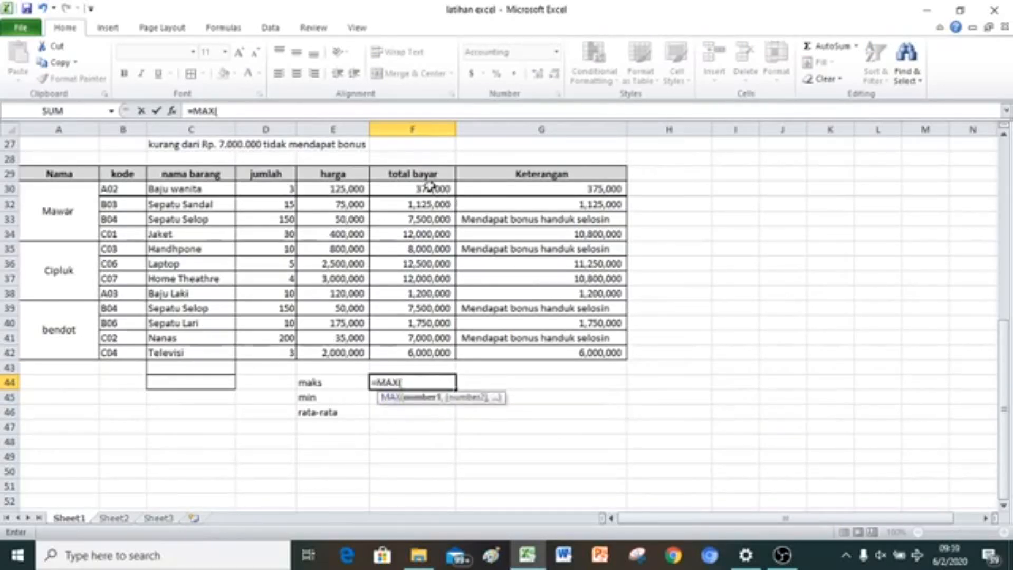
pyautogui.moveTo(433, 188); pyautogui.dragTo(431, 355)
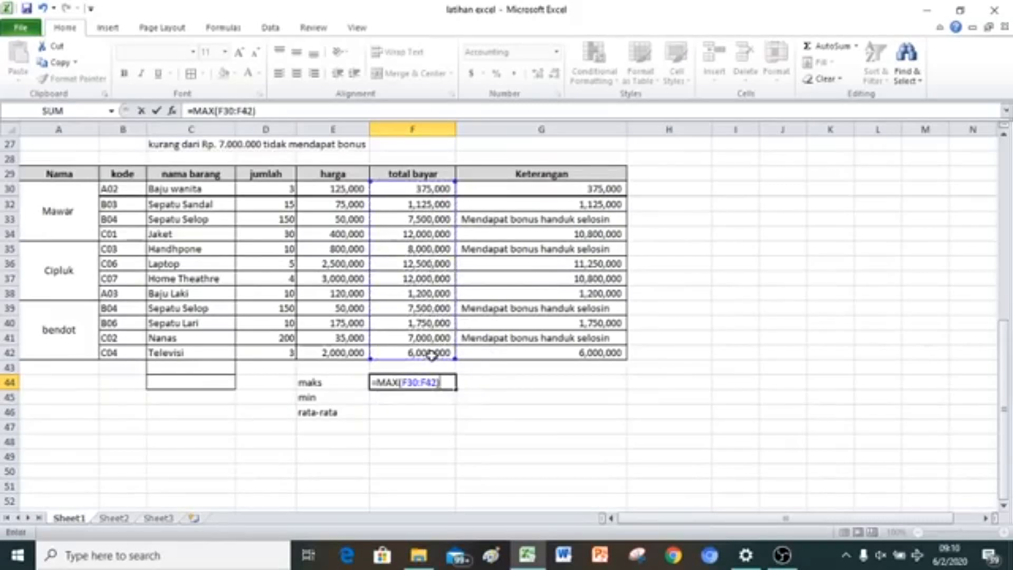
pyautogui.press('Return')
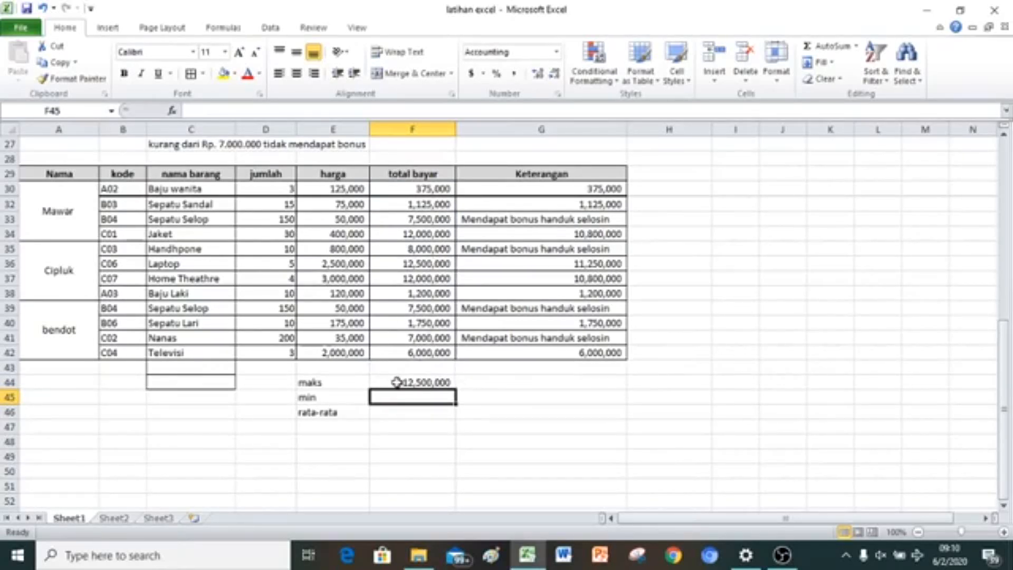
# Step: Enter =MIN(F30:F42) in F45 to calculate the lowest total bayar
pyautogui.write('=min(')
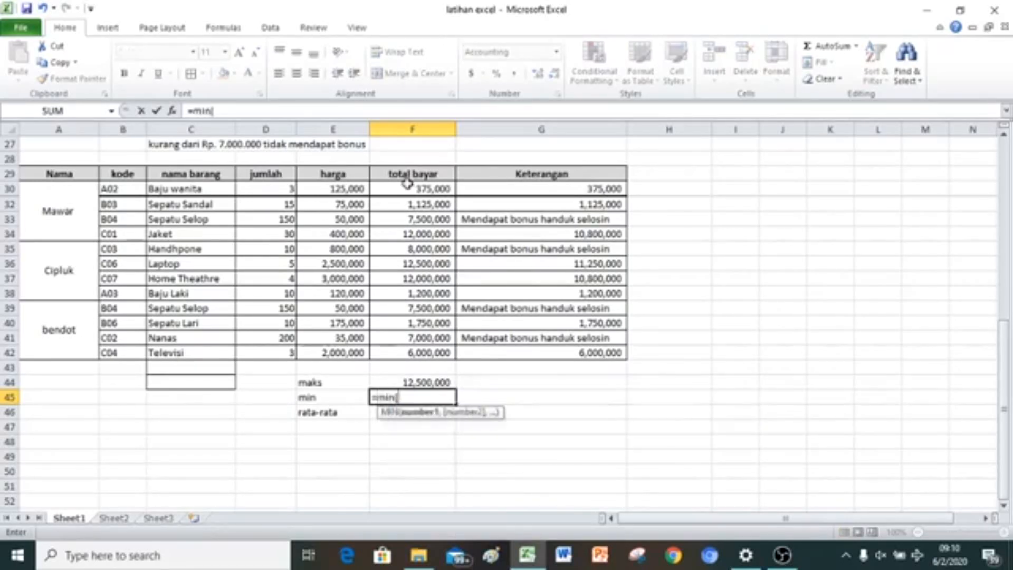
pyautogui.moveTo(416, 188); pyautogui.dragTo(420, 352)
pyautogui.write(')')
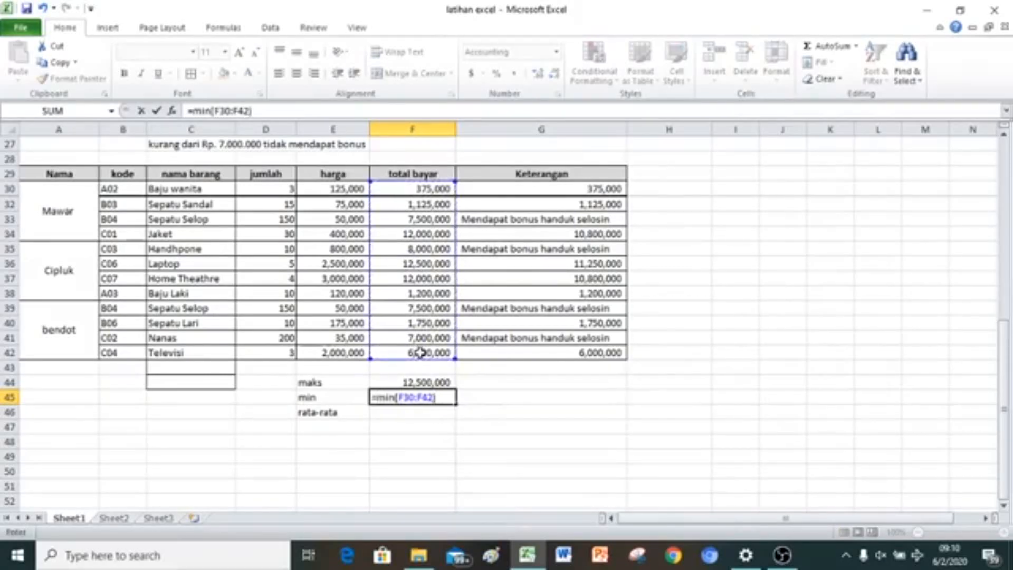
pyautogui.press('Return')
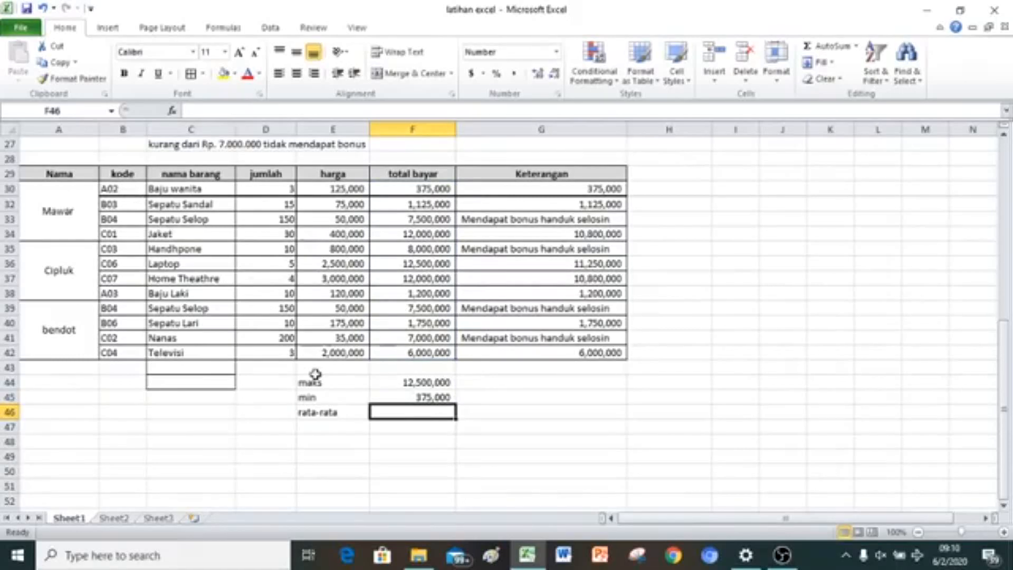
# Step: Enter =AVERAGE(F30:F42) in F46 to calculate the average total bayar
pyautogui.write('=')
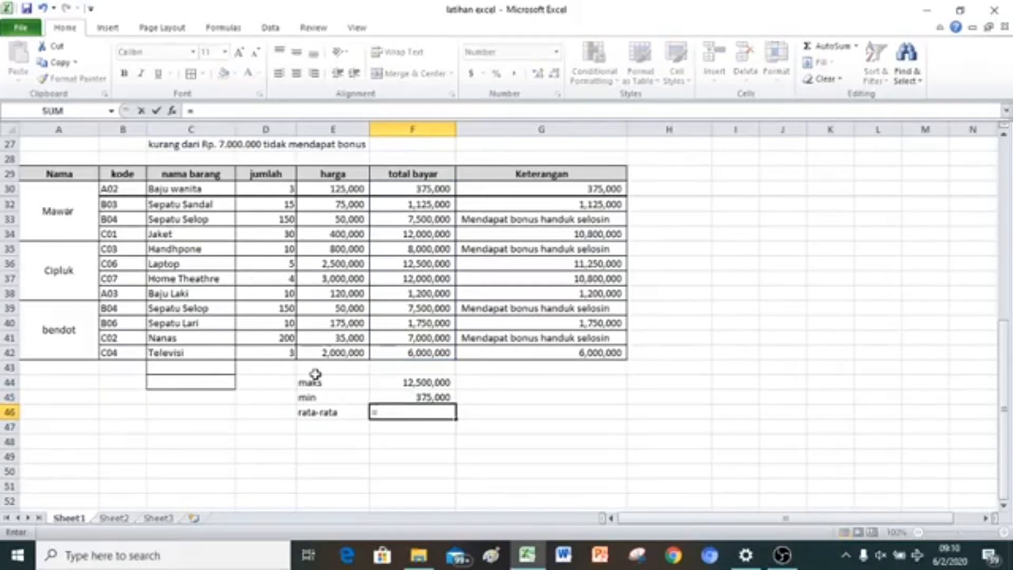
pyautogui.write('aver')
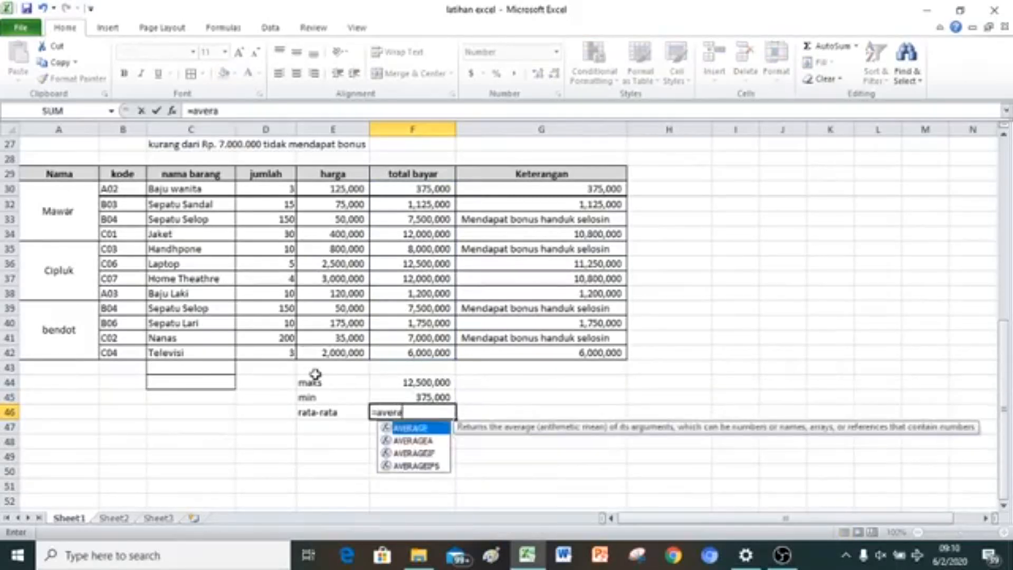
pyautogui.write('a')
pyautogui.doubleClick(411, 428)
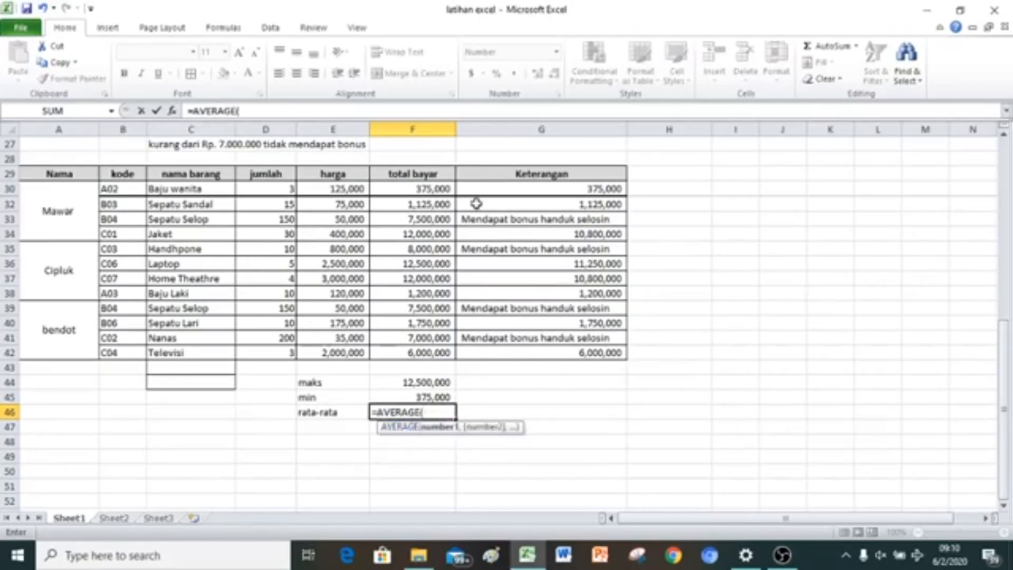
pyautogui.moveTo(430, 188); pyautogui.dragTo(403, 363)
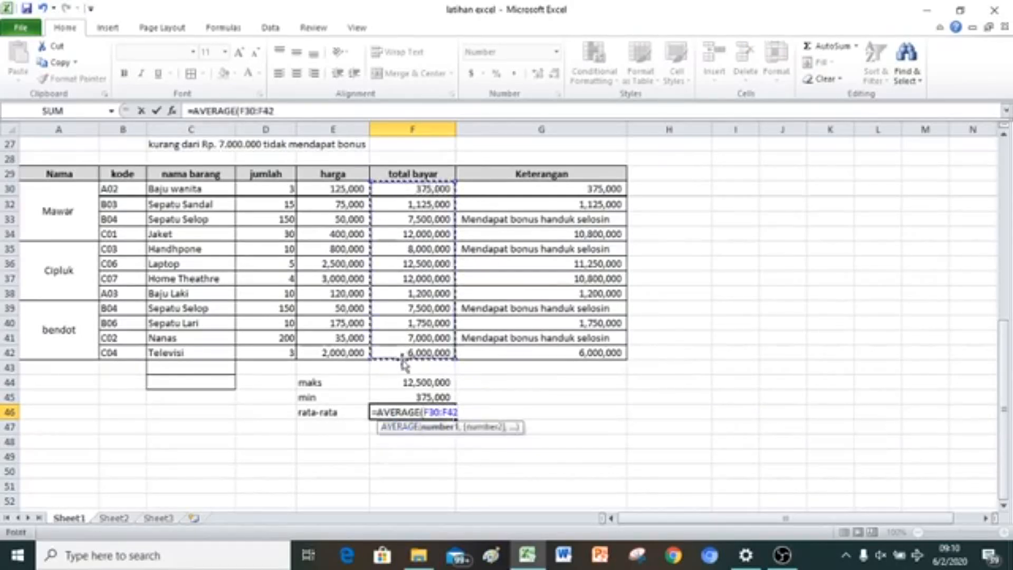
pyautogui.write(')')
pyautogui.press('Return')
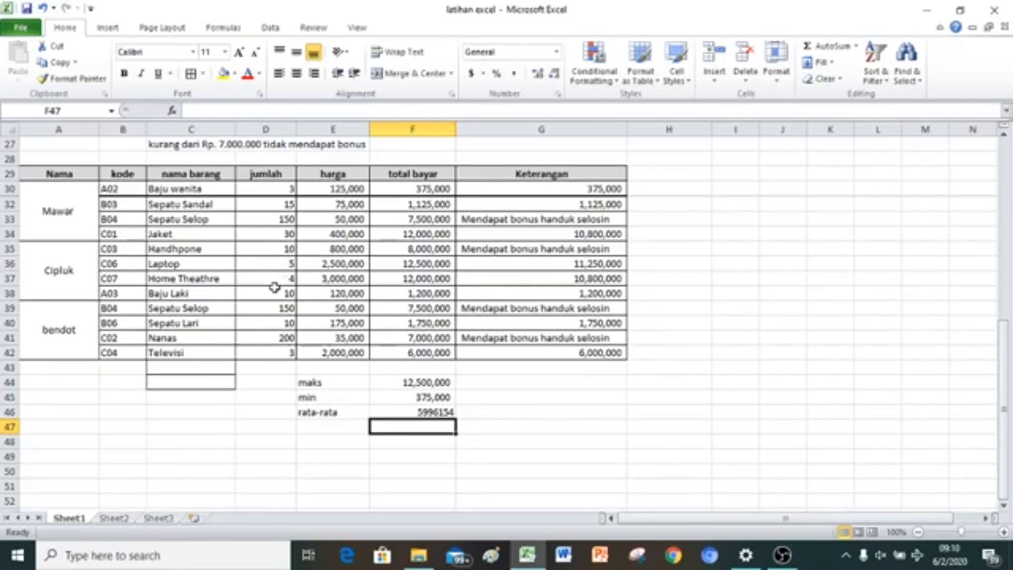
pyautogui.moveTo(113, 249); pyautogui.dragTo(271, 314)
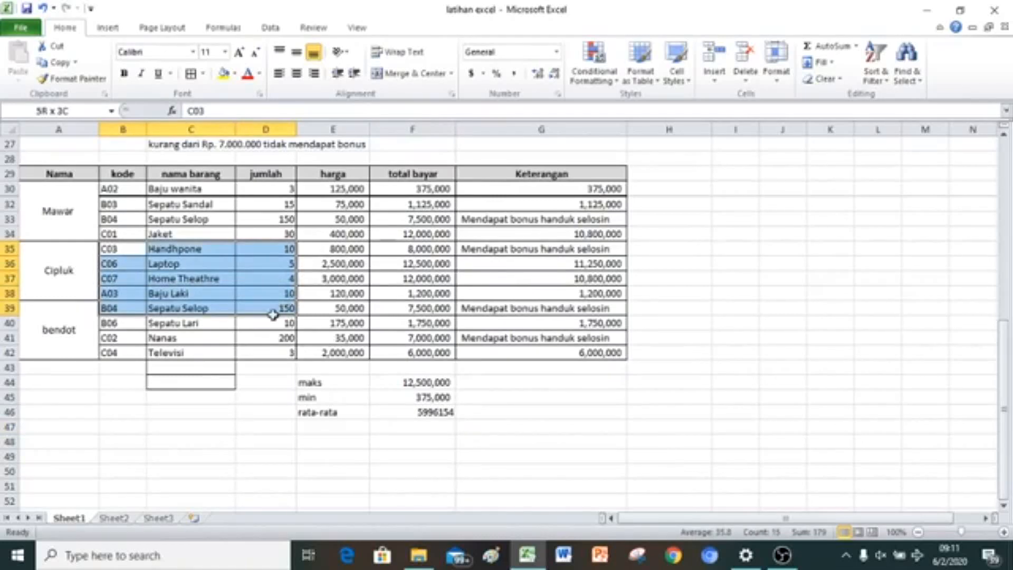
pyautogui.click(253, 295)
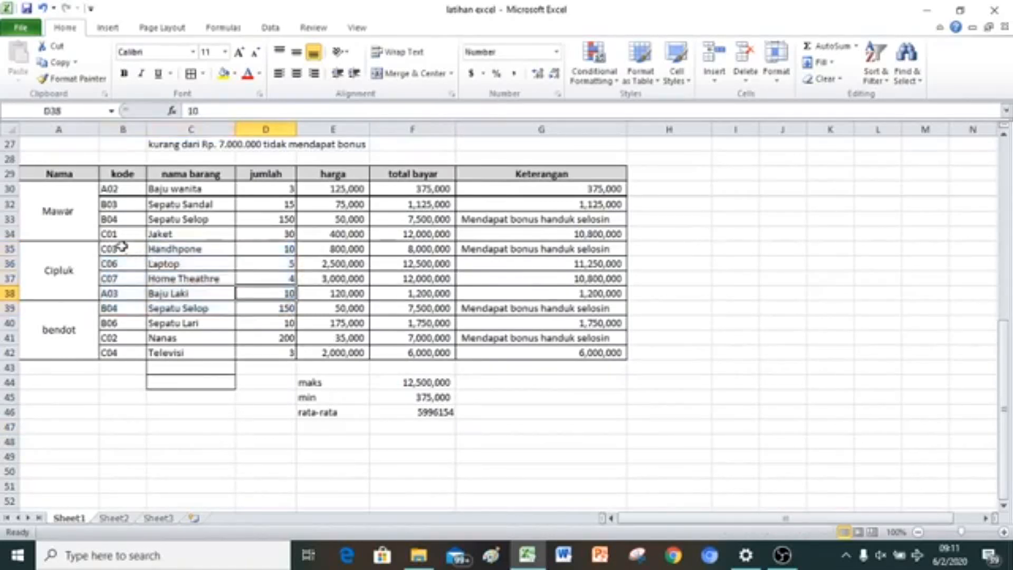
pyautogui.moveTo(127, 248); pyautogui.dragTo(284, 294)
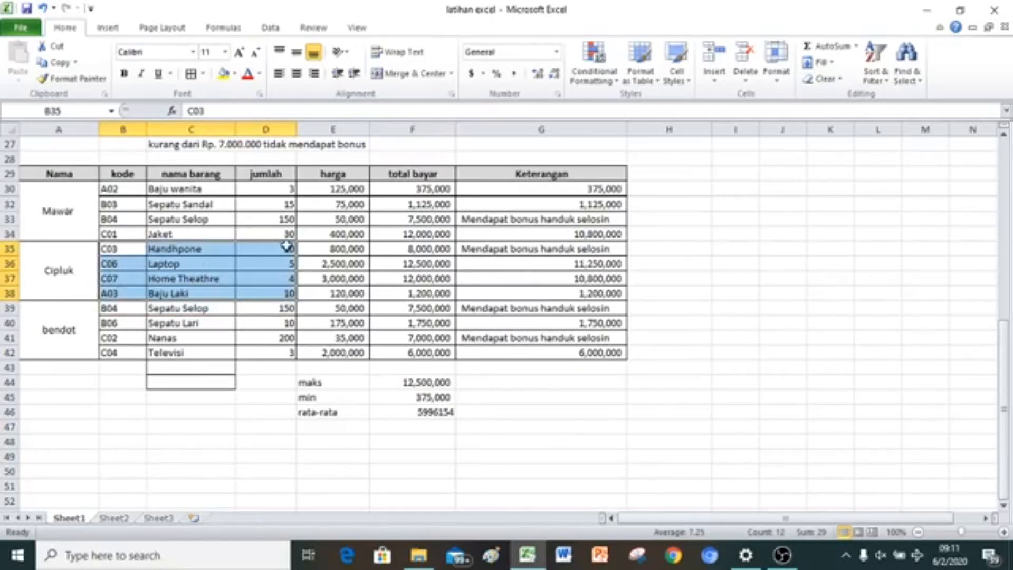
pyautogui.click(400, 275)
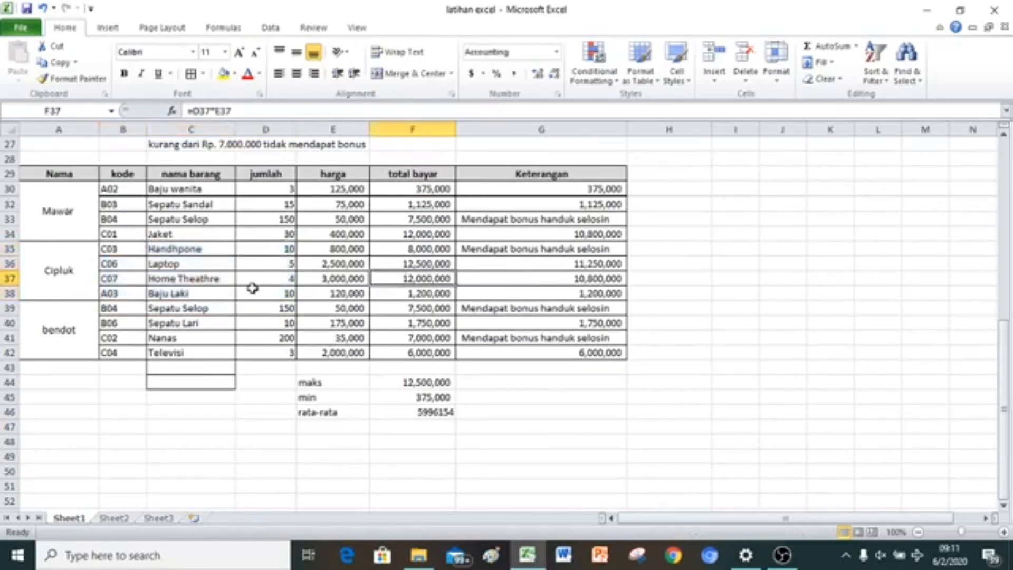
# Step: Insert a 2-D clustered column chart from the item codes in B35:B38 and the quantities in D35:D38
pyautogui.moveTo(132, 251); pyautogui.dragTo(127, 293)
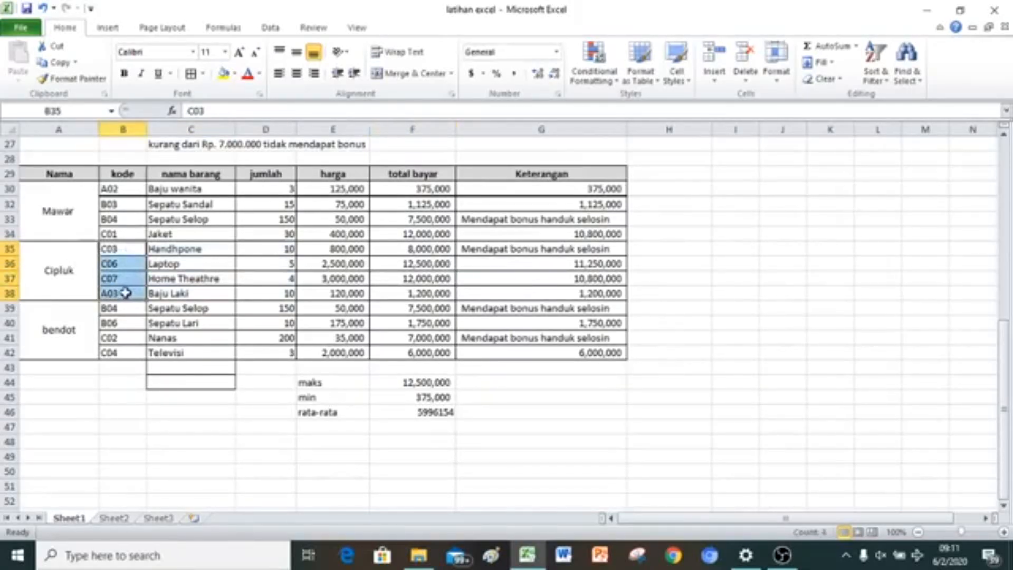
pyautogui.moveTo(274, 249); pyautogui.dragTo(280, 296)
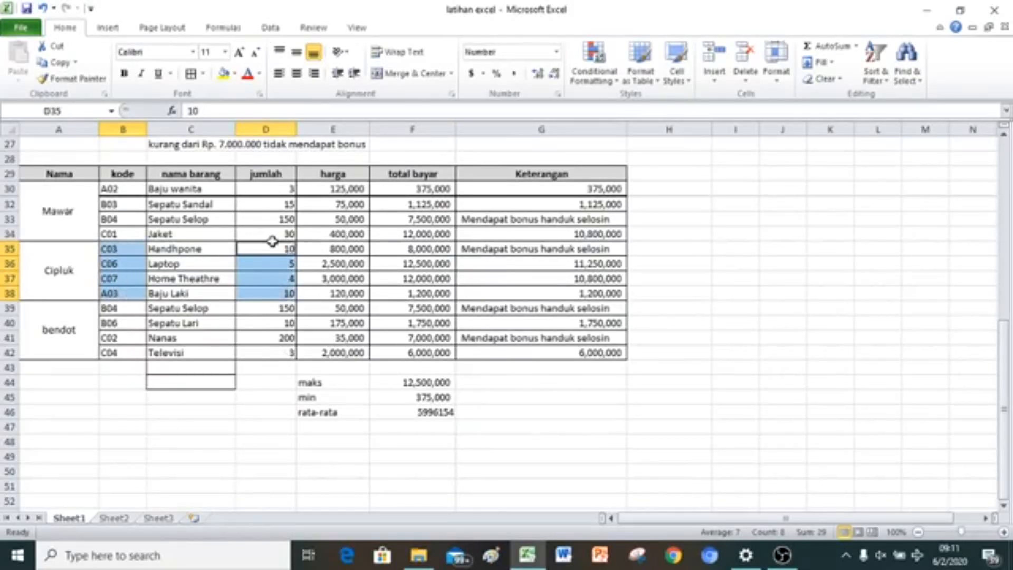
pyautogui.click(108, 30)
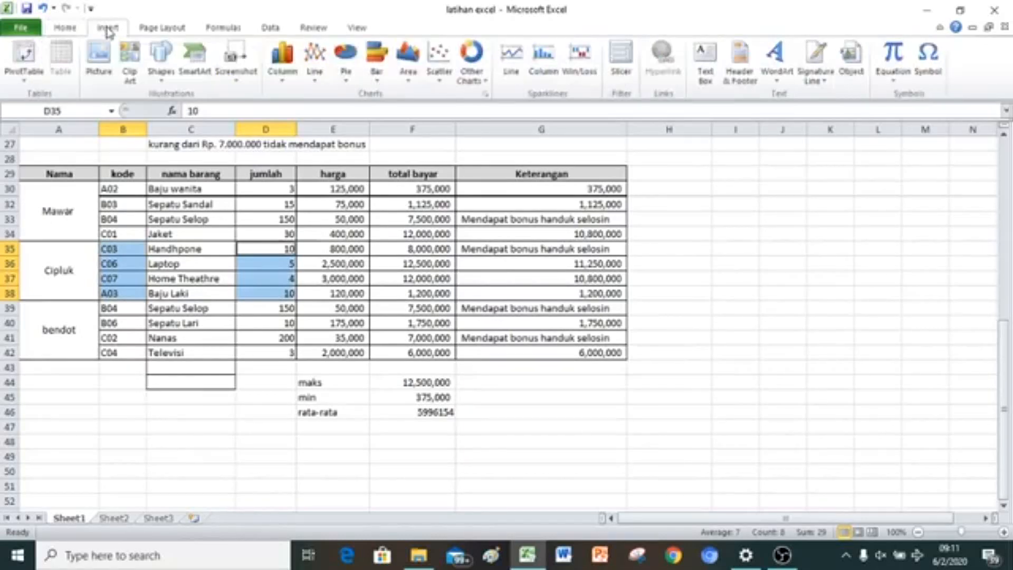
pyautogui.click(282, 73)
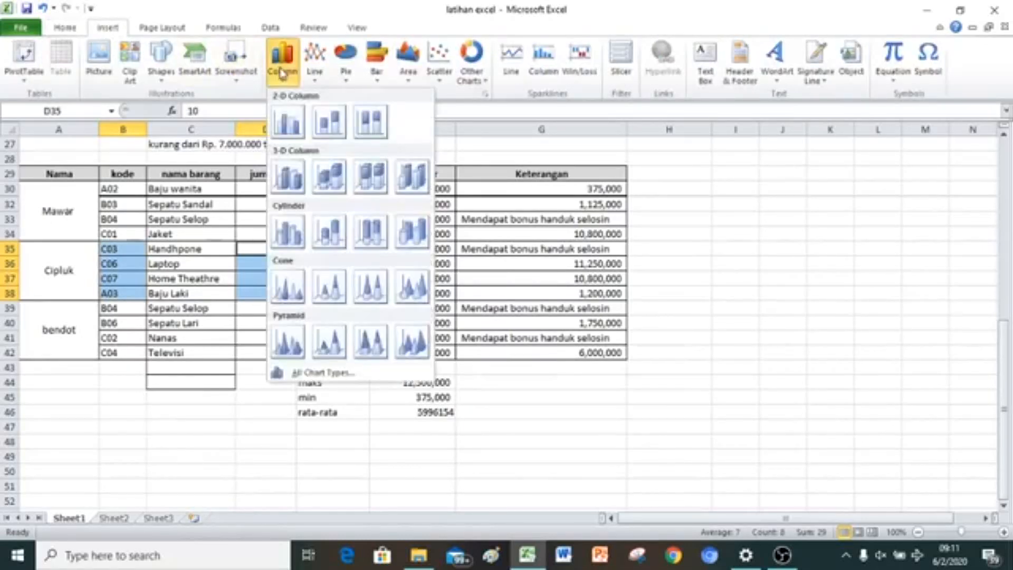
pyautogui.click(288, 134)
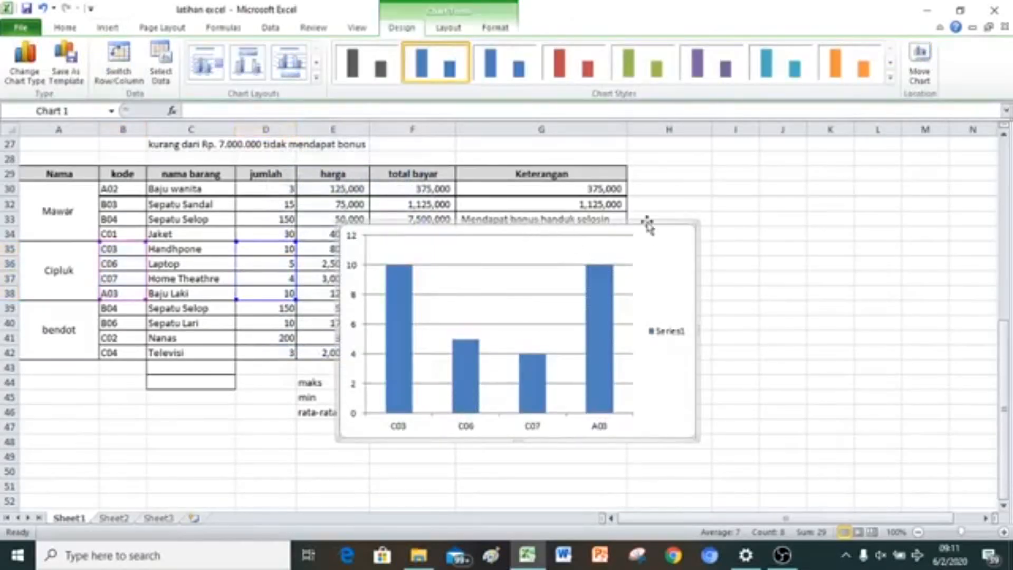
# Step: Move the column chart below the order table, beside the maks, min and rata-rata results
pyautogui.moveTo(648, 226); pyautogui.dragTo(943, 179)
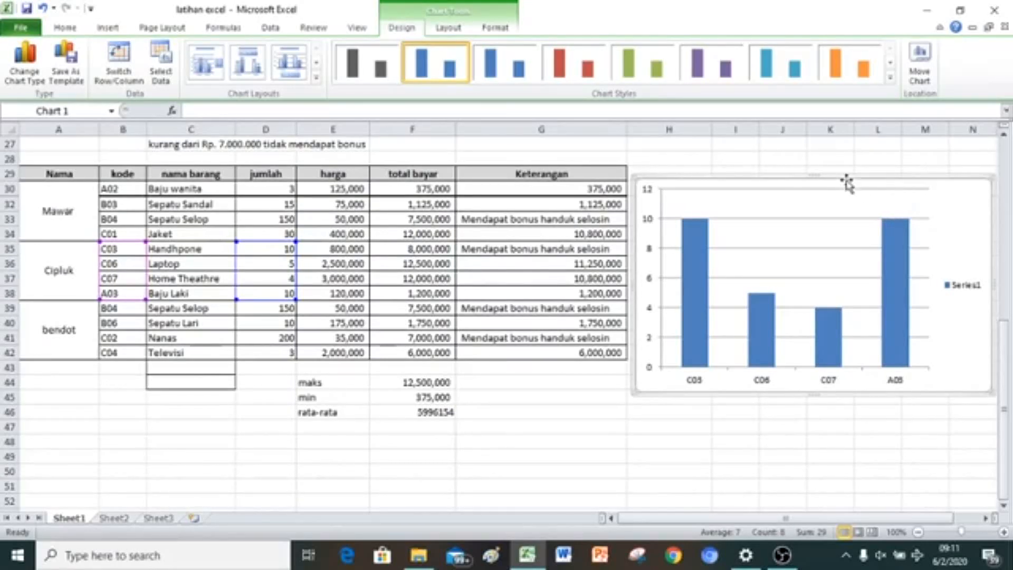
pyautogui.moveTo(840, 179); pyautogui.dragTo(670, 351)
pyautogui.scroll(-5, 682, 327)
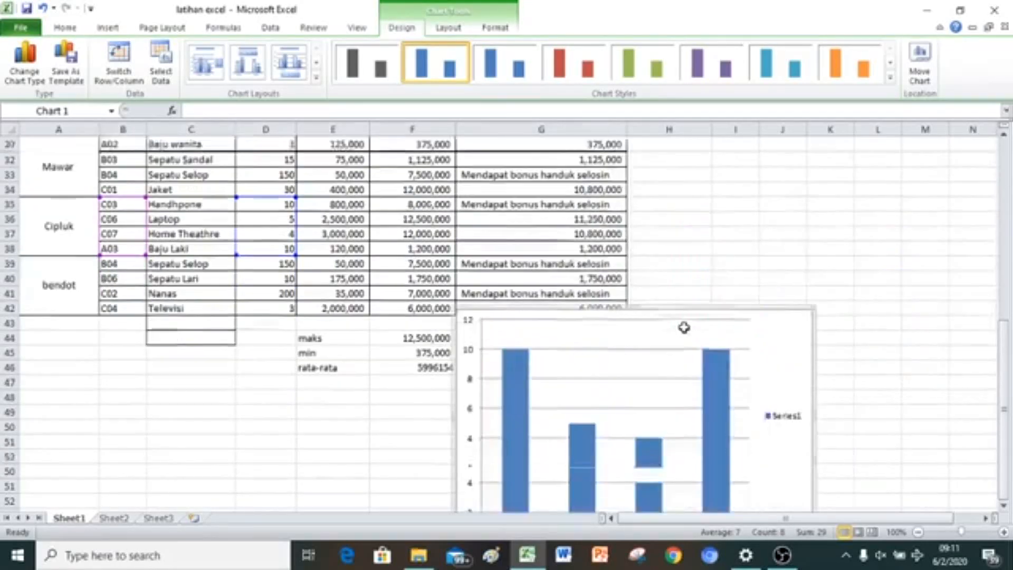
pyautogui.scroll(2, 679, 278)
pyautogui.moveTo(665, 233); pyautogui.dragTo(699, 262)
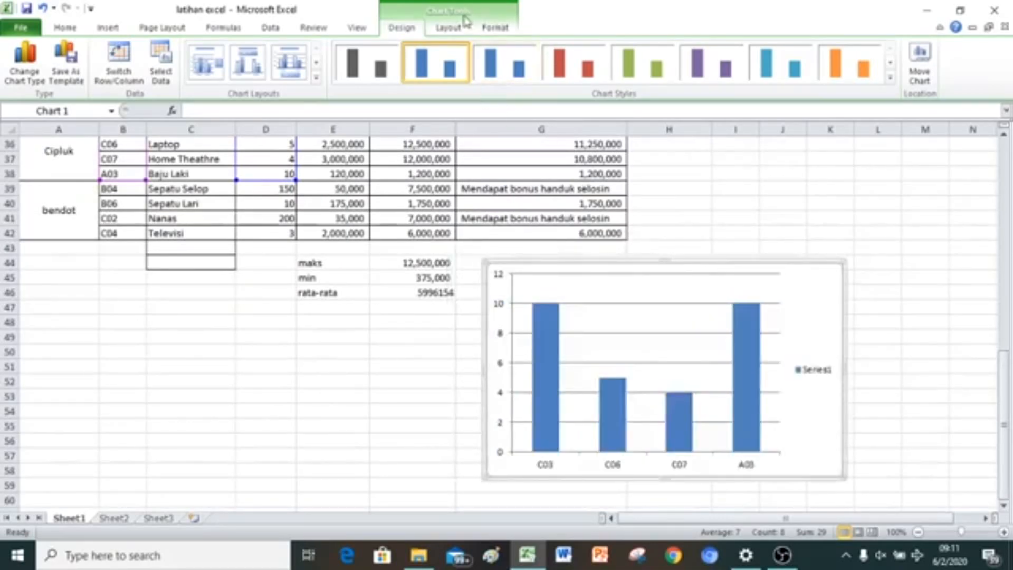
# Step: Add a title above the chart reading "belanjaan" followed by the customer's name
pyautogui.click(453, 31)
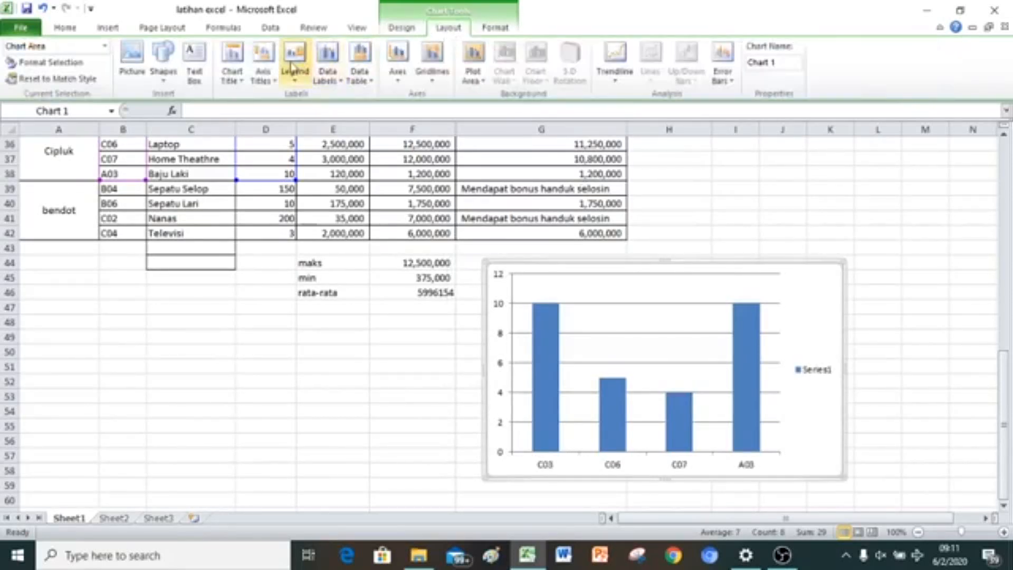
pyautogui.click(243, 72)
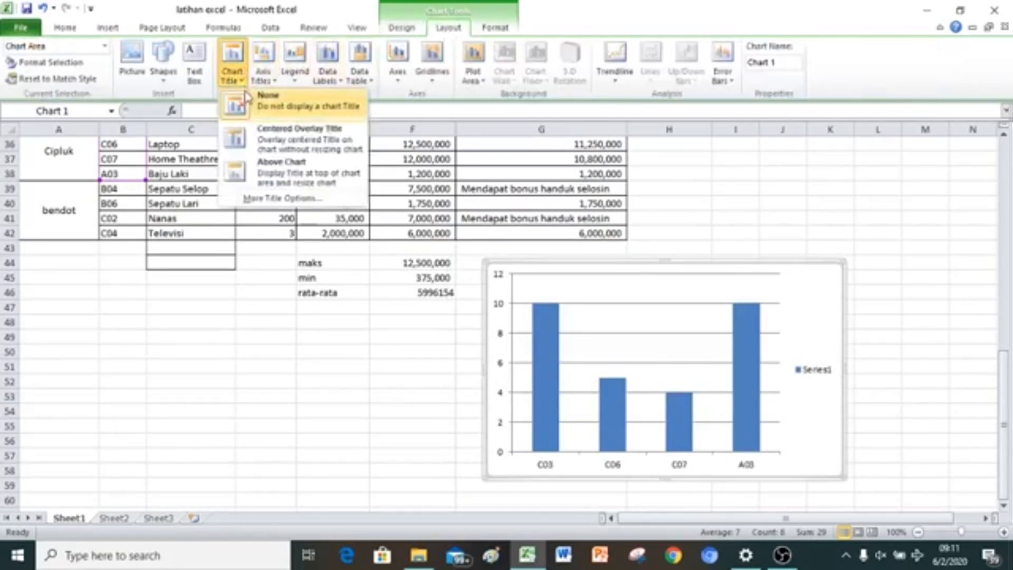
pyautogui.click(273, 142)
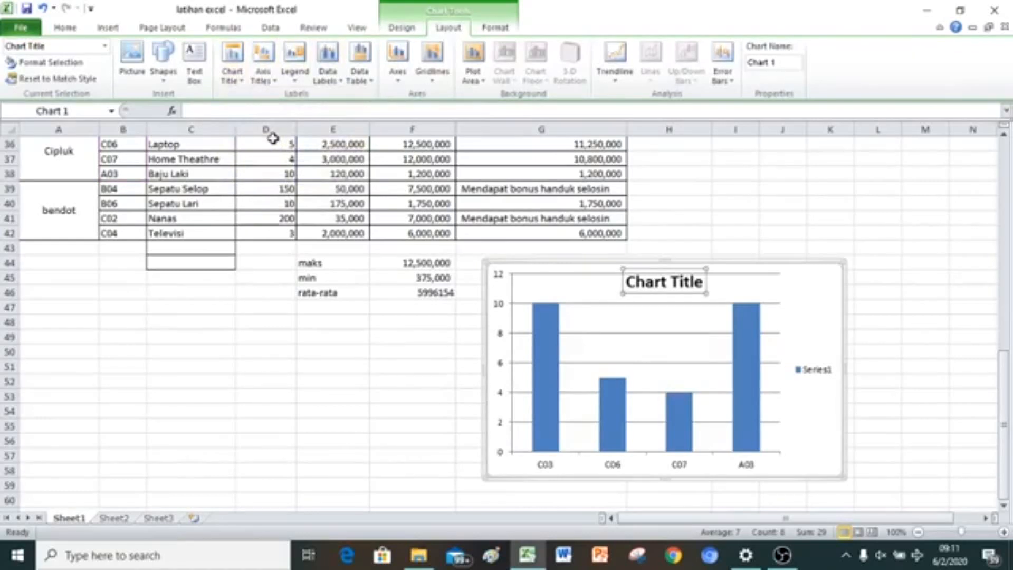
pyautogui.click(232, 73)
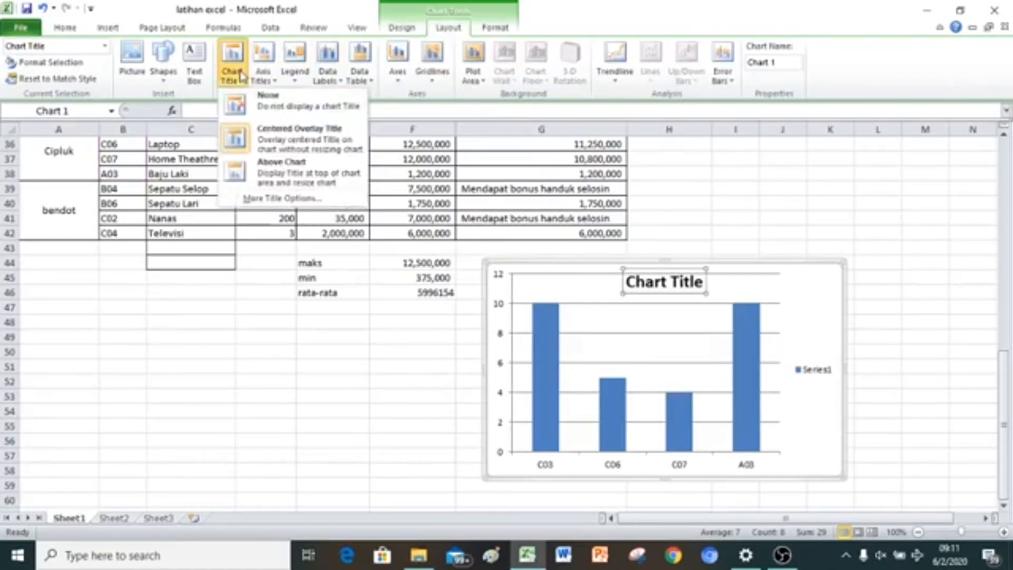
pyautogui.click(298, 167)
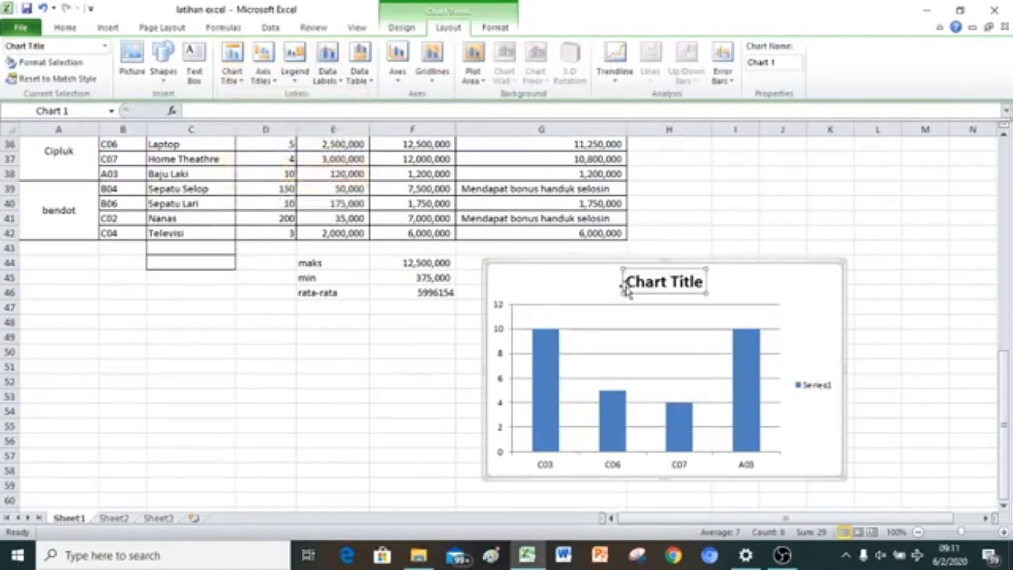
pyautogui.moveTo(626, 285); pyautogui.dragTo(702, 282)
pyautogui.write('belanjaa')
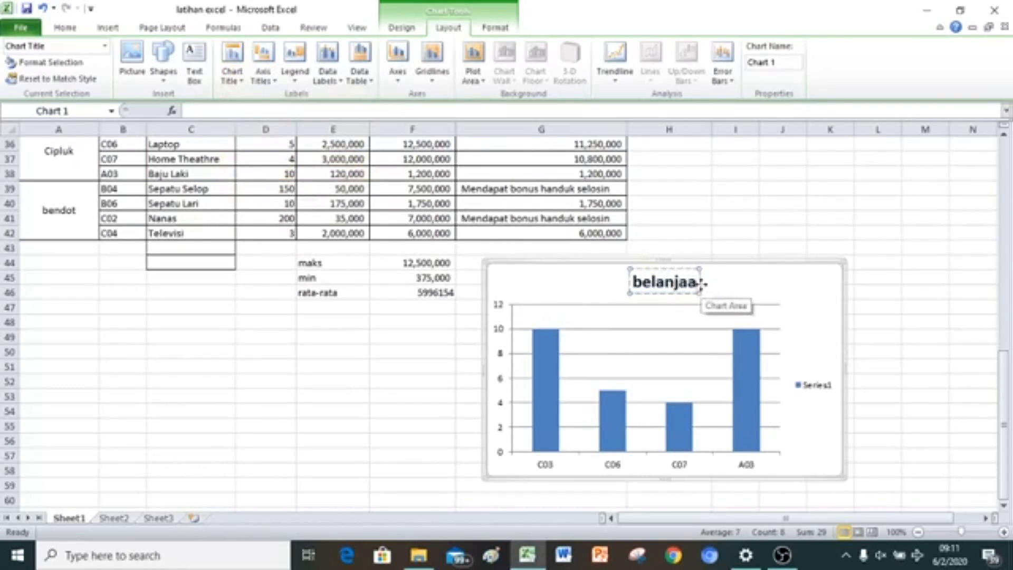
pyautogui.write('n Cip')
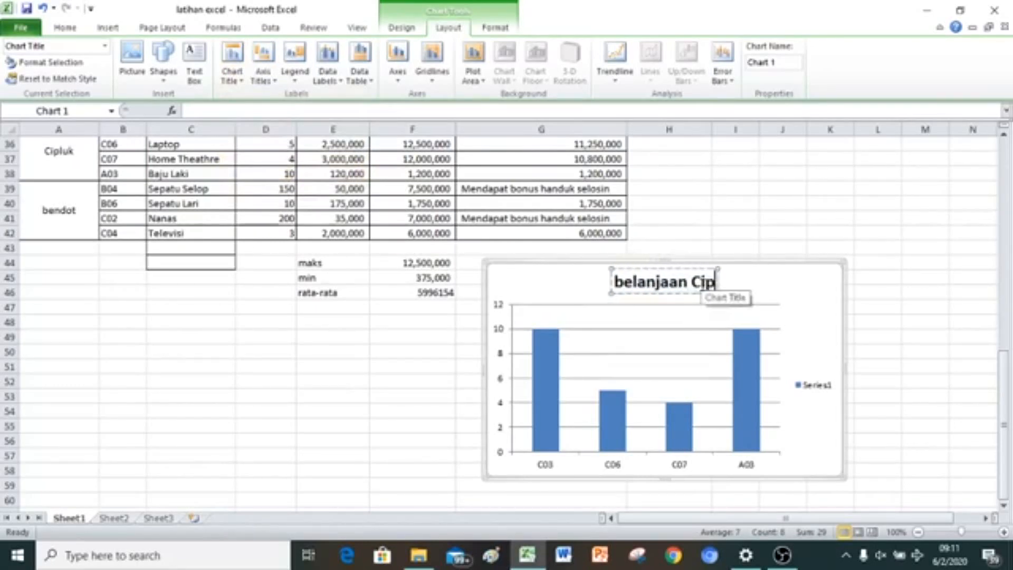
pyautogui.write('luk')
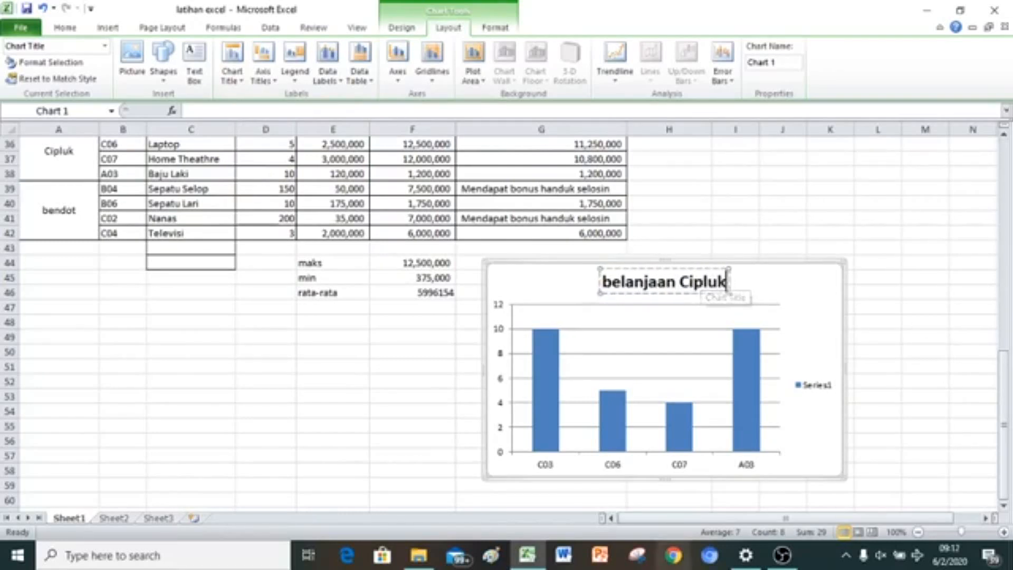
pyautogui.click(646, 448)
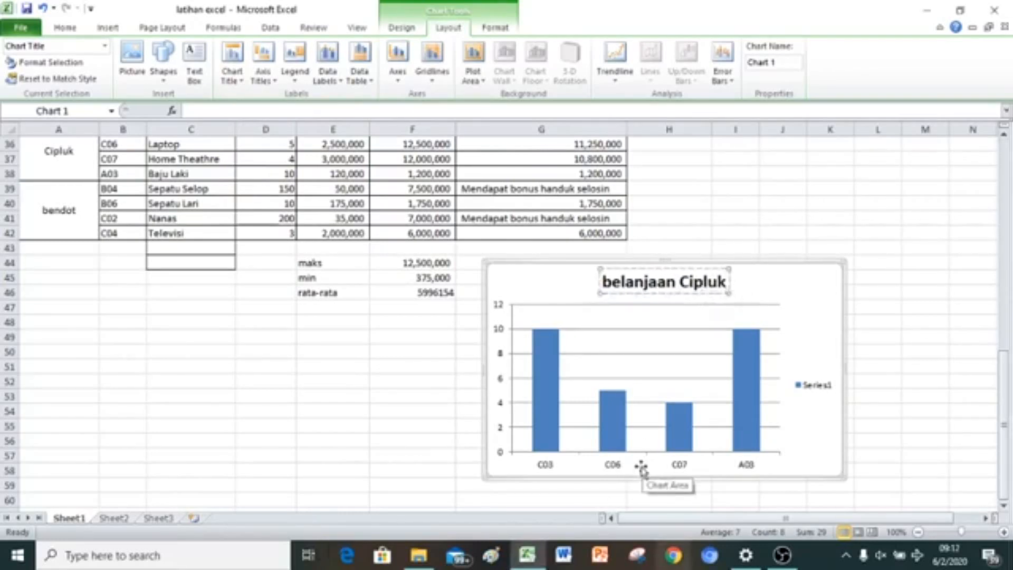
# Step: Add a horizontal axis title below the axis reading "Kode Barang"
pyautogui.click(262, 82)
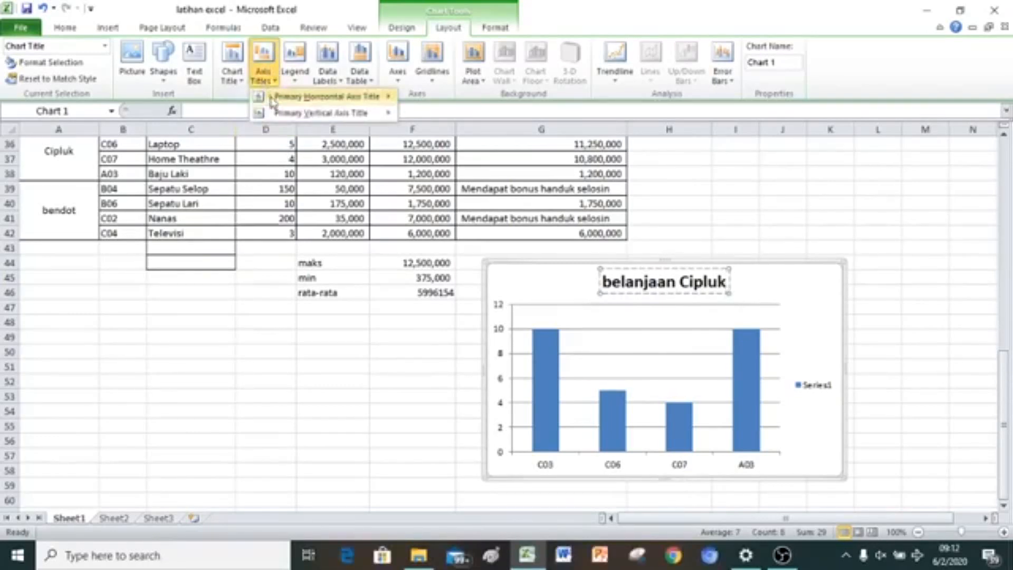
pyautogui.moveTo(276, 104)
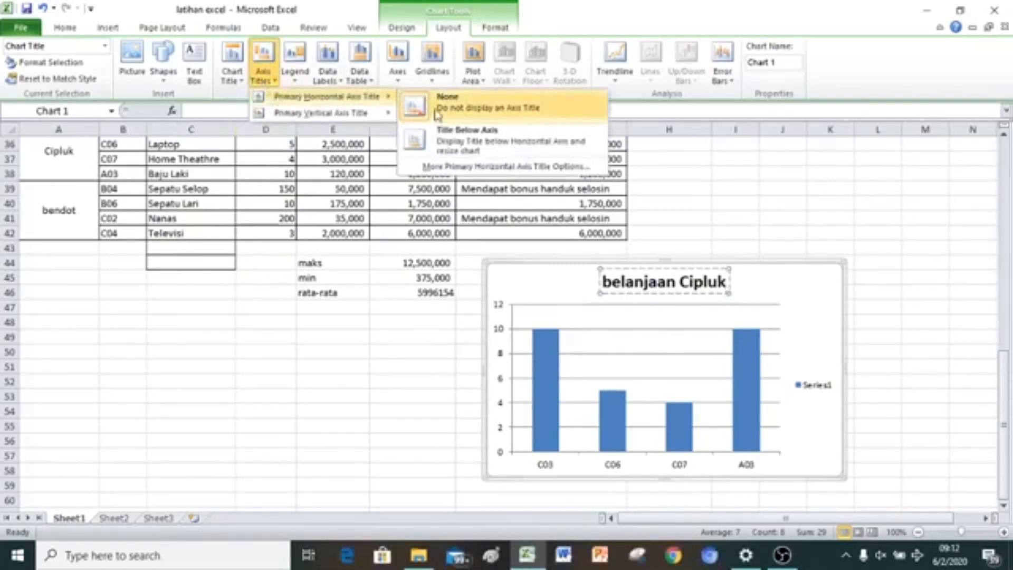
pyautogui.click(415, 140)
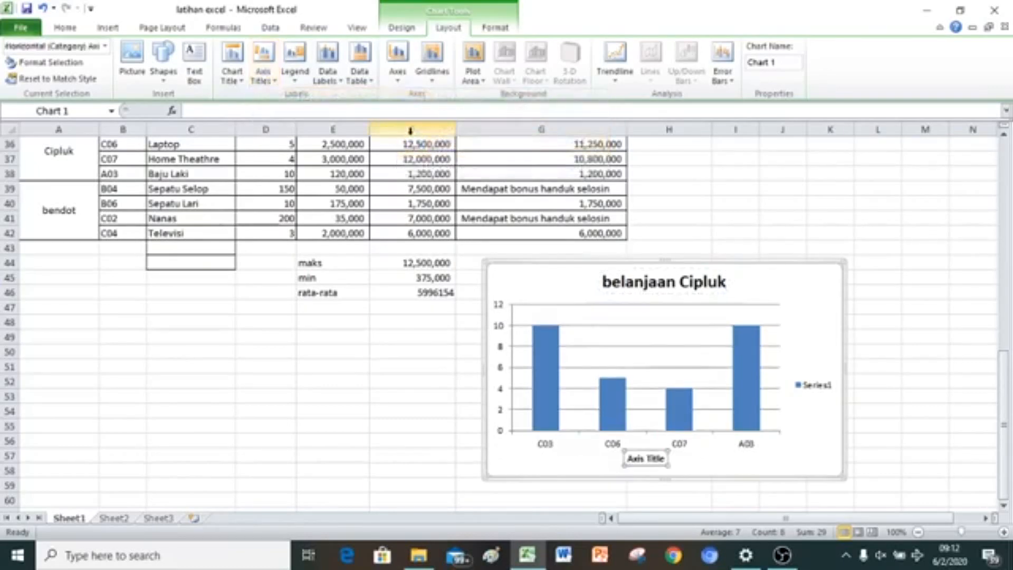
pyautogui.click(636, 458)
pyautogui.write('Kode')
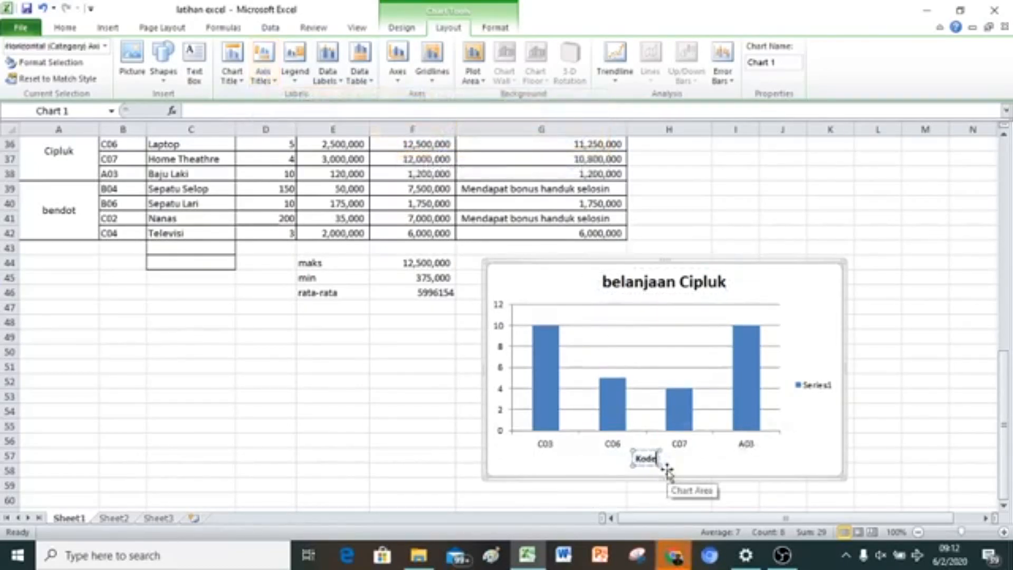
pyautogui.write(' Barang')
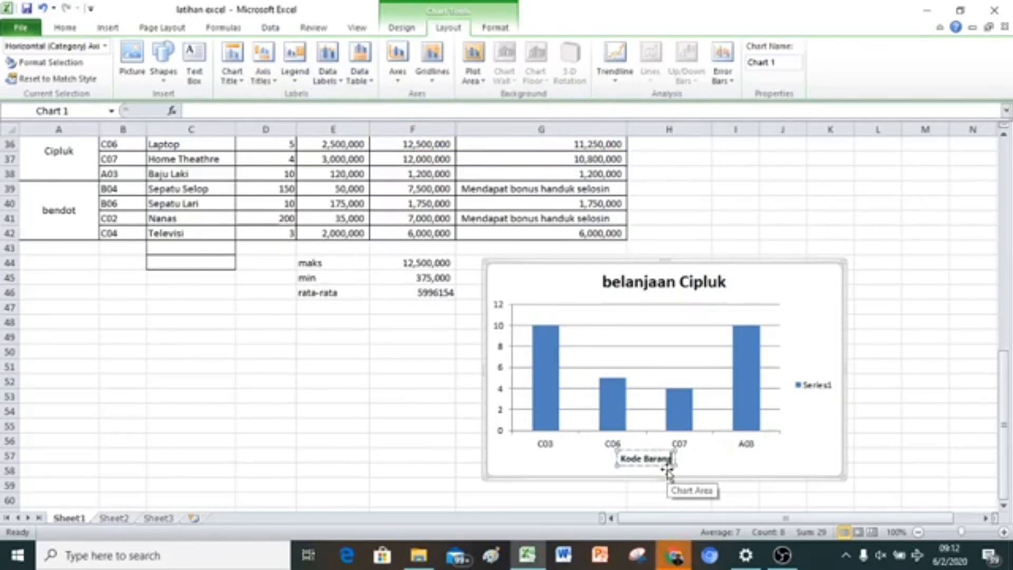
pyautogui.click(498, 385)
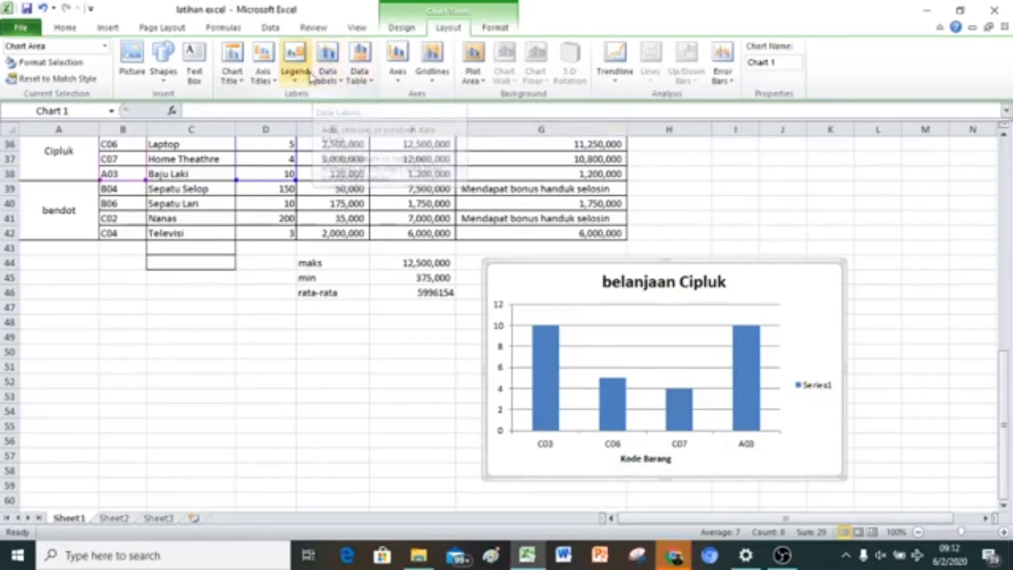
# Step: Add a rotated vertical axis title reading "Jumal barang", removing the placeholder text, and deselect the chart
pyautogui.click(261, 79)
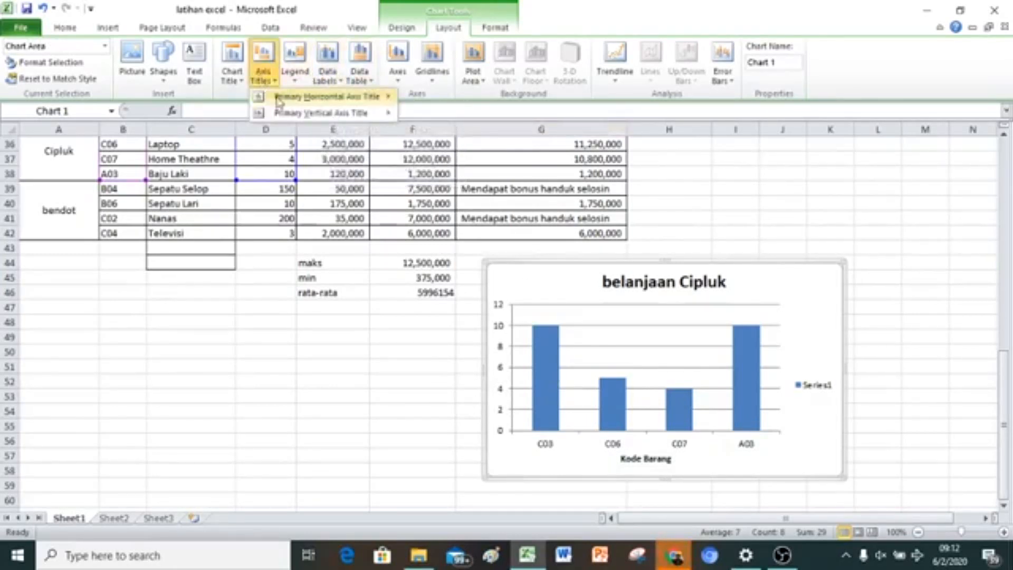
pyautogui.moveTo(293, 114)
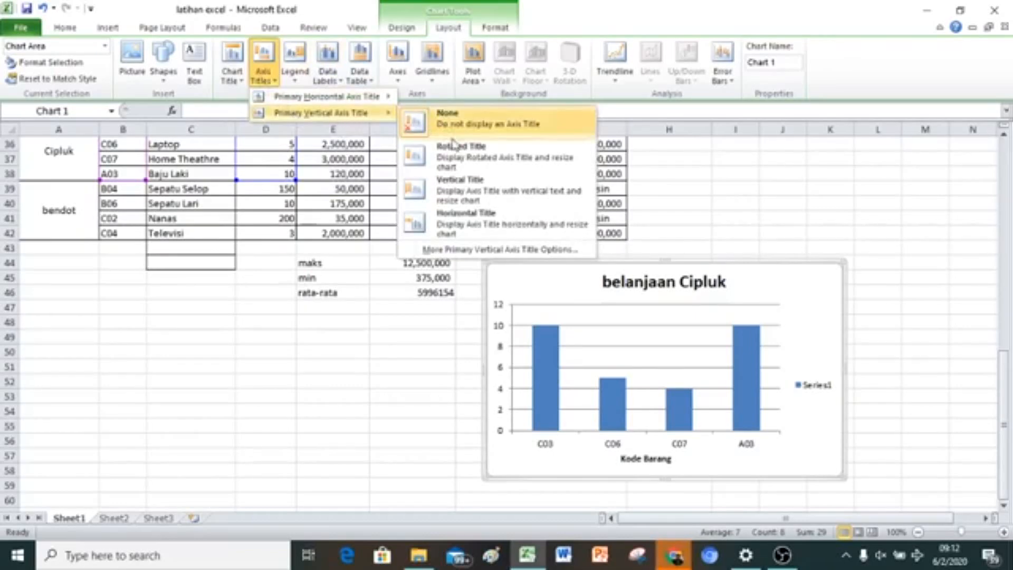
pyautogui.click(467, 164)
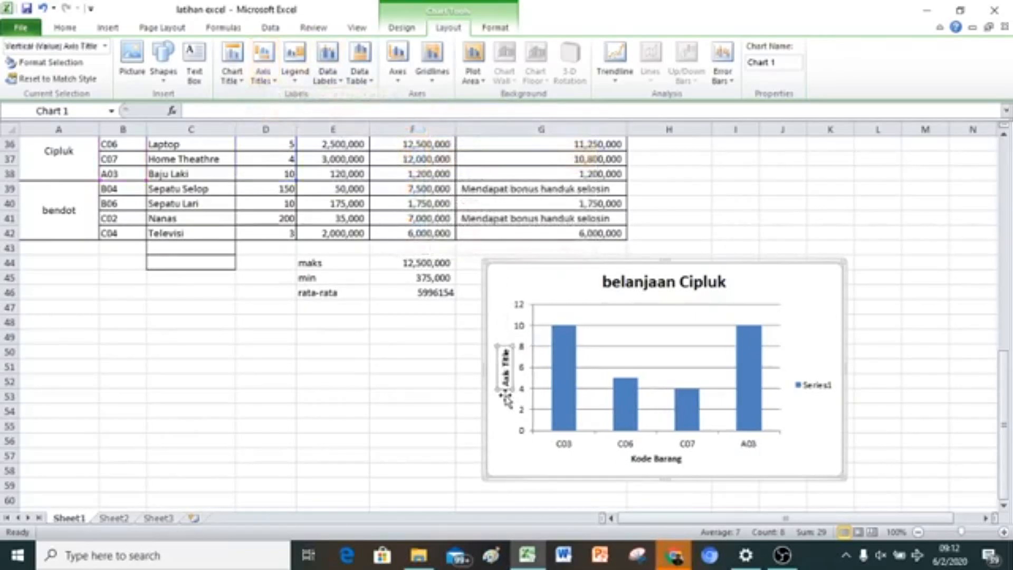
pyautogui.click(505, 389)
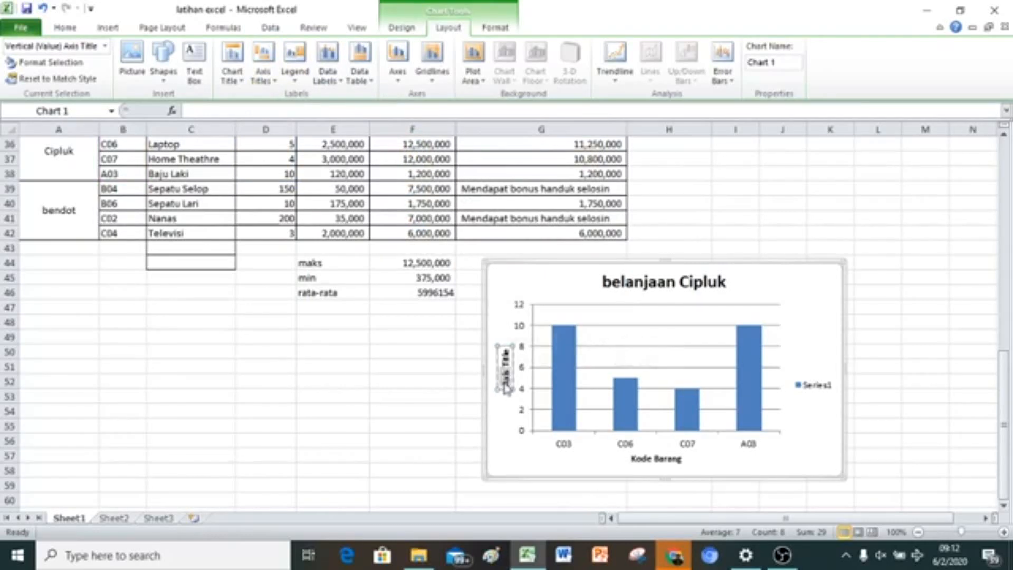
pyautogui.write('Jumla')
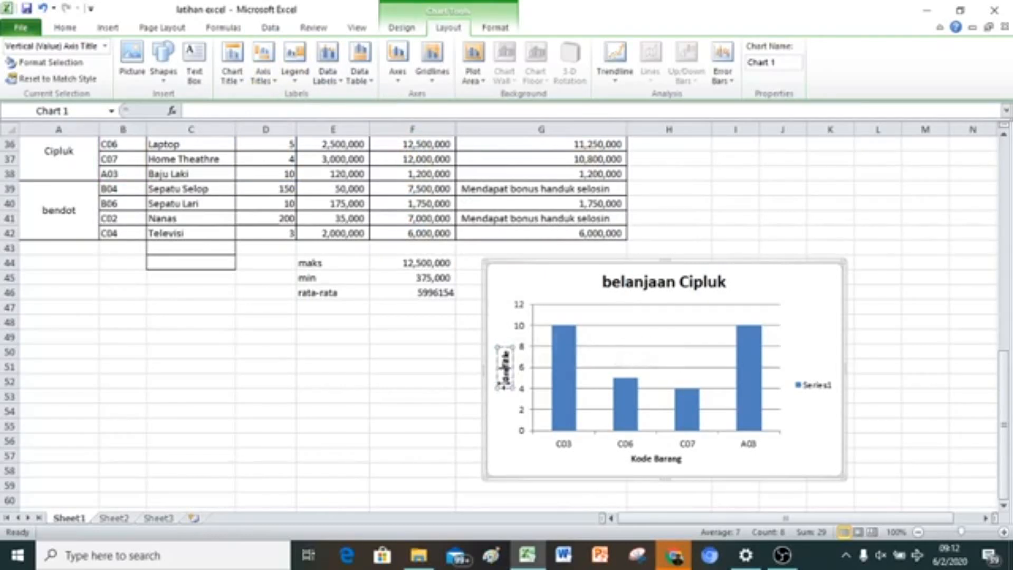
pyautogui.write('h barang')
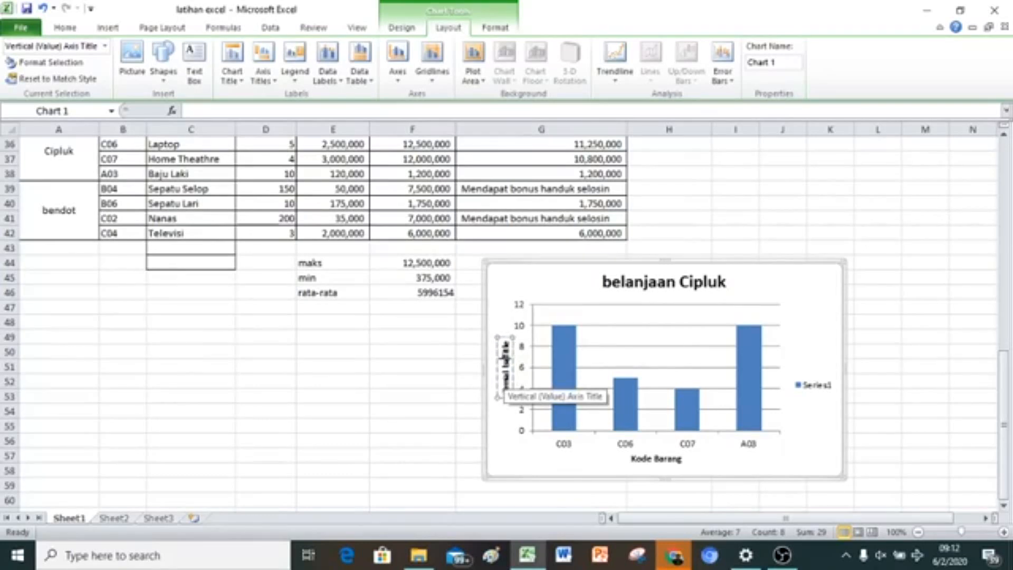
pyautogui.press('Delete')
pyautogui.press('Delete')
pyautogui.press('Delete')
pyautogui.press('Delete')
pyautogui.press('Delete')
pyautogui.press('Delete')
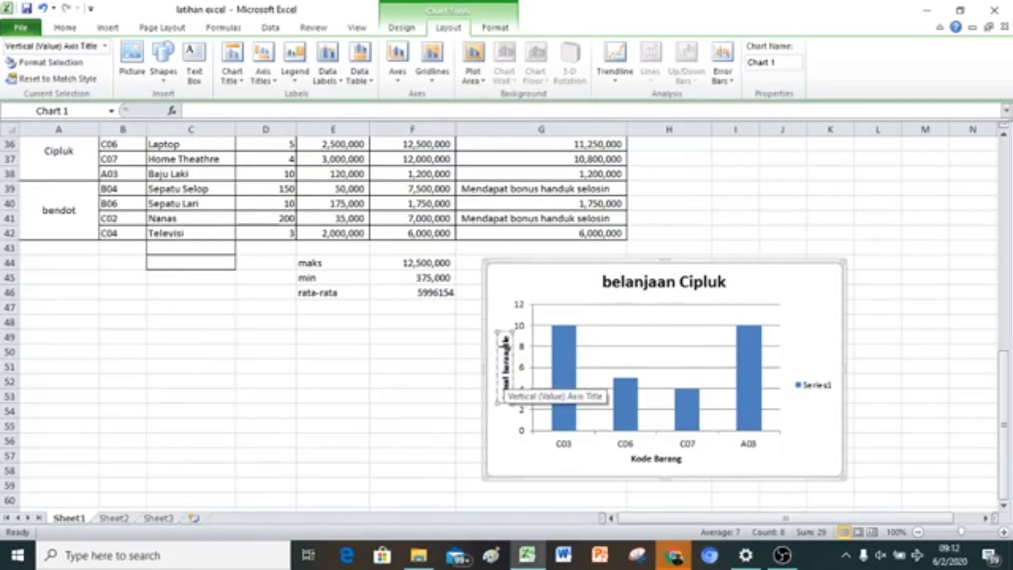
pyautogui.click(877, 470)
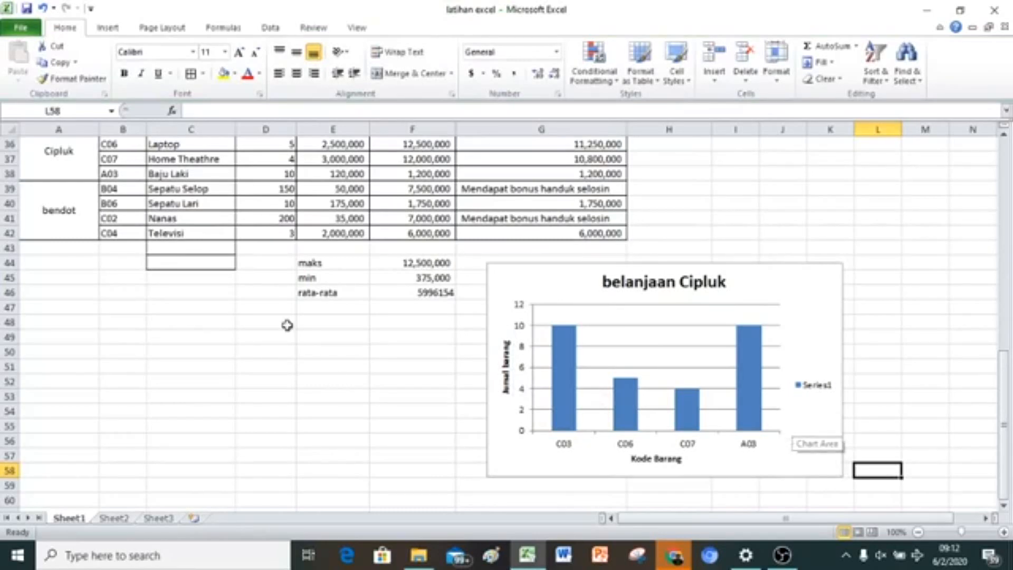
# Step: Review the finished chart, the order table with its instructions, and the price and lookup tables on Sheet1
pyautogui.scroll(3, 287, 280)
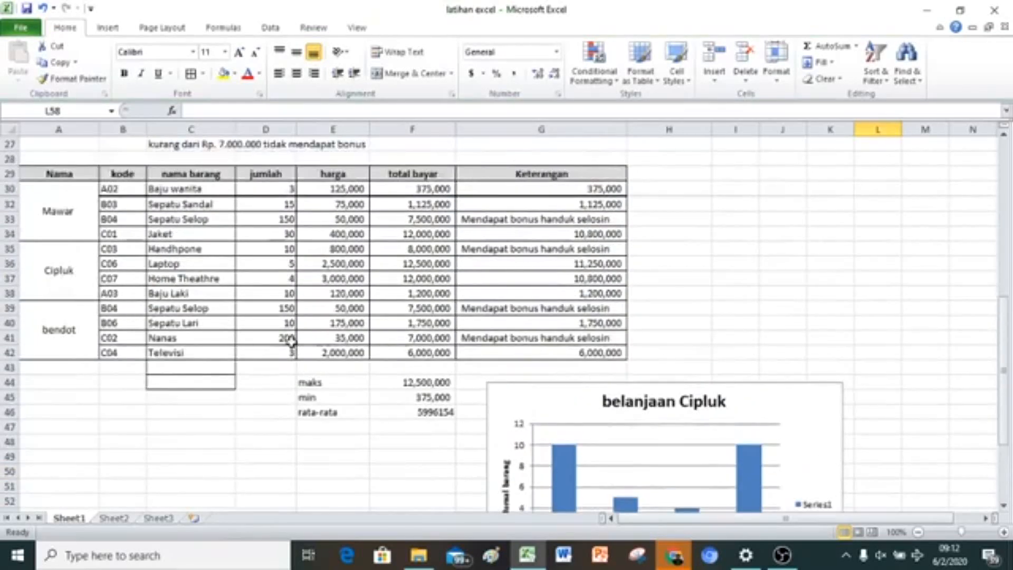
pyautogui.scroll(-3, 293, 342)
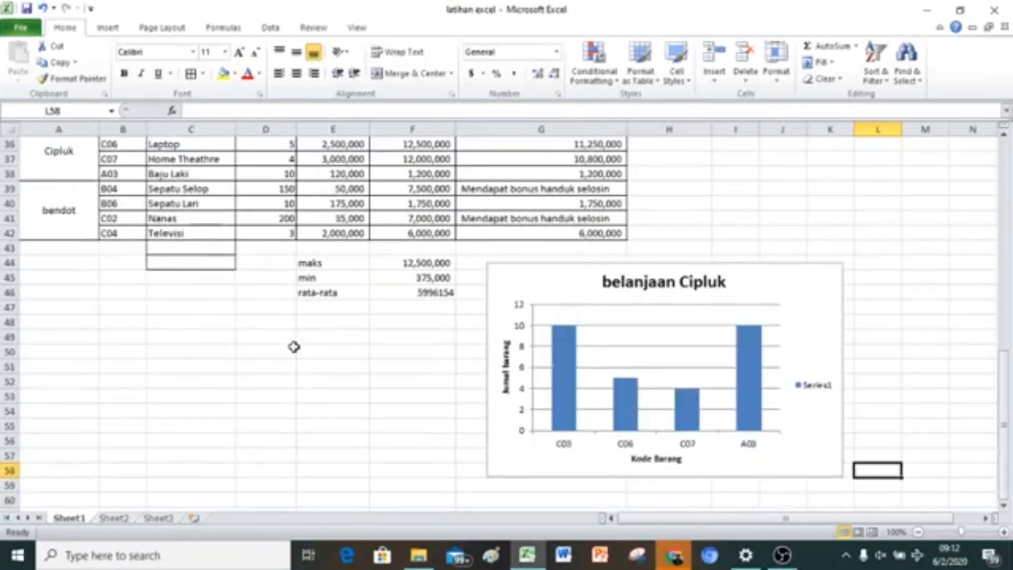
pyautogui.scroll(10, 294, 347)
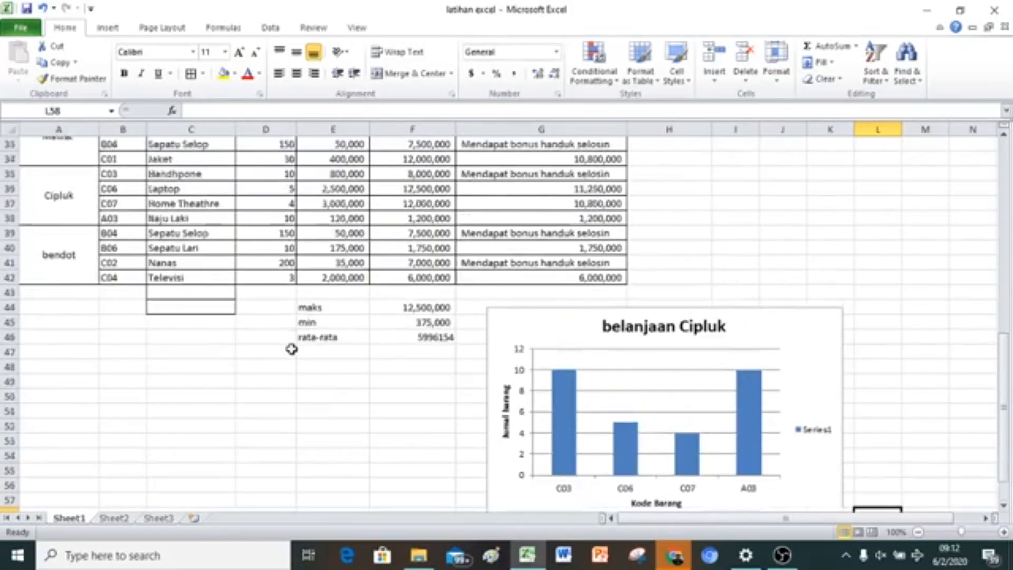
pyautogui.scroll(2, 289, 350)
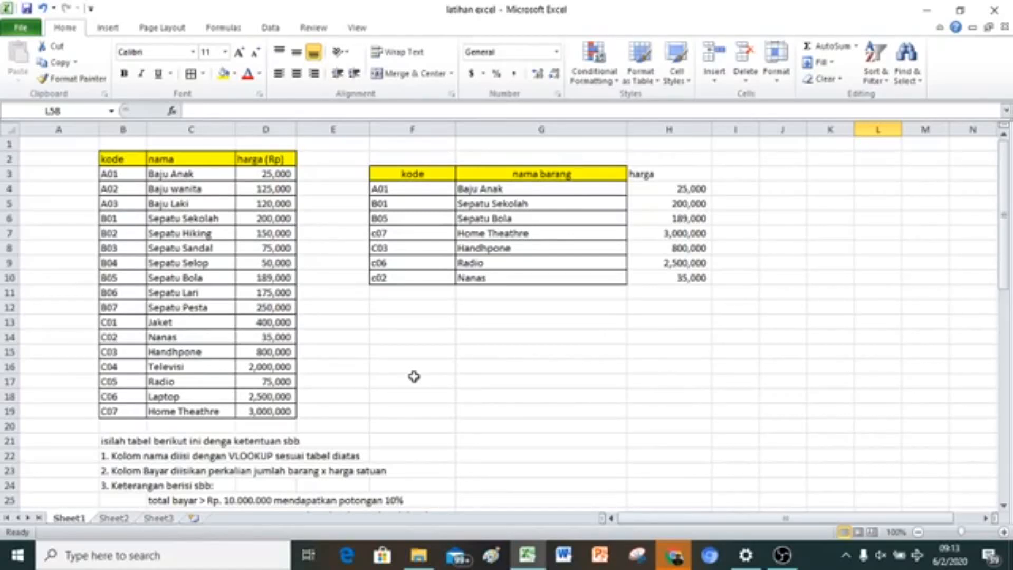
pyautogui.scroll(-4, 414, 377)
pyautogui.scroll(4, 414, 376)
pyautogui.scroll(-6, 411, 372)
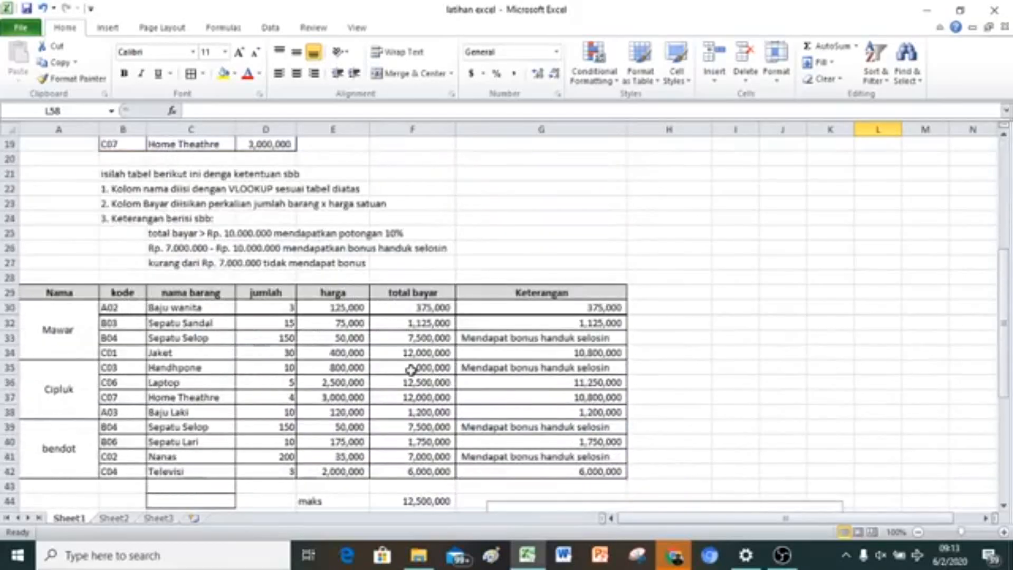
pyautogui.scroll(6, 411, 370)
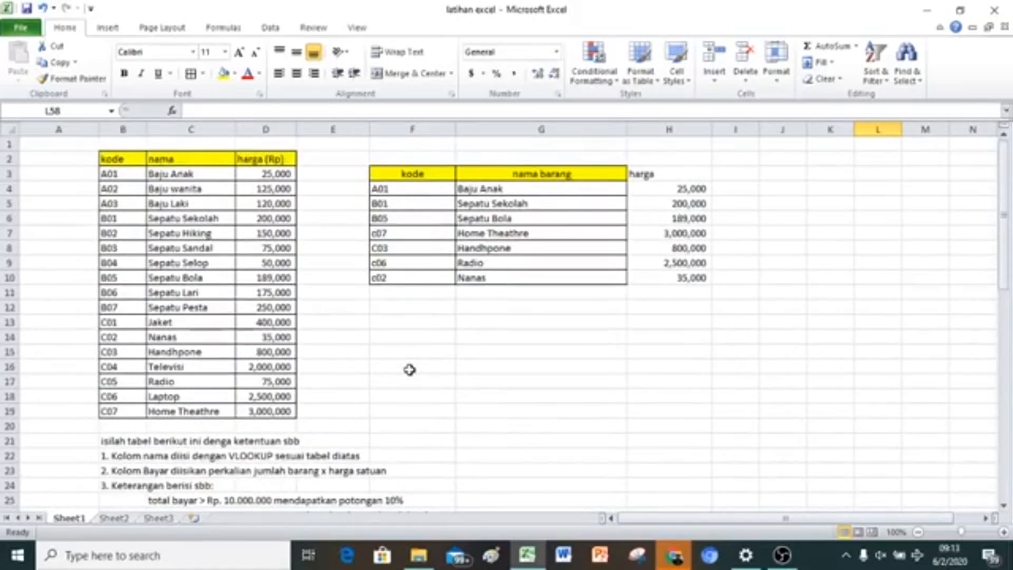